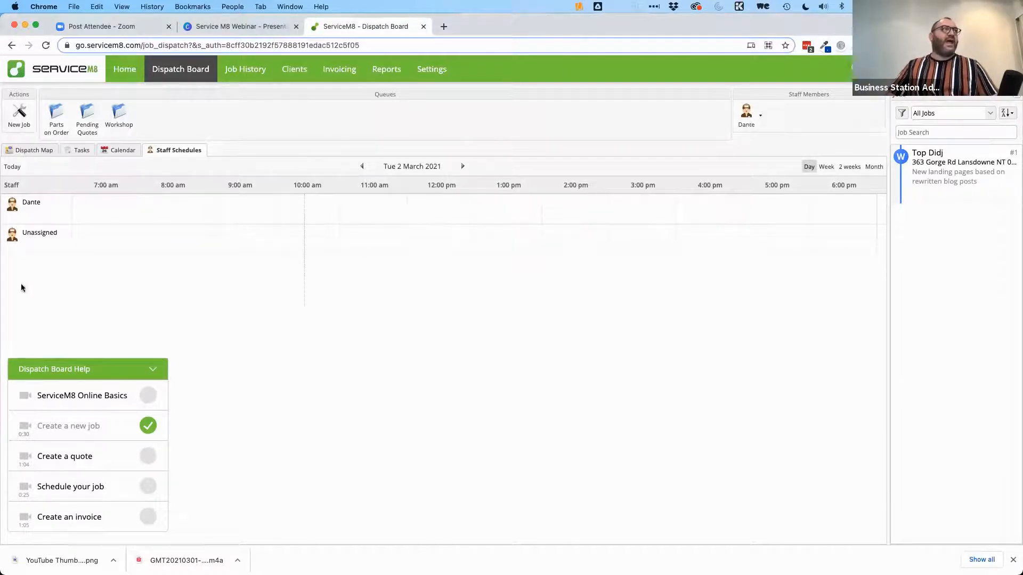
Step: Collapse the Dispatch Board help and switch to the day calendar for Tuesday 2 March 2021
click(152, 368)
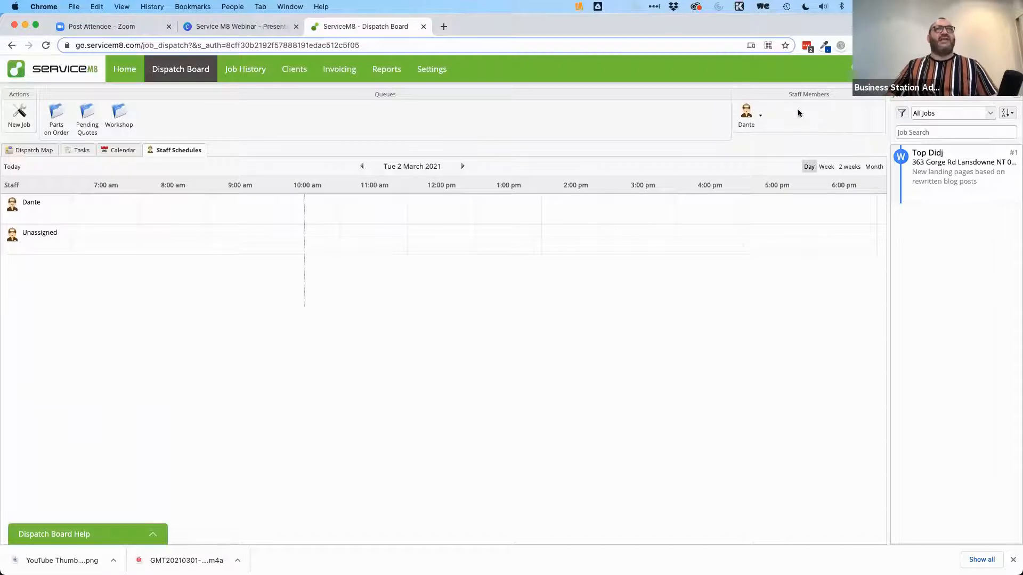
click(761, 117)
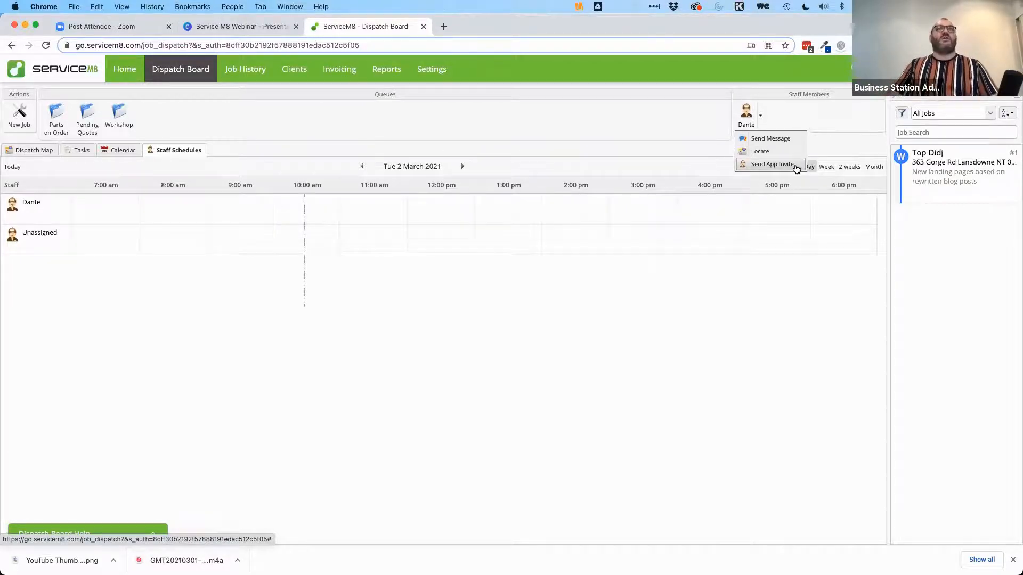
click(570, 301)
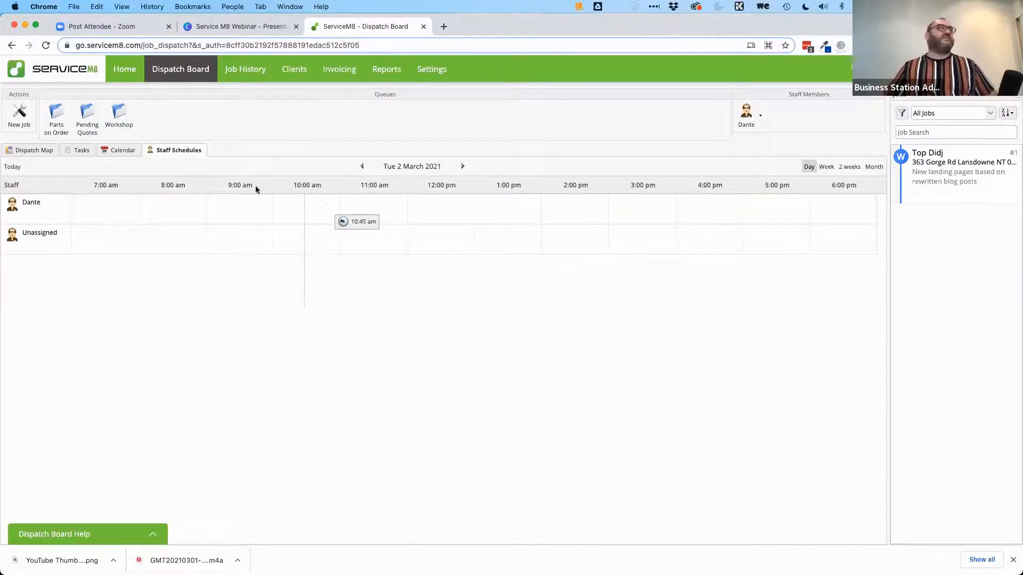
click(112, 151)
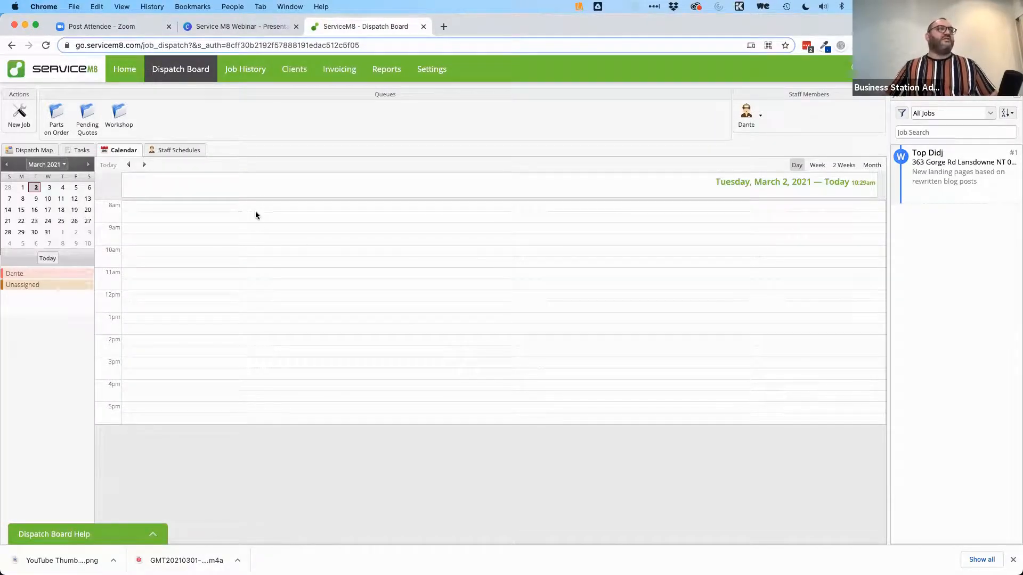
Step: Cancel a 10:00 AM booking draft and list the job's eight tasks with due dates and statuses
click(136, 248)
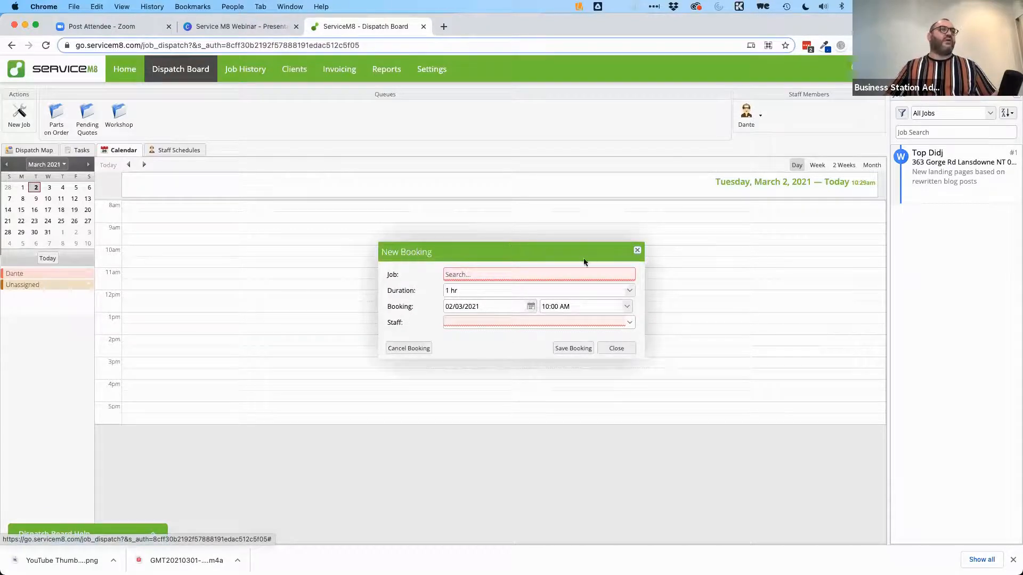
click(638, 251)
click(80, 151)
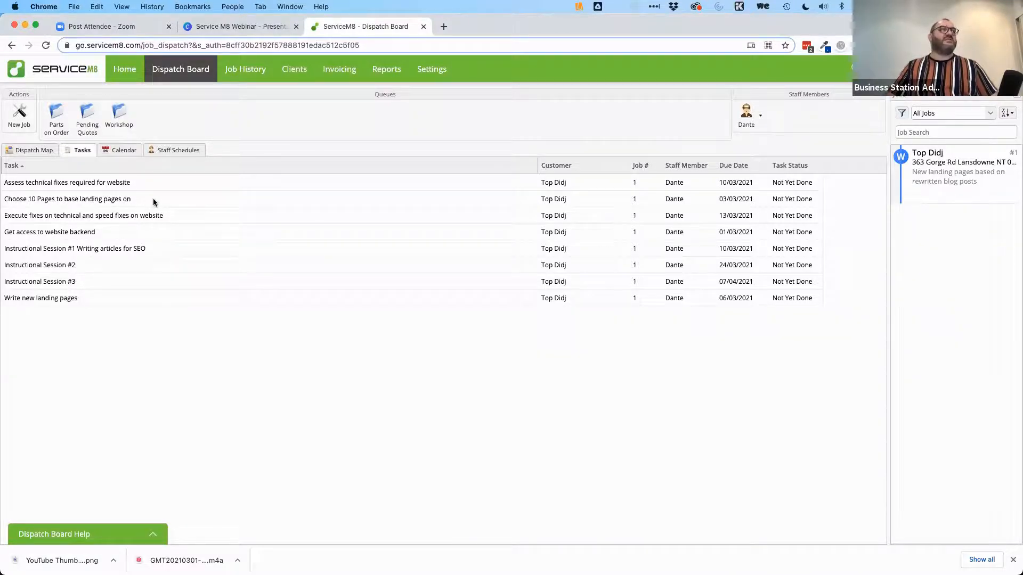
Step: Mark job #1's 'Get access to website backend' task as complete
double_click(731, 235)
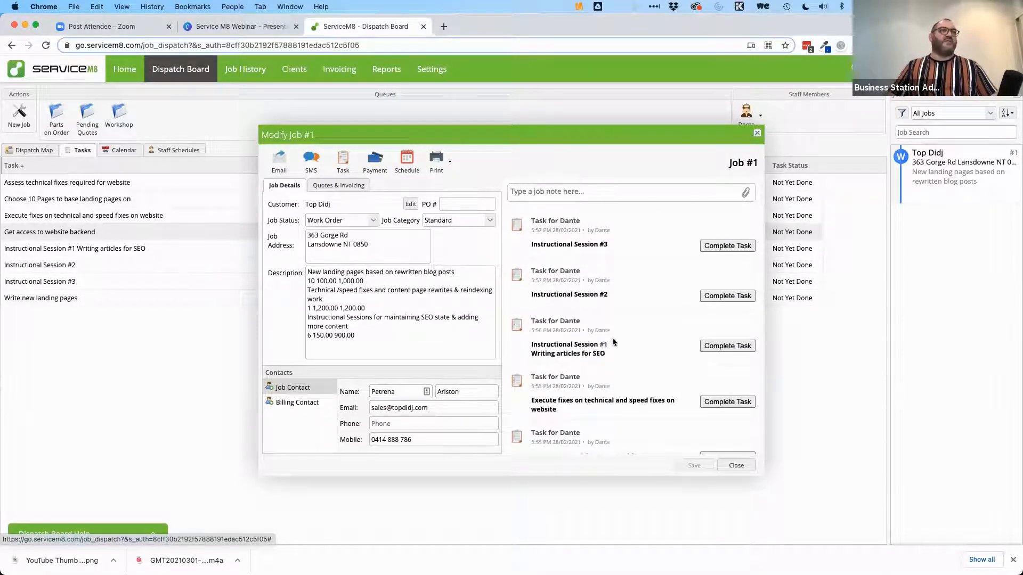
scroll(615, 344, down, 10)
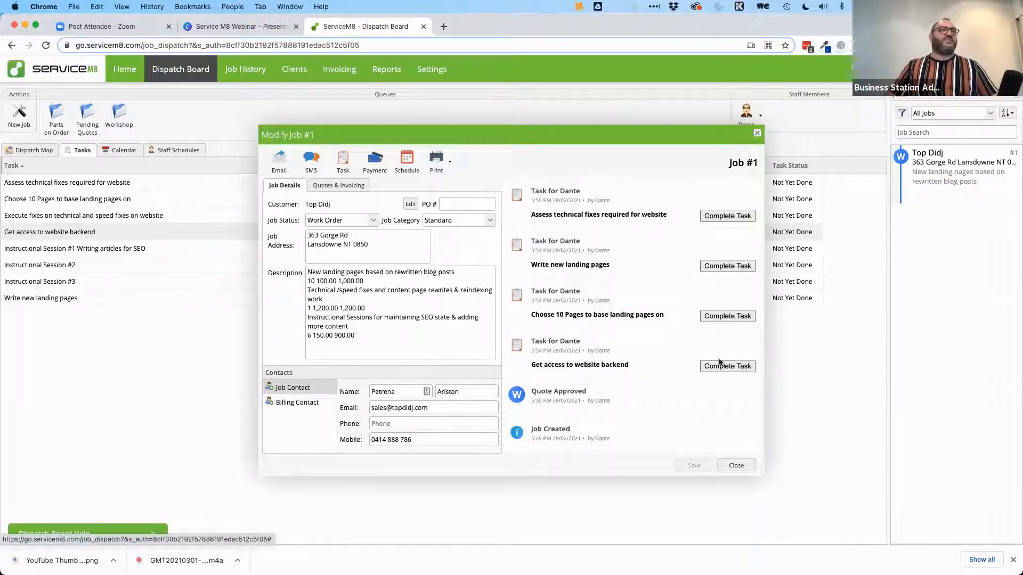
click(726, 368)
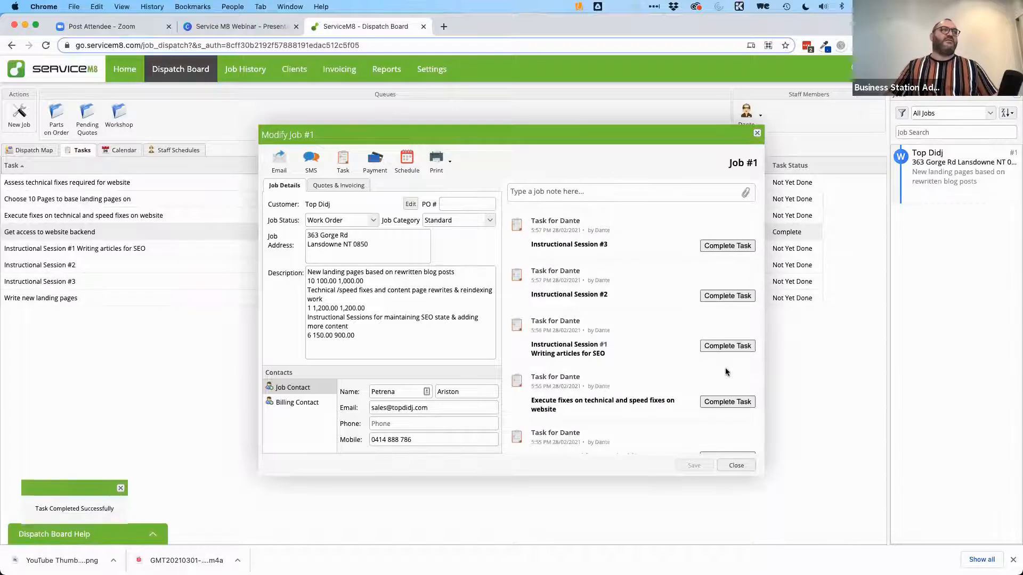
click(738, 466)
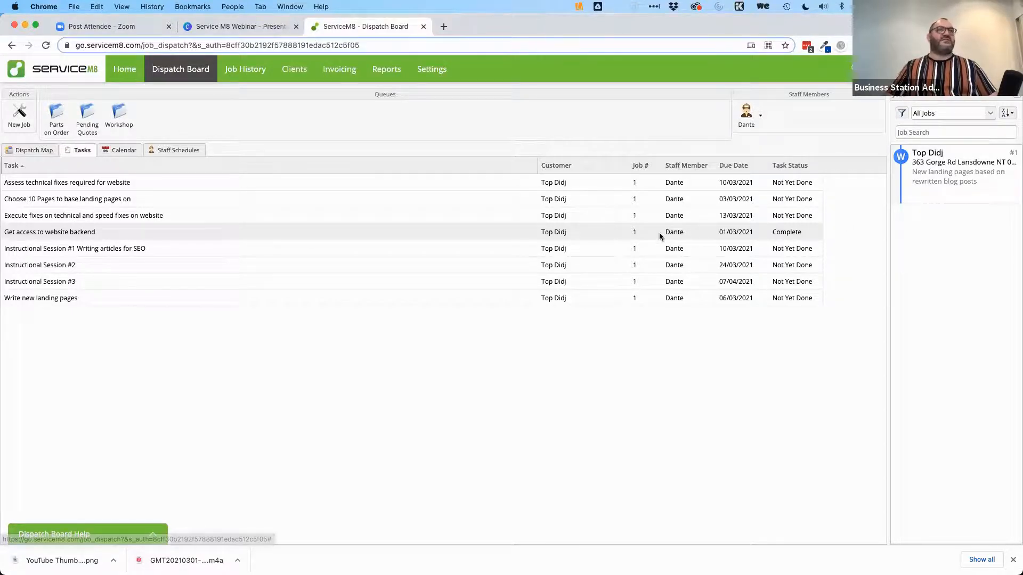
Step: Reopen job #1 and switch to its Quotes & Invoicing section
double_click(544, 233)
scroll(600, 297, down, 5)
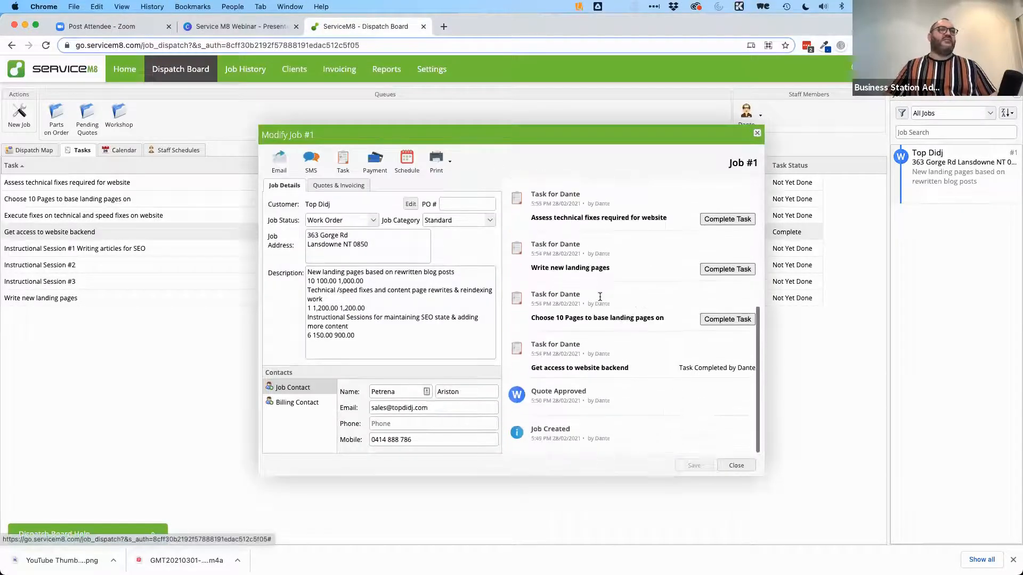
scroll(637, 370, up, 3)
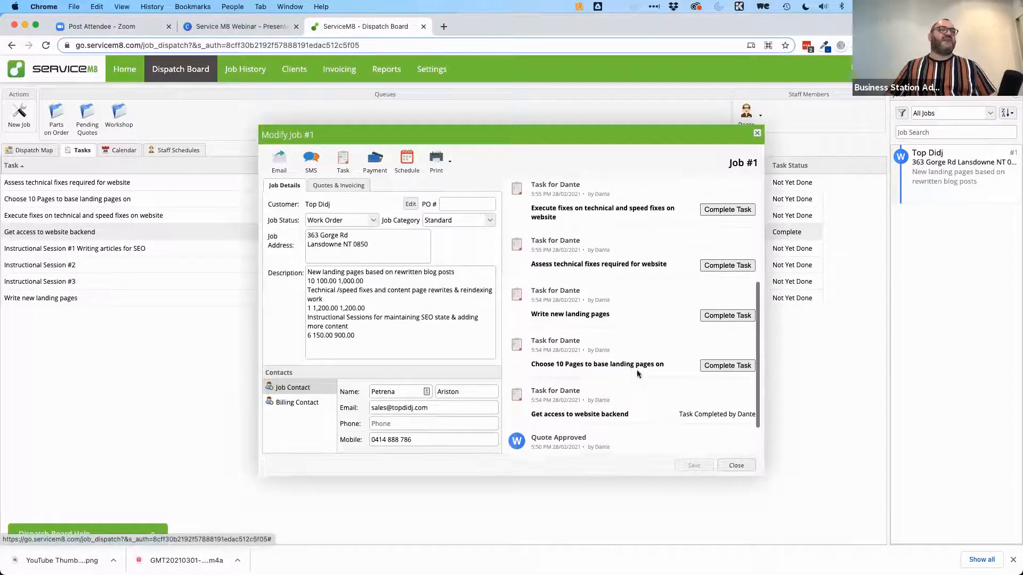
scroll(637, 369, up, 5)
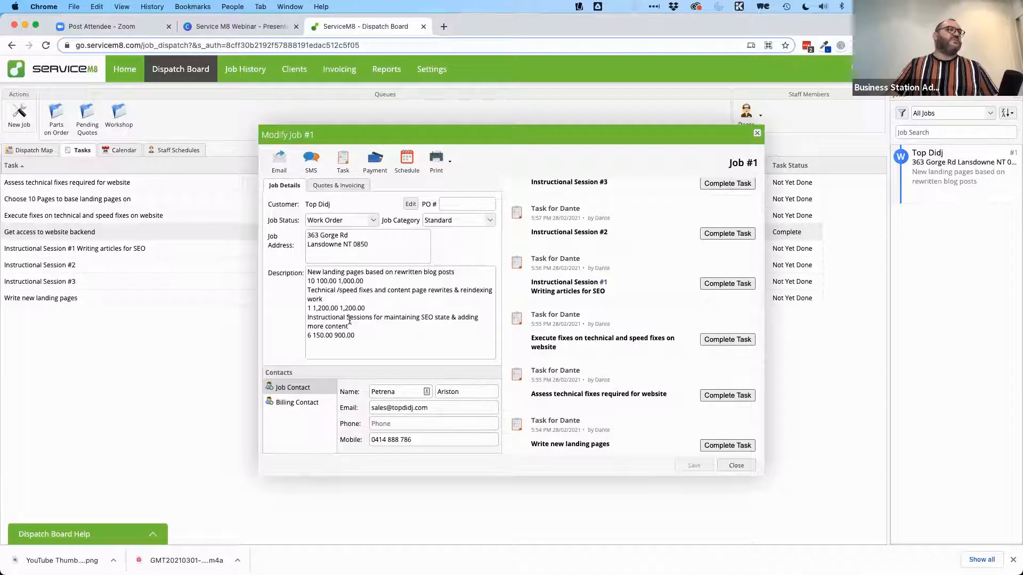
drag(308, 271, 372, 345)
click(386, 339)
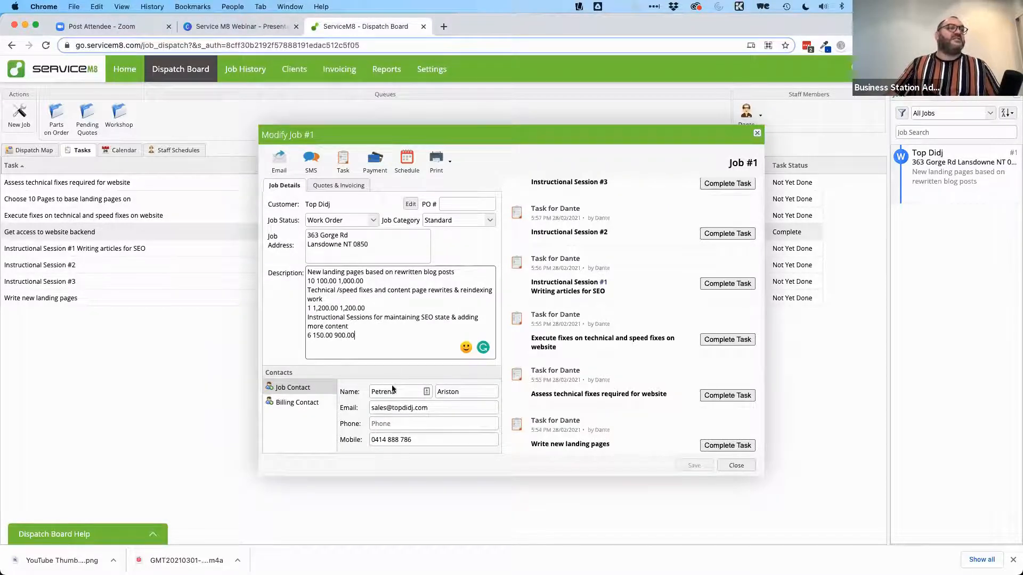
click(335, 186)
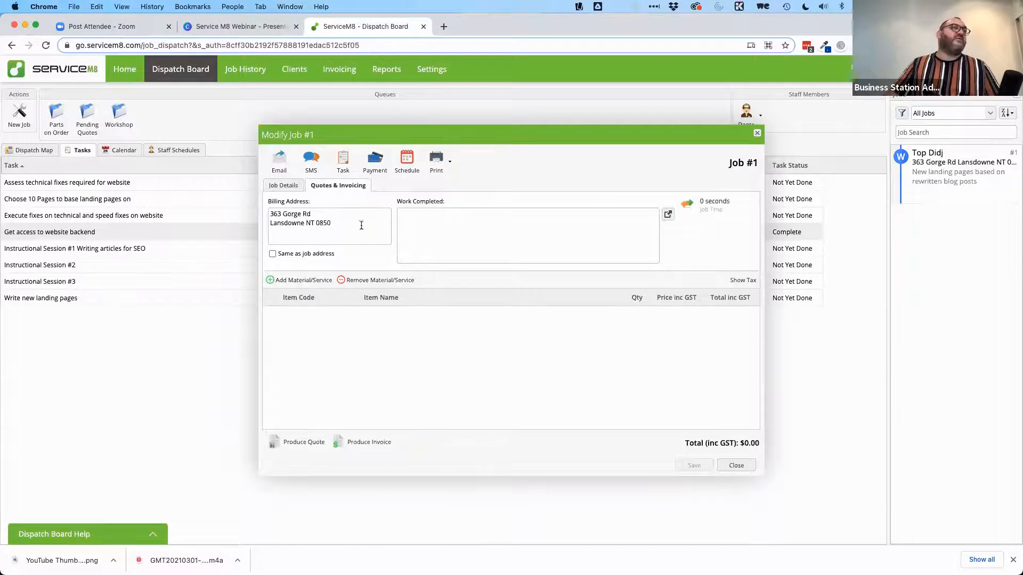
Step: Add an ASBAS 1-on-1 Session line item to job #1
click(288, 281)
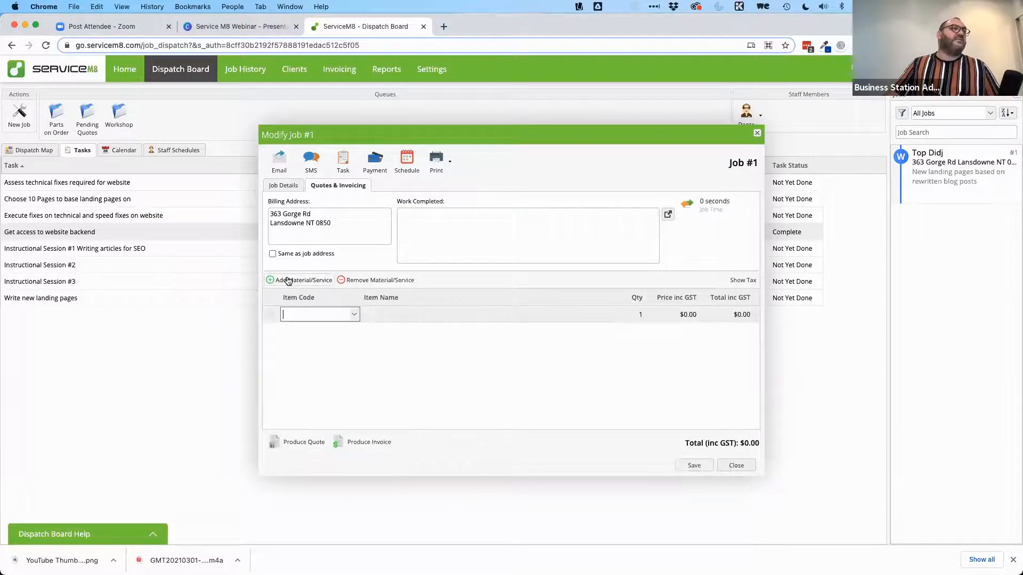
click(354, 315)
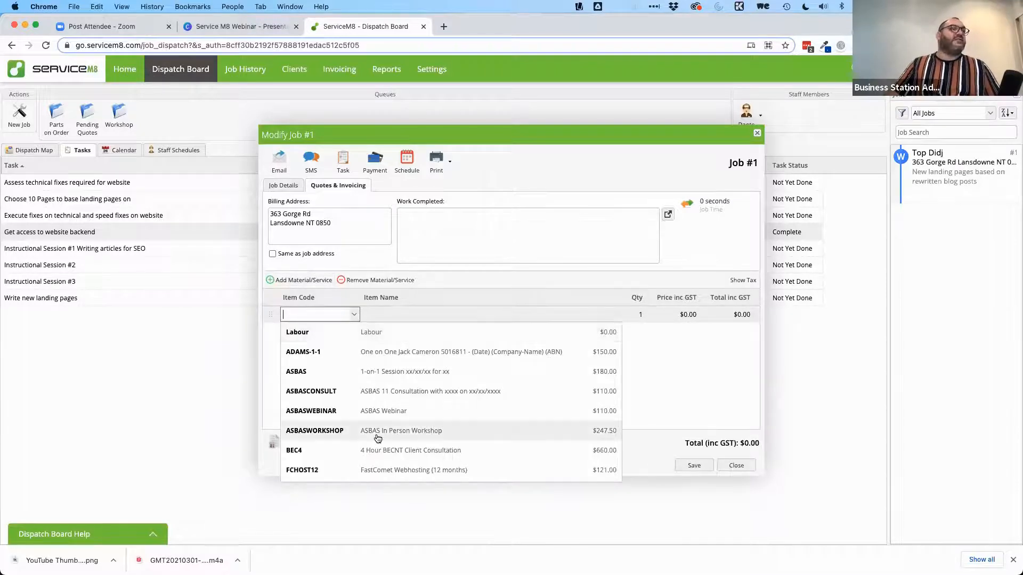
scroll(376, 436, down, 5)
scroll(377, 438, down, 4)
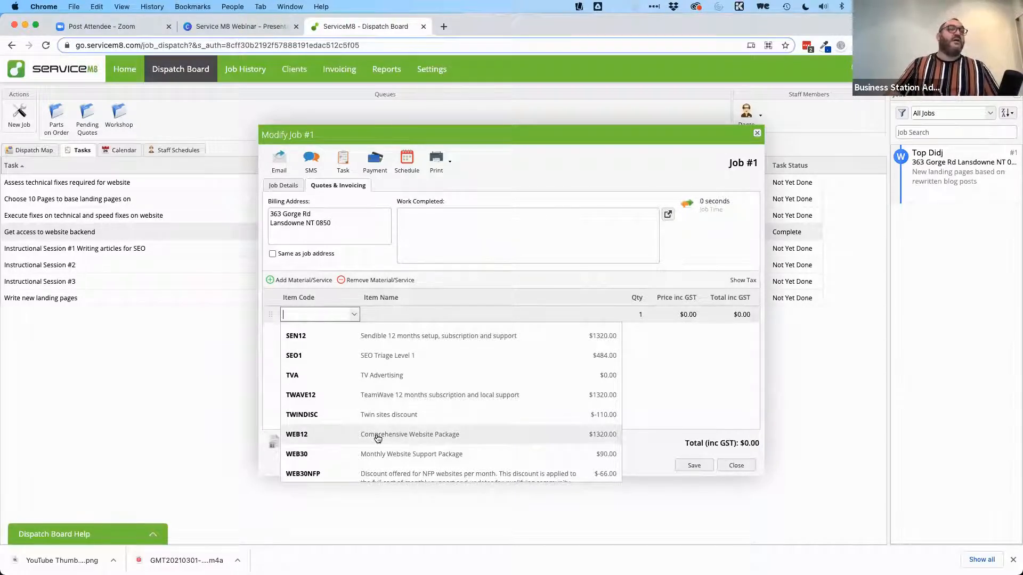
scroll(378, 434, up, 9)
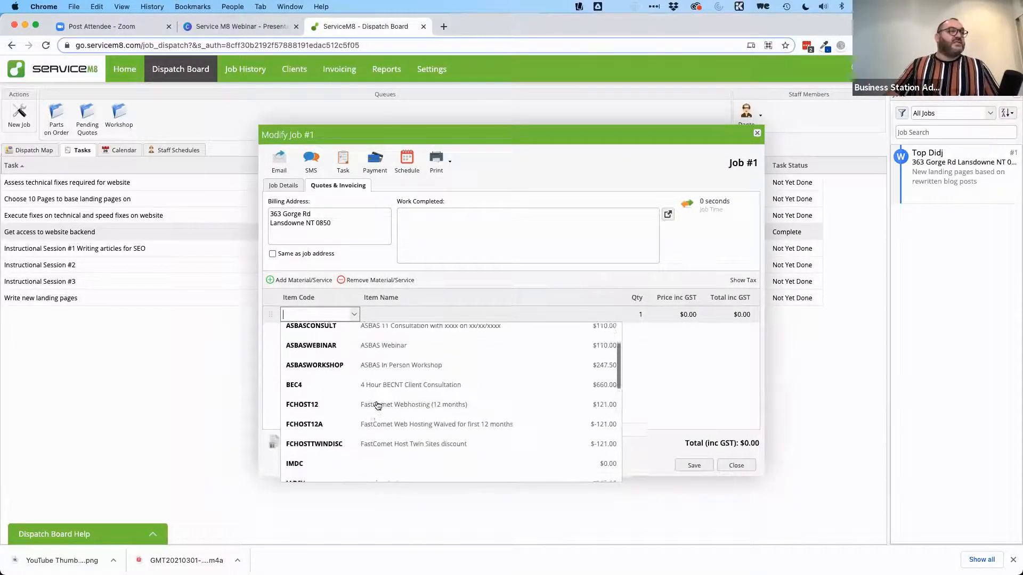
scroll(378, 405, up, 1)
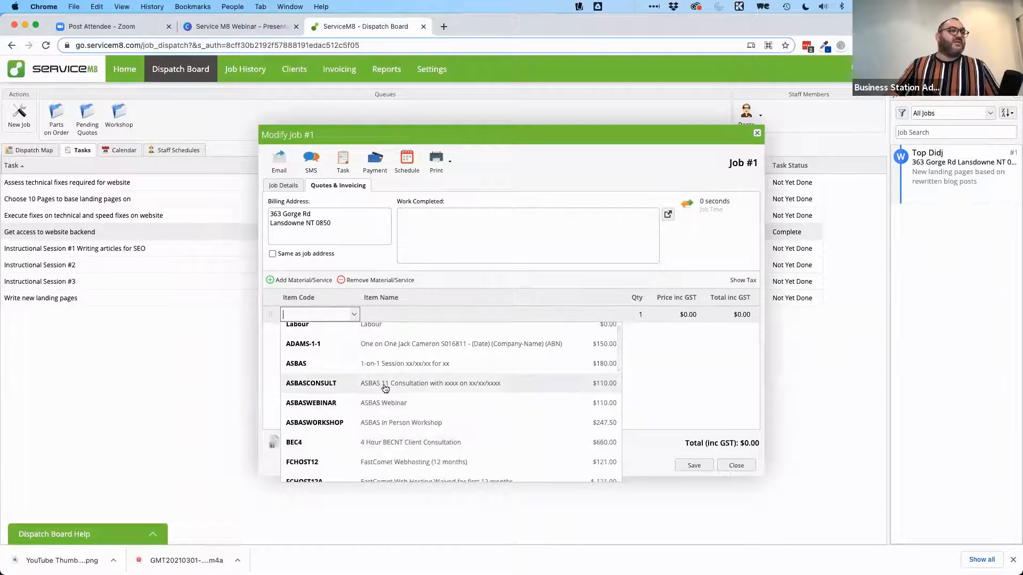
scroll(383, 376, up, 1)
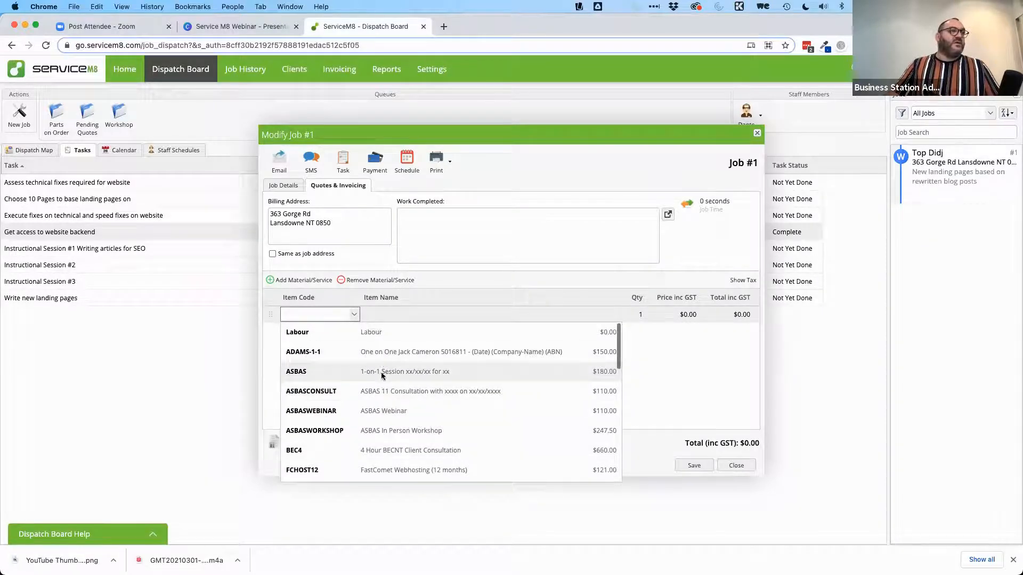
click(382, 372)
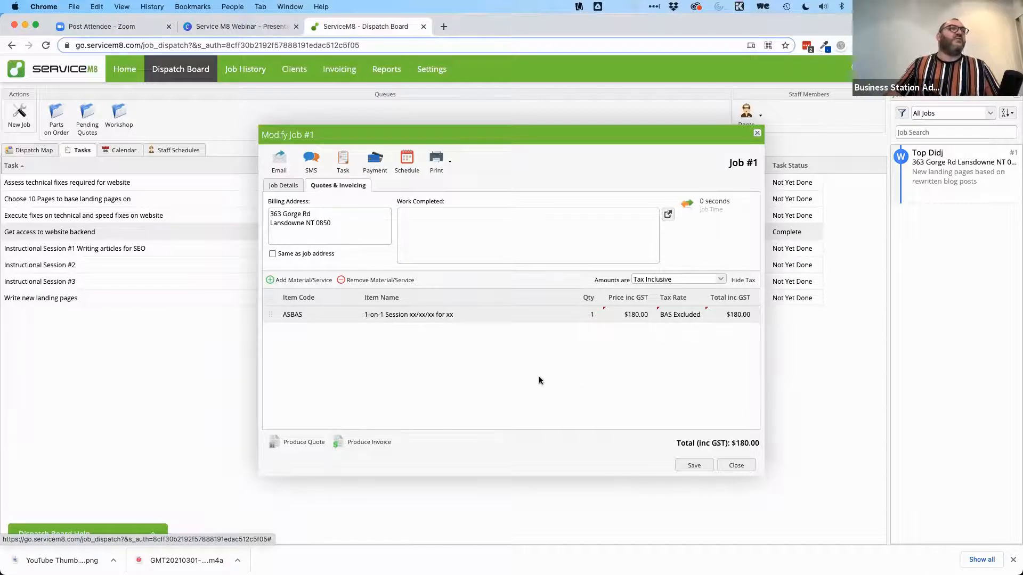
Step: Apply GST on Income to the line, show amounts Tax Inclusive at $180.00, and start an email
click(681, 315)
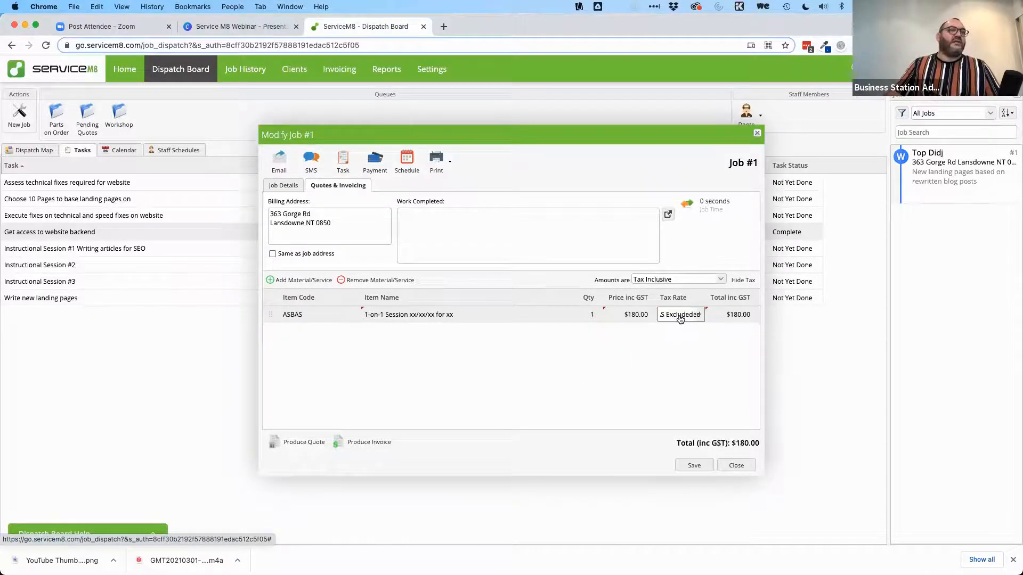
click(700, 316)
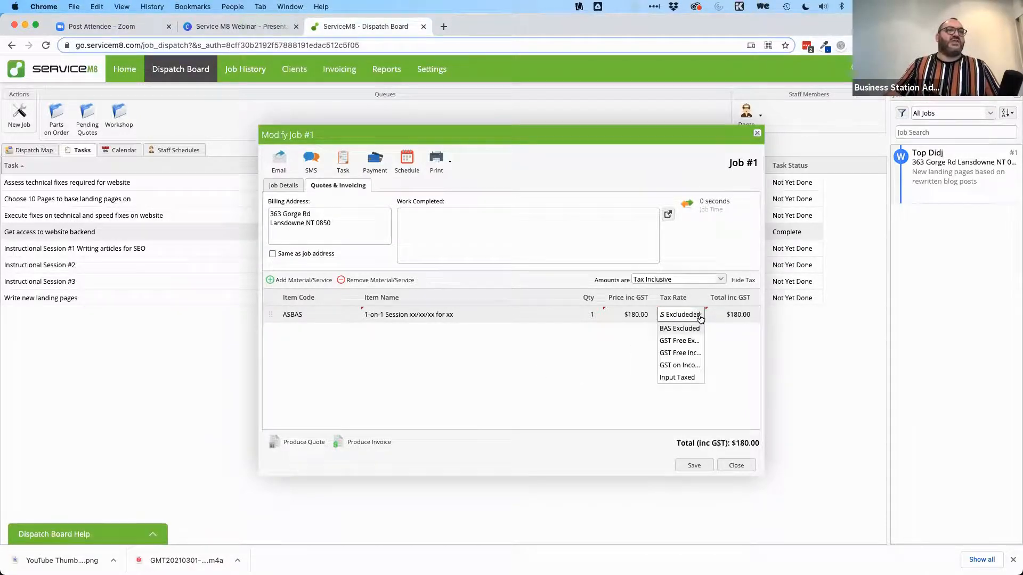
click(682, 366)
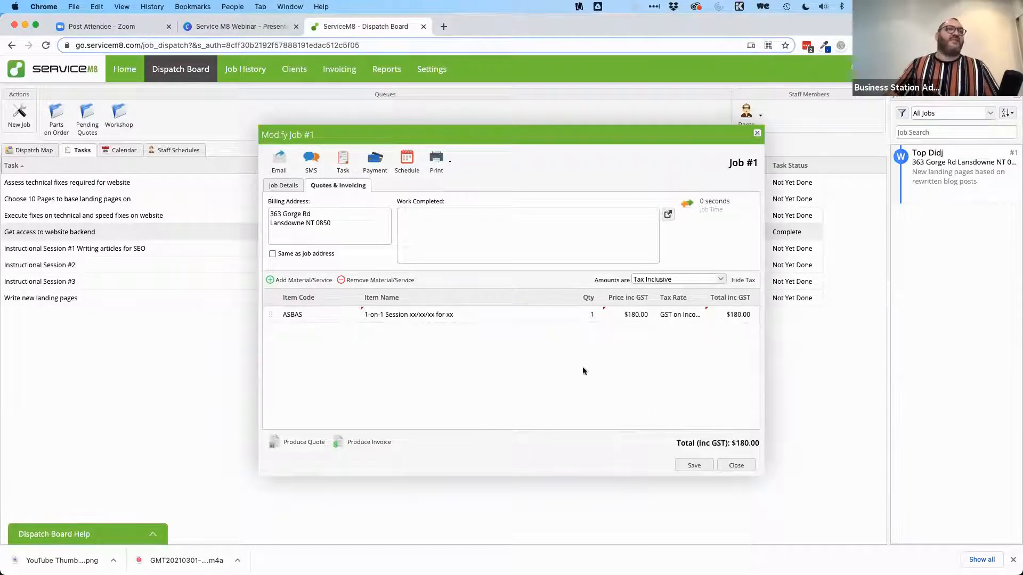
click(674, 280)
click(679, 289)
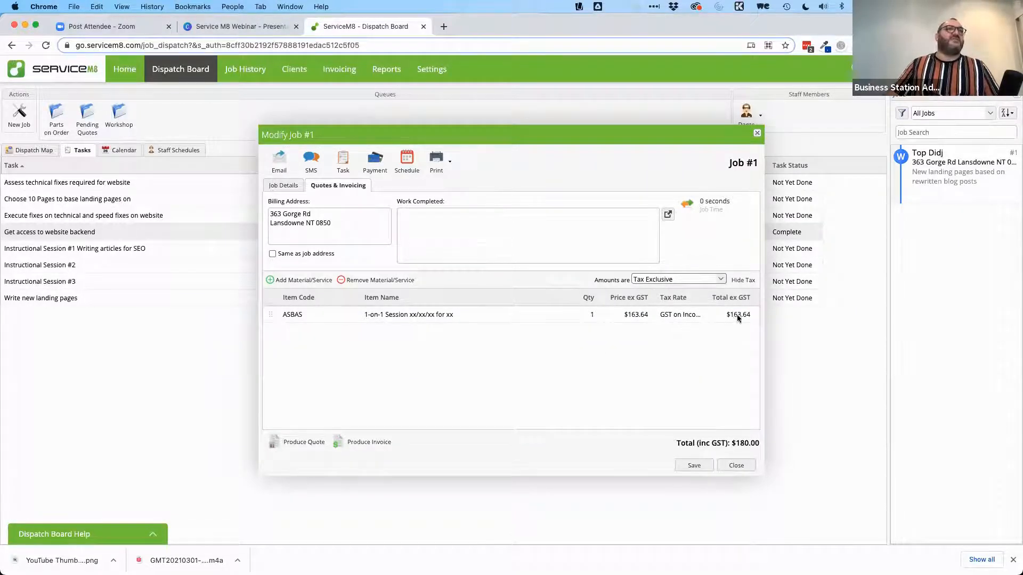
click(719, 280)
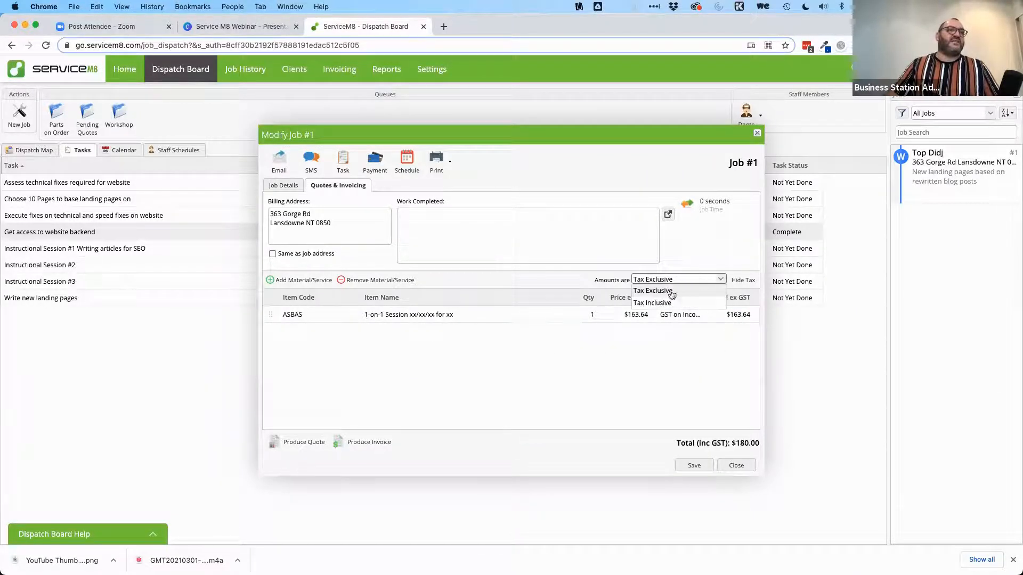
click(660, 303)
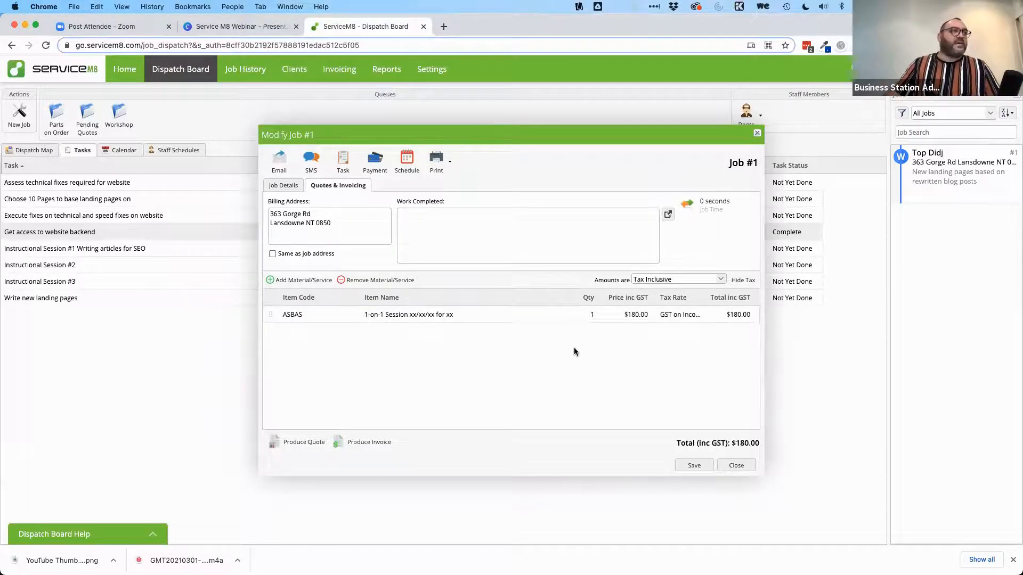
click(279, 160)
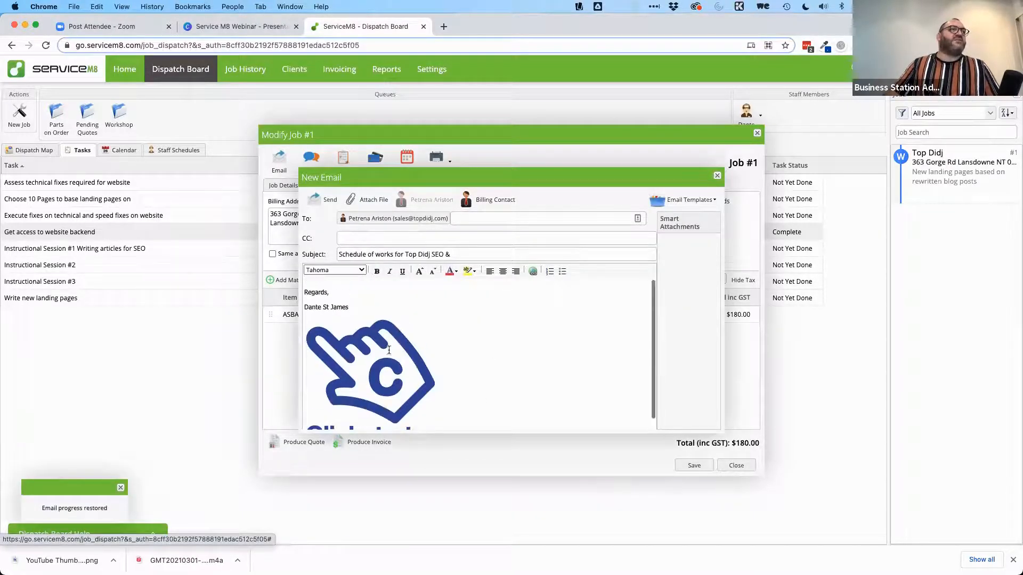
Step: Fill job #1's email with the Standard Quote Template, replacing the existing message
click(371, 346)
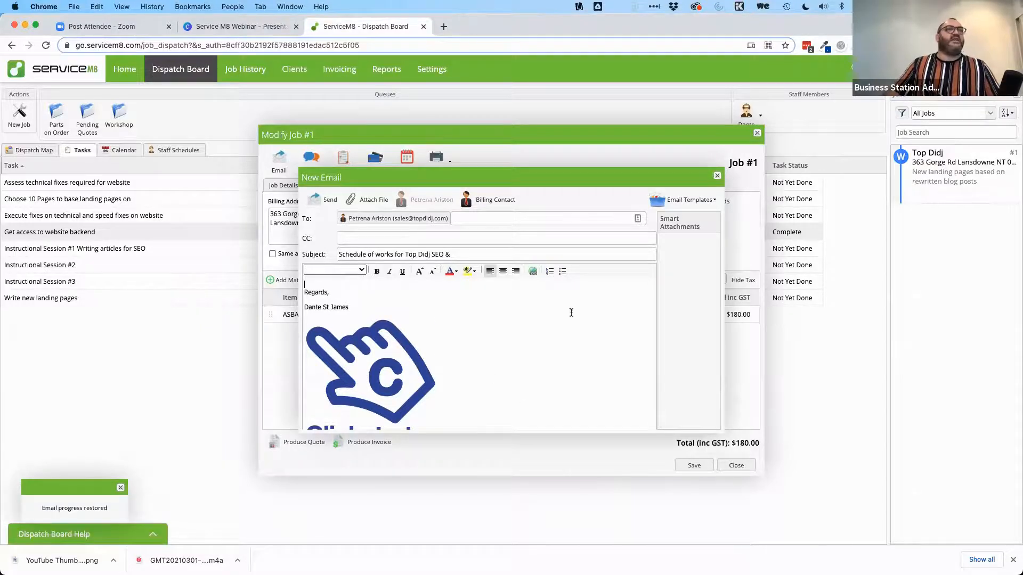
click(707, 202)
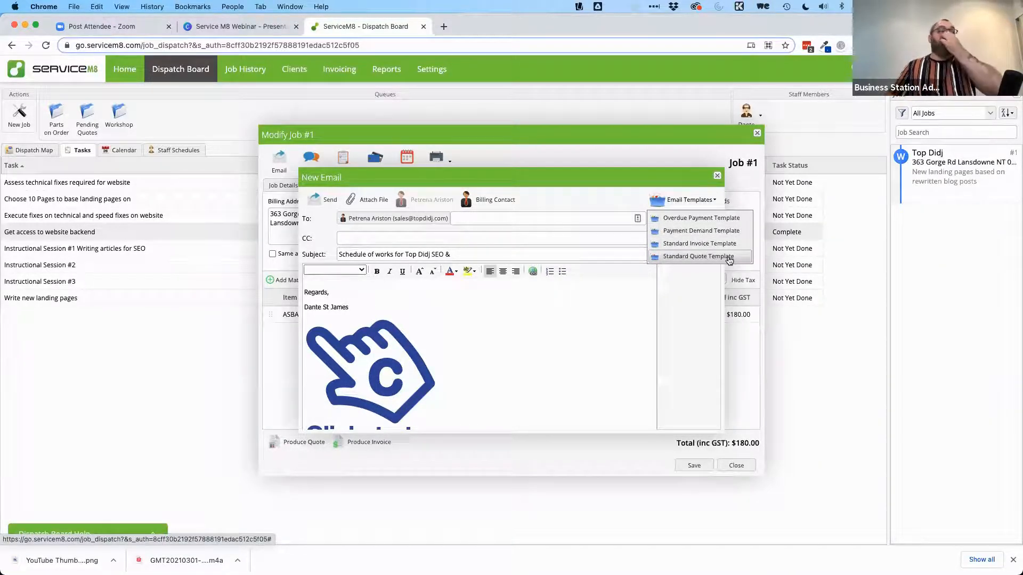
click(668, 258)
click(499, 322)
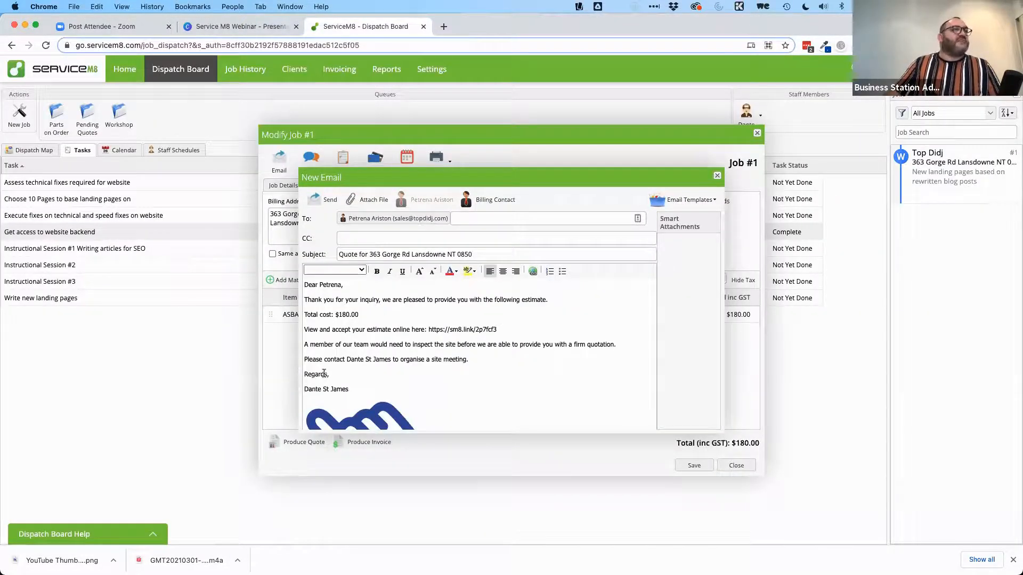
scroll(324, 374, down, 1)
scroll(324, 373, down, 1)
scroll(324, 373, up, 4)
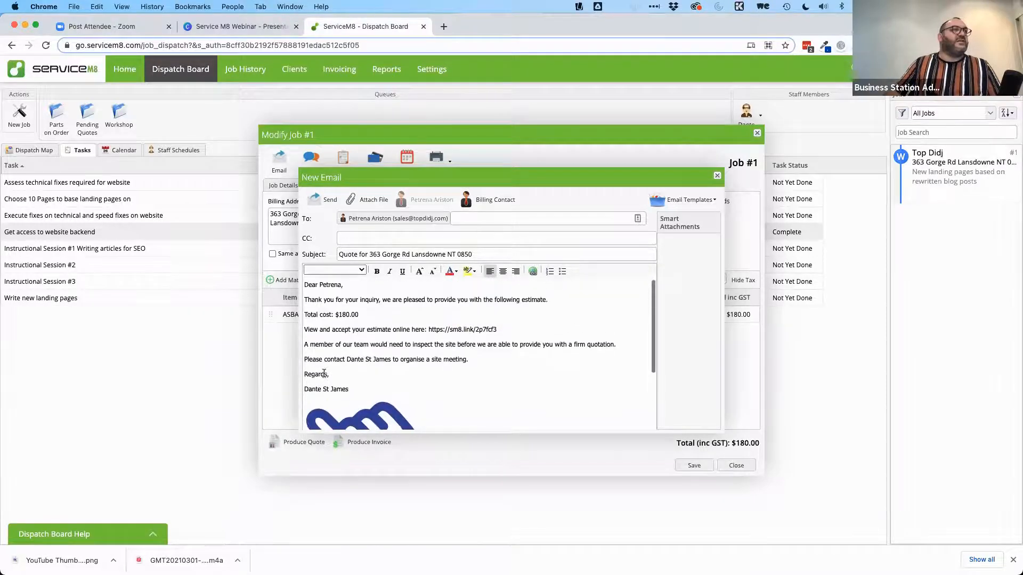
scroll(323, 373, down, 5)
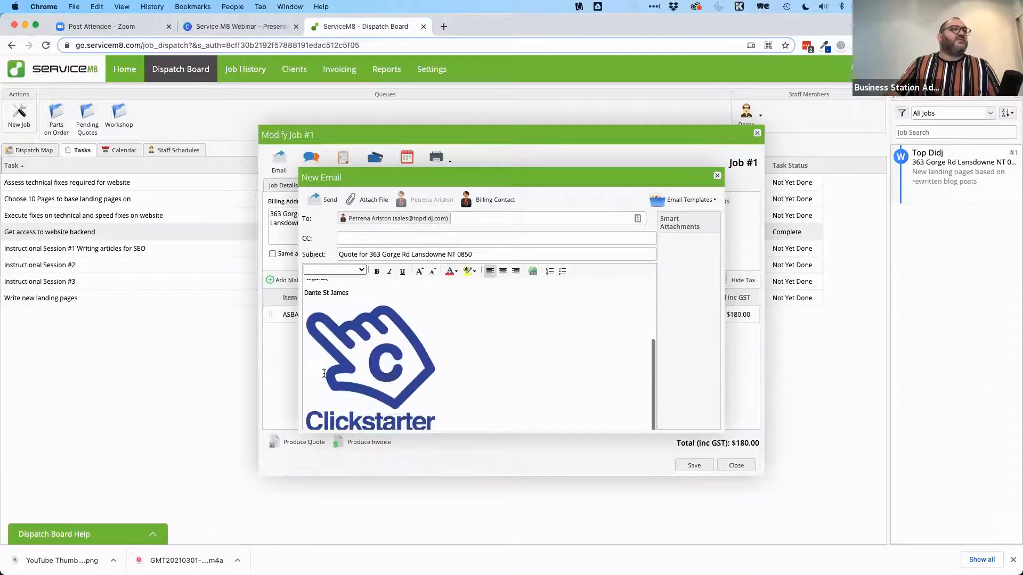
scroll(423, 341, up, 5)
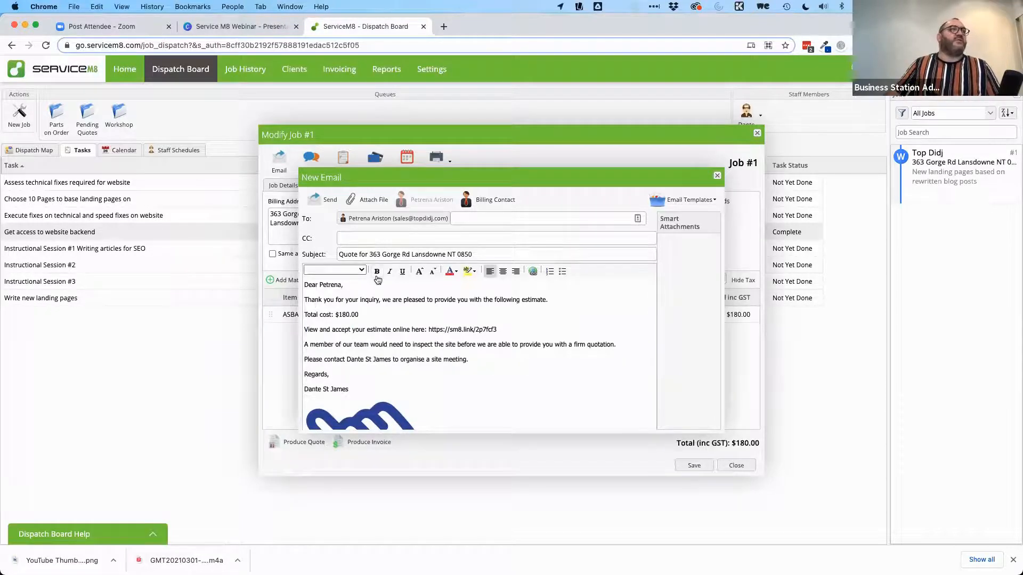
Step: Close the quote email unsent without attaching a file, then begin a text to the contact
click(368, 199)
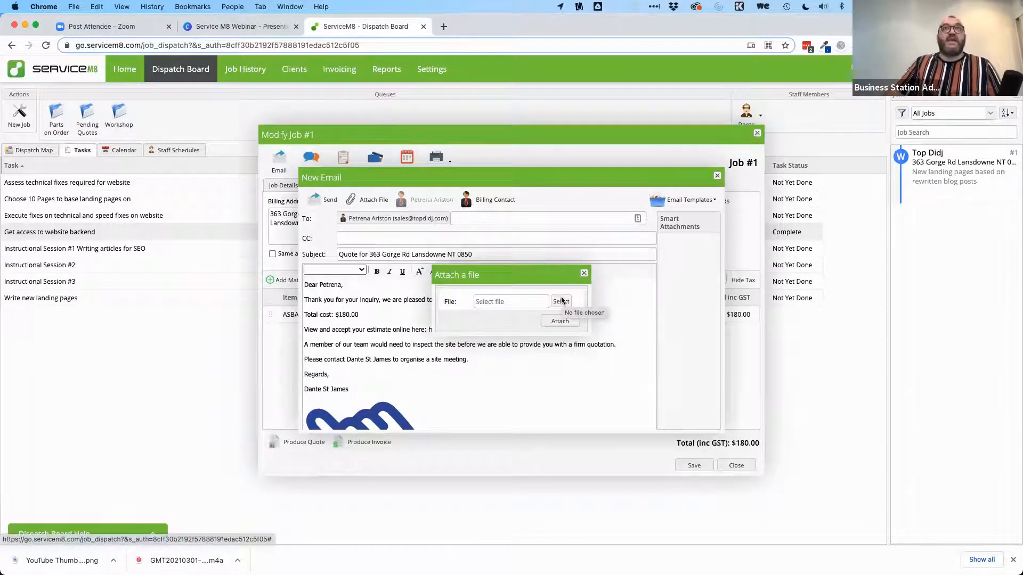
click(584, 273)
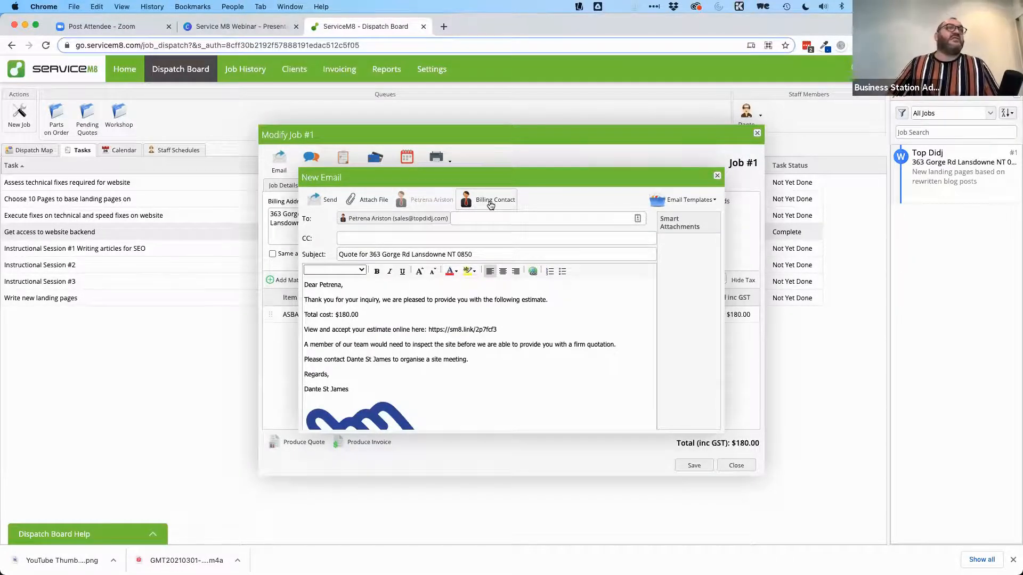
click(717, 177)
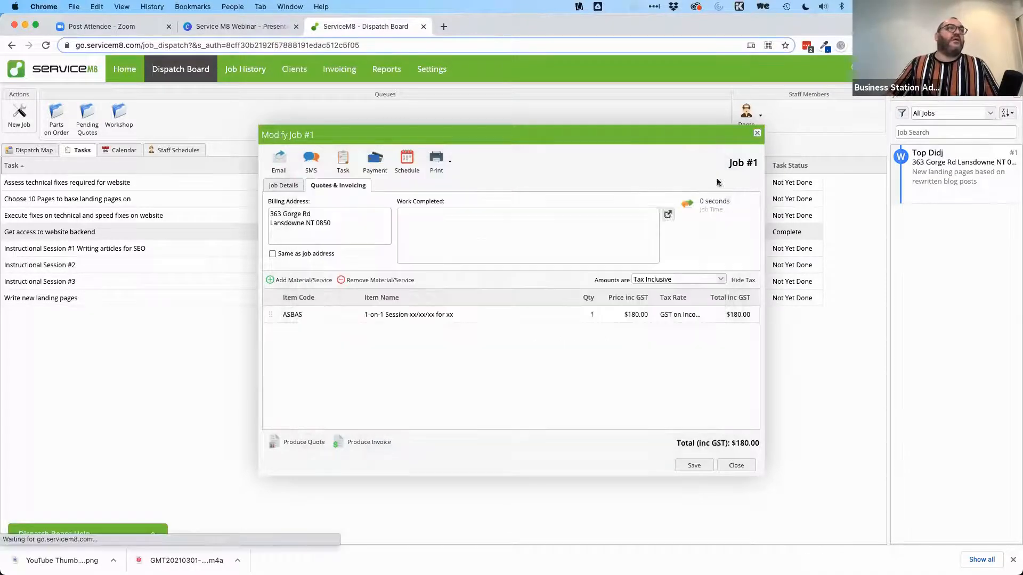
click(327, 157)
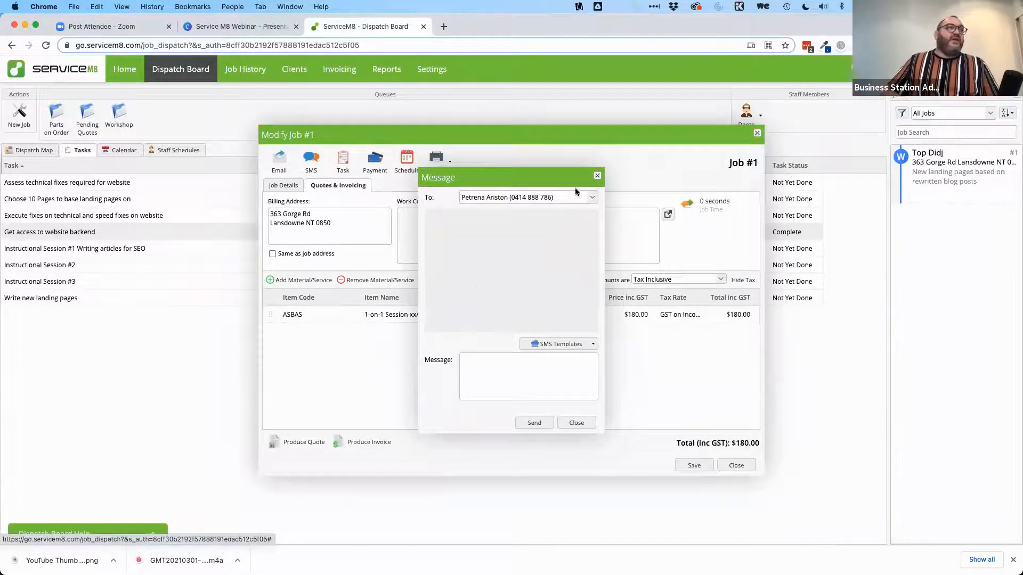
click(486, 371)
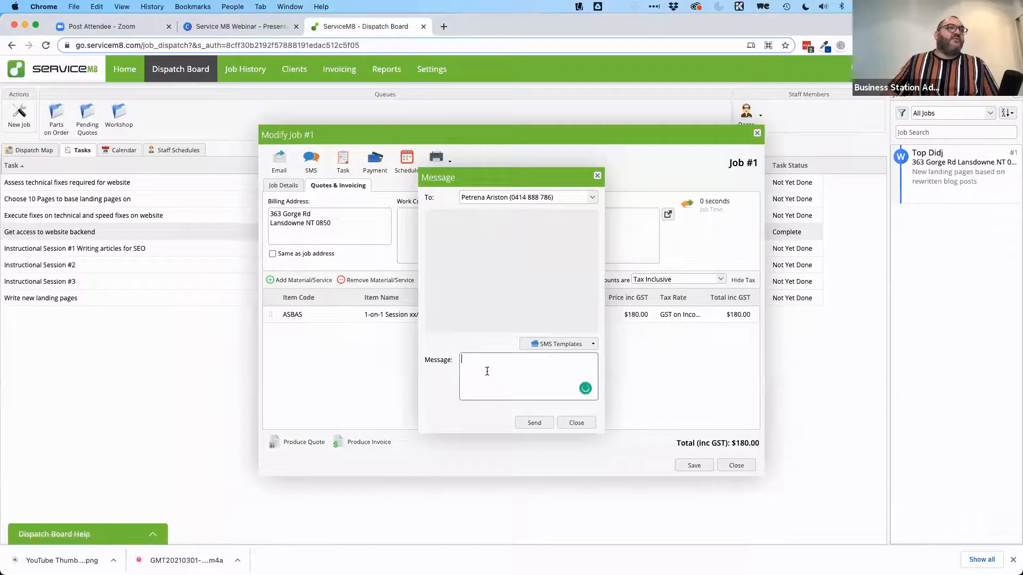
click(548, 346)
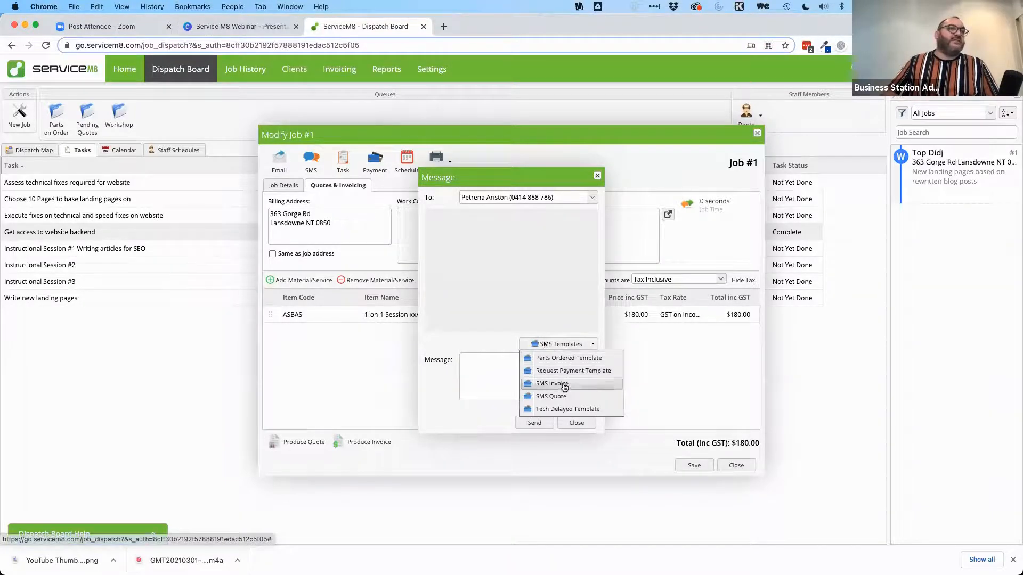
click(562, 357)
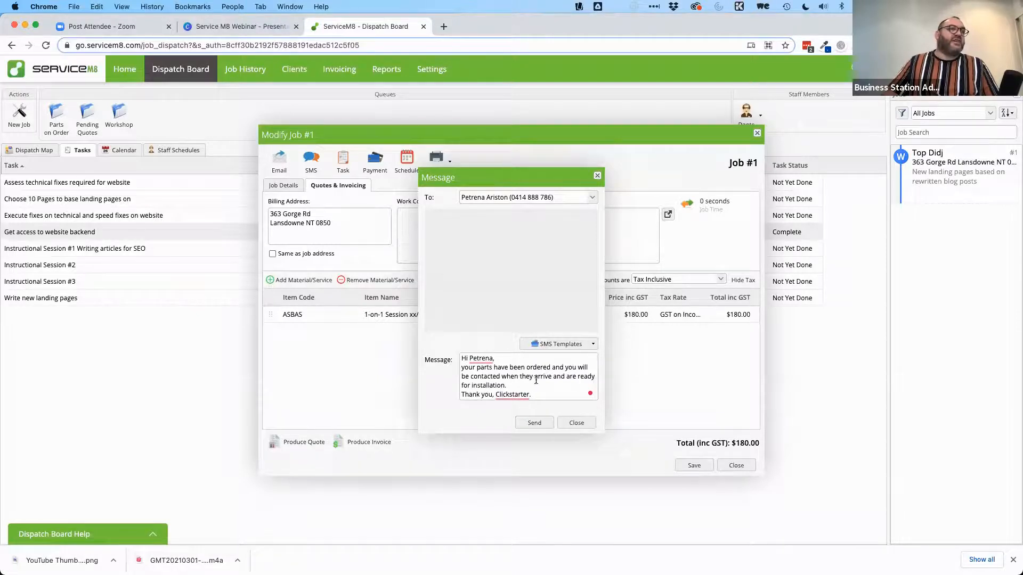
click(564, 345)
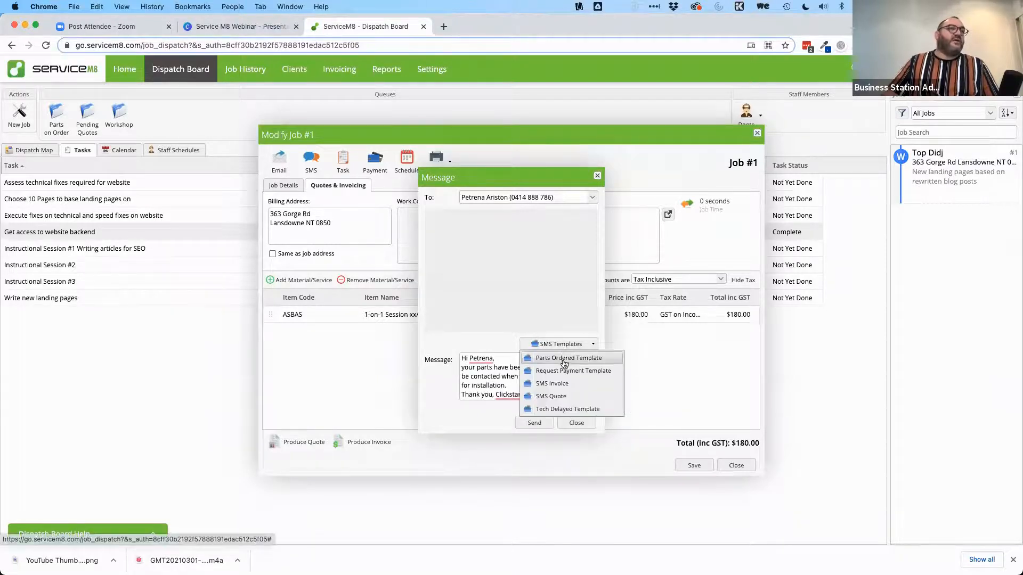
click(559, 384)
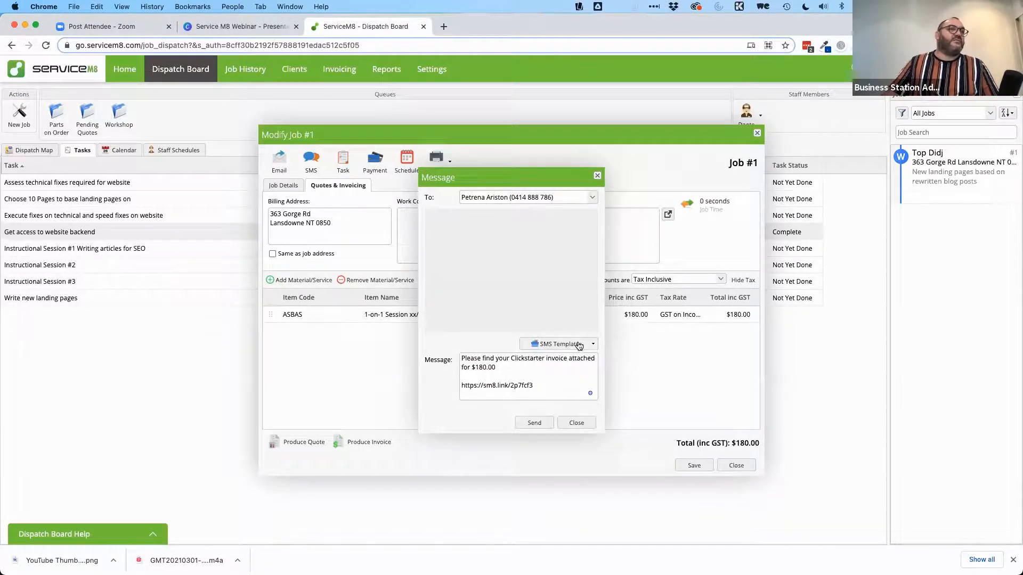
click(582, 344)
click(568, 396)
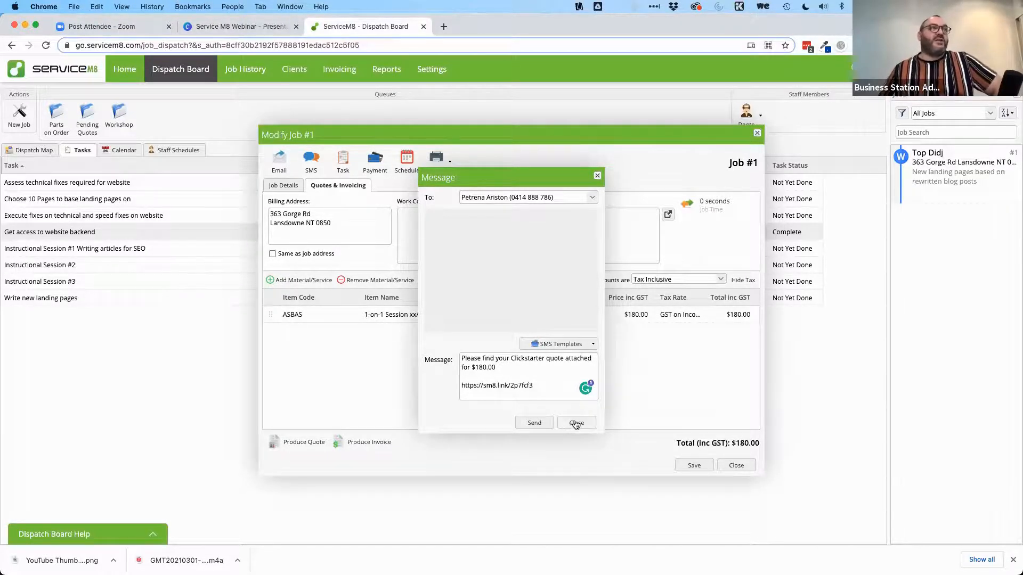
click(575, 423)
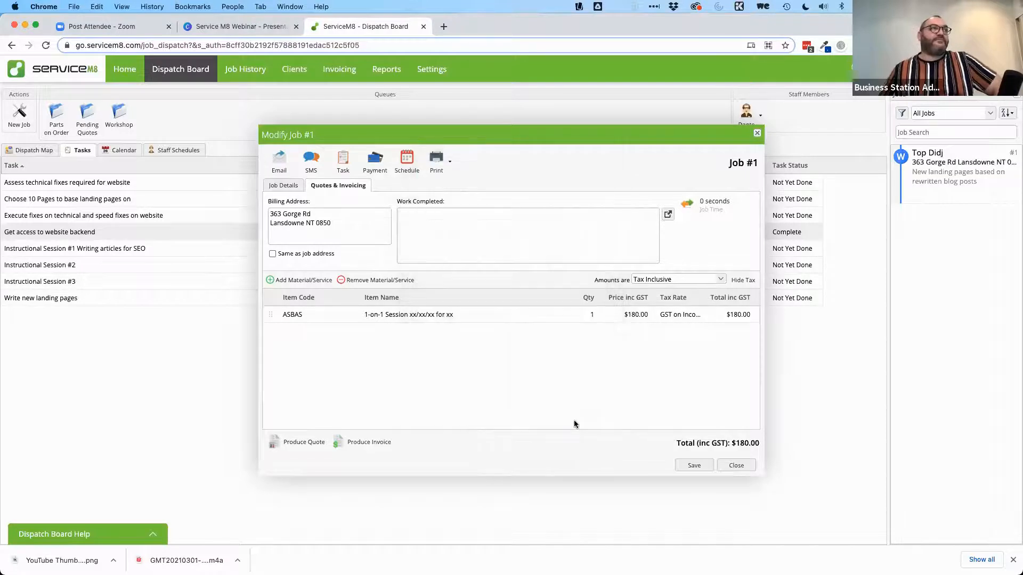
Step: Check job #1's details and task list, cancelling the new task form twice
click(343, 162)
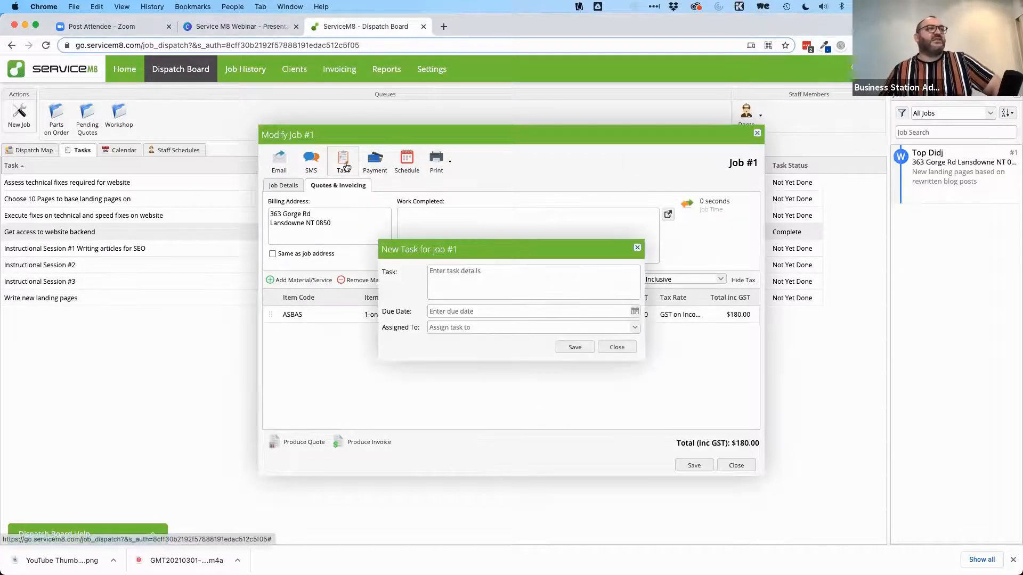
click(614, 345)
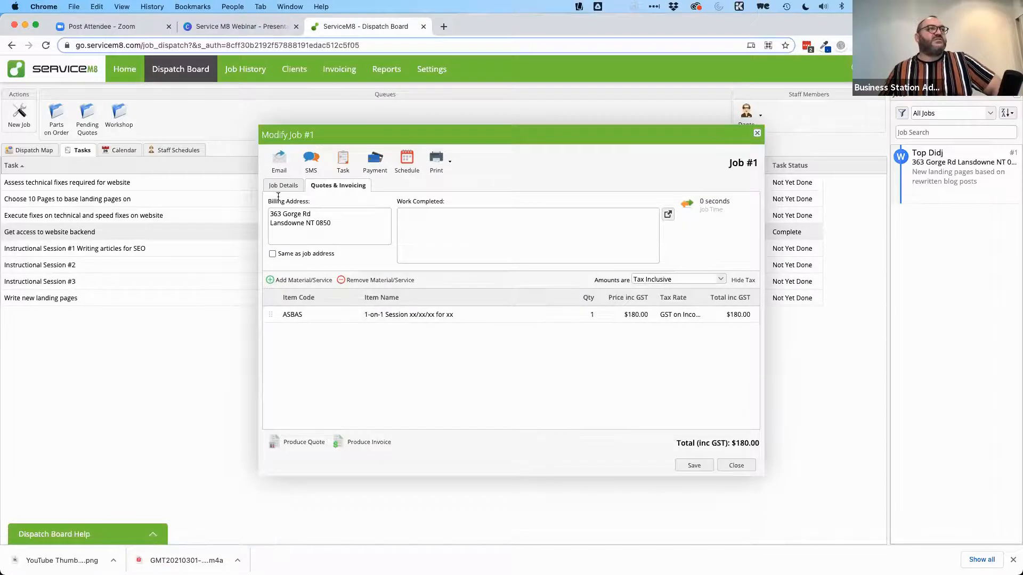
click(283, 186)
scroll(592, 265, down, 3)
scroll(593, 264, down, 3)
scroll(593, 265, up, 8)
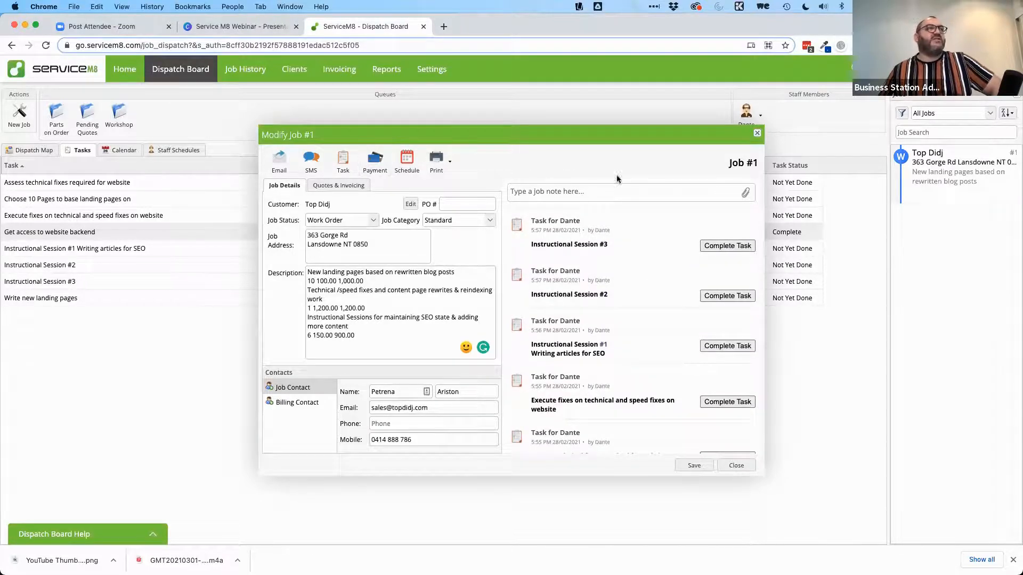
click(343, 162)
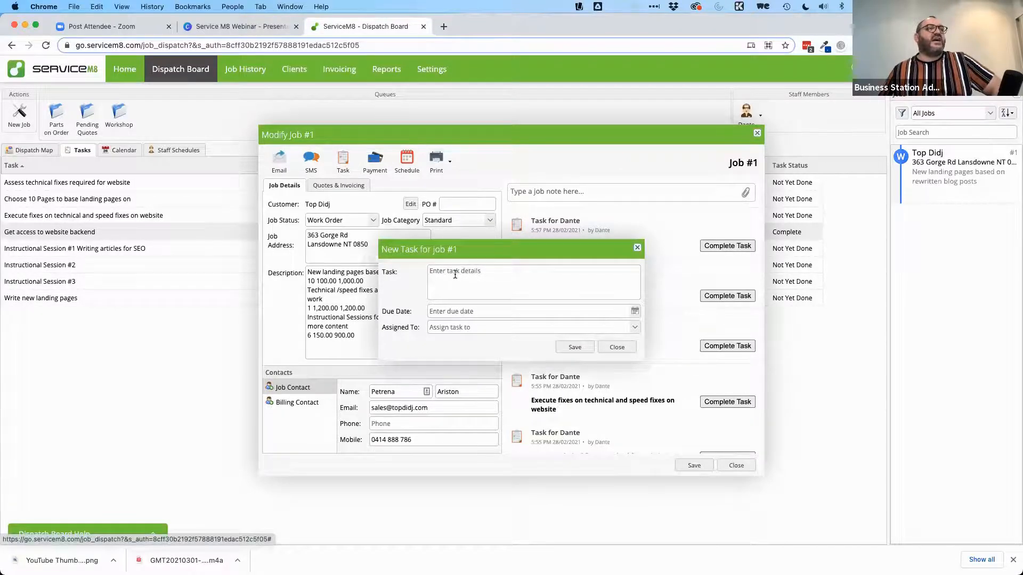
click(638, 249)
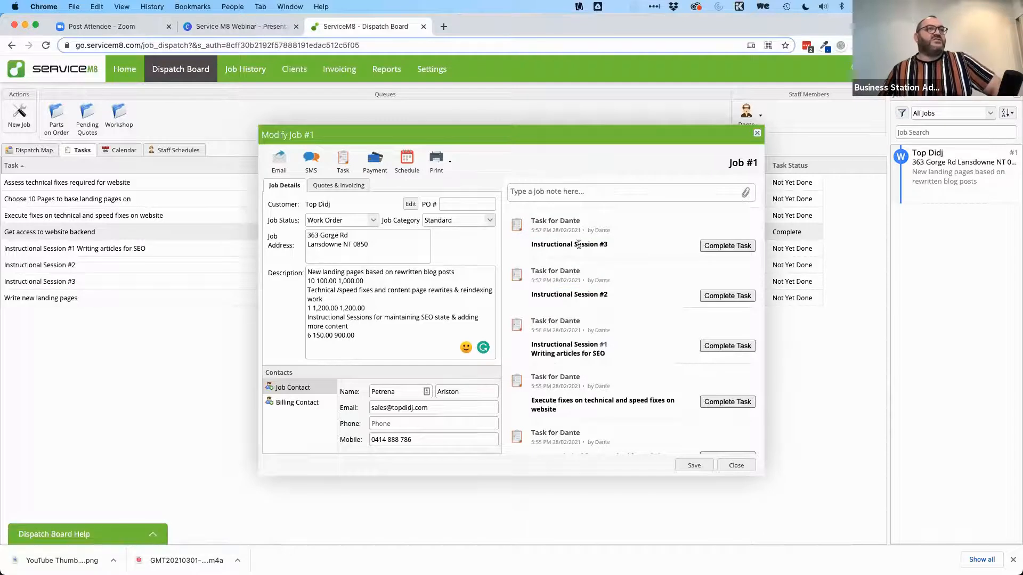
Step: Start a new task for job #1 named 'Instructional Session #4'
click(343, 162)
click(487, 276)
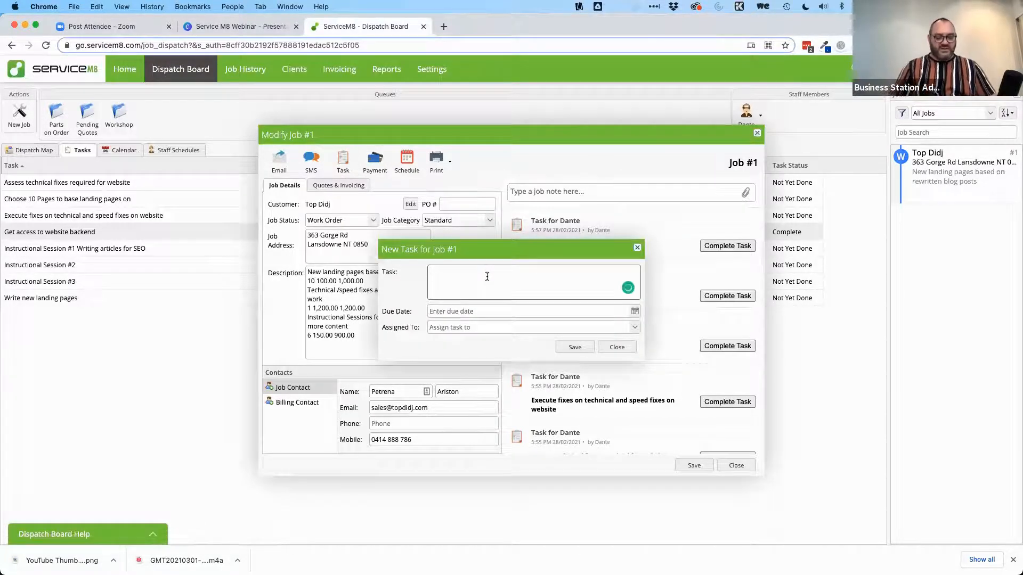
text(Instruction)
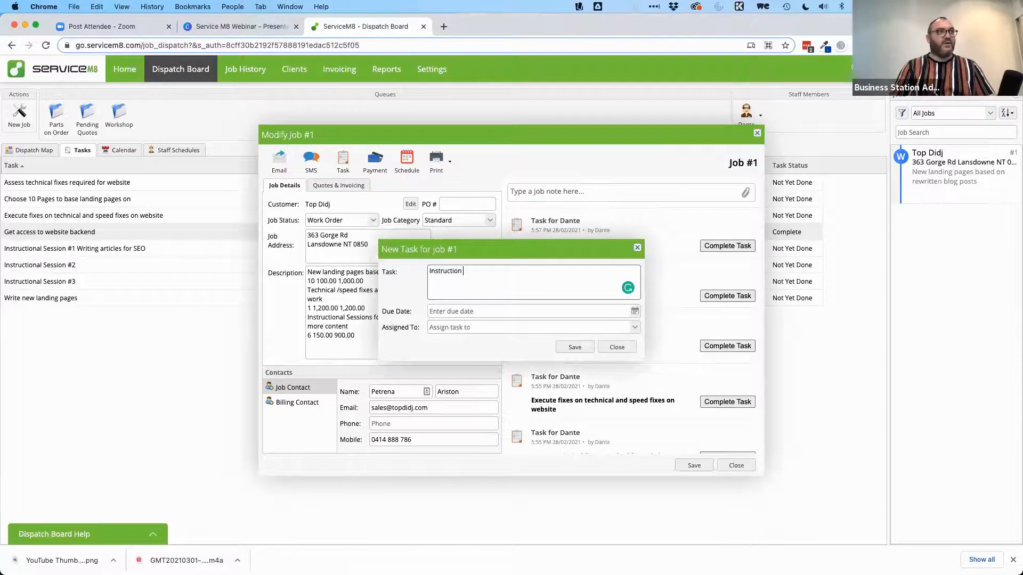
text(al Session )
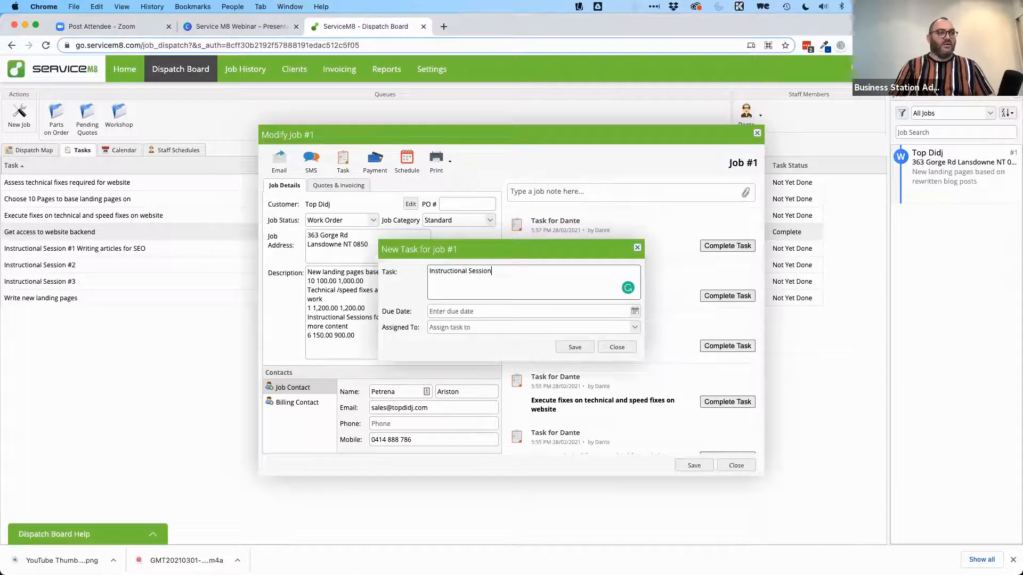
text(#4)
key(Tab)
key(Return)
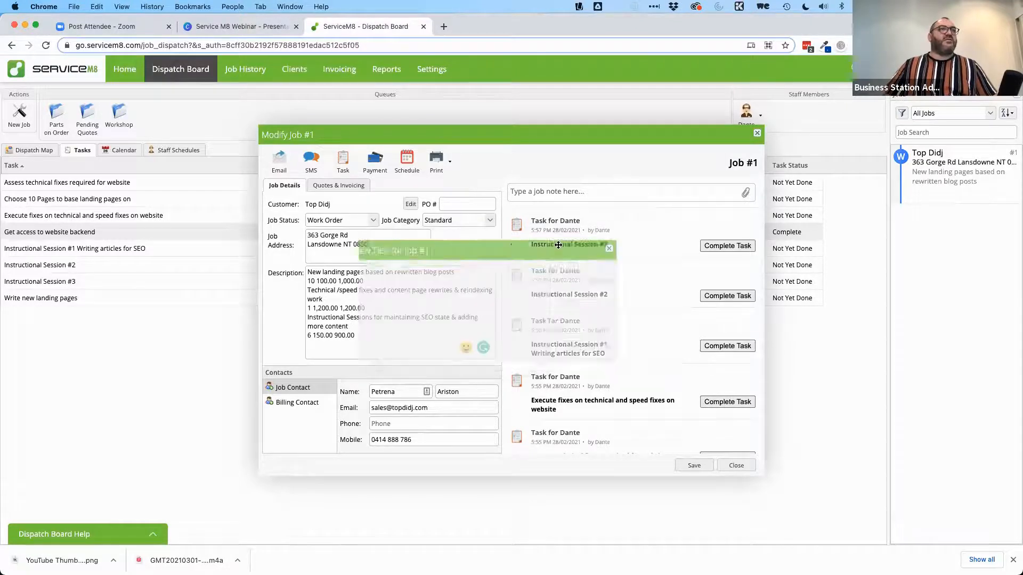
drag(611, 260, 613, 214)
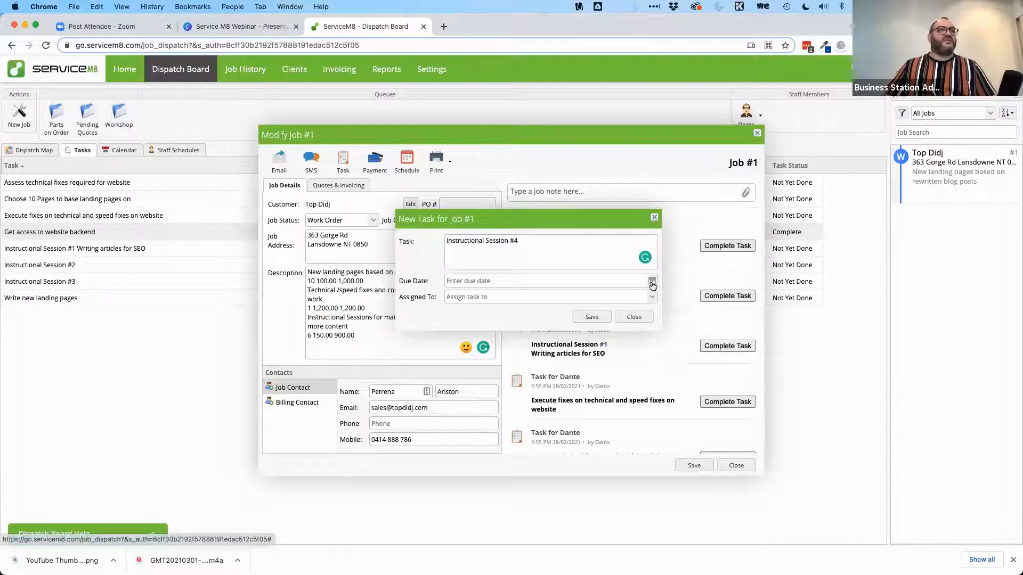
Step: Set the task's due date to 6 May 2021, assign it to the staff member, and save
click(651, 281)
click(532, 296)
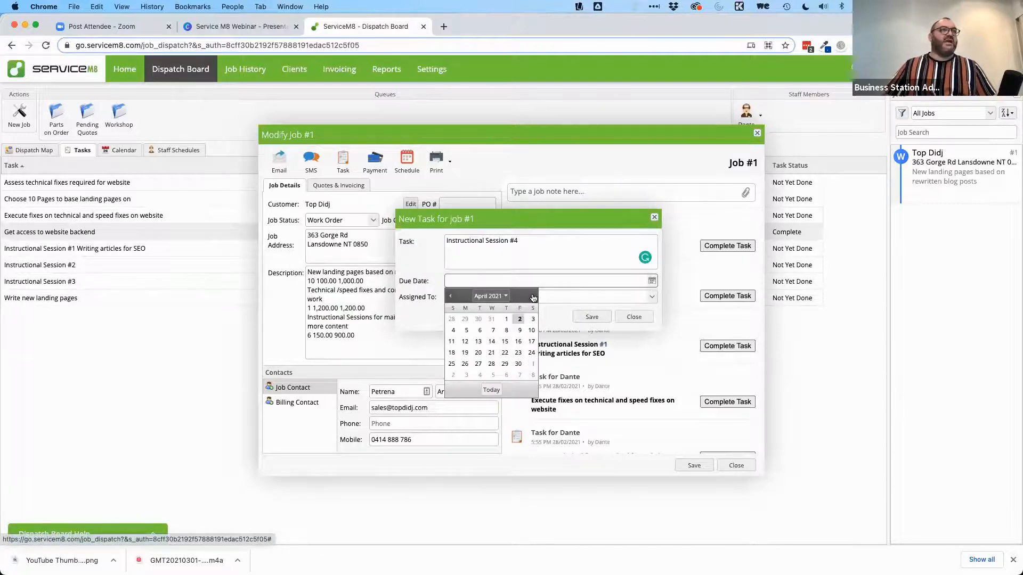
click(532, 297)
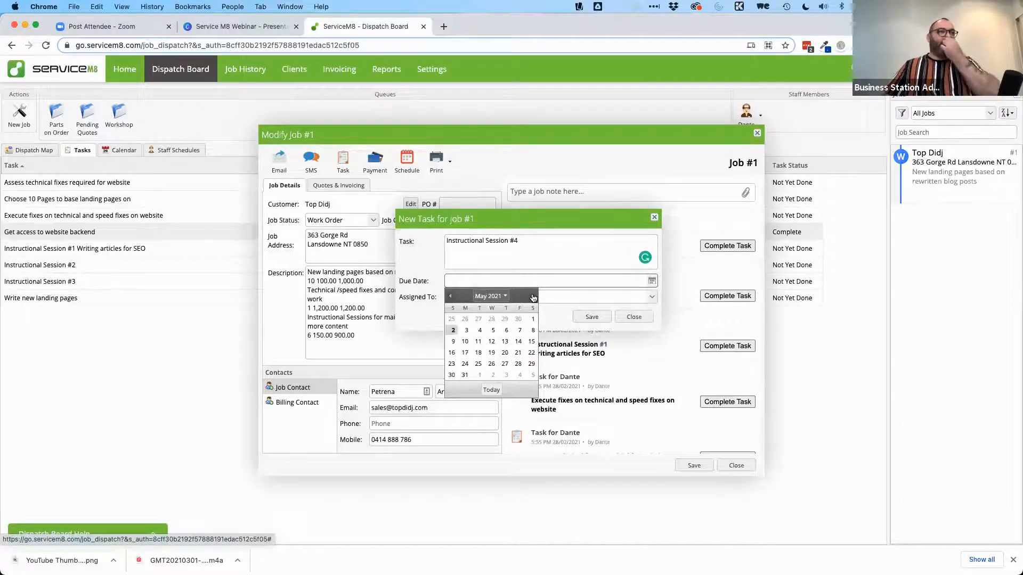
click(506, 330)
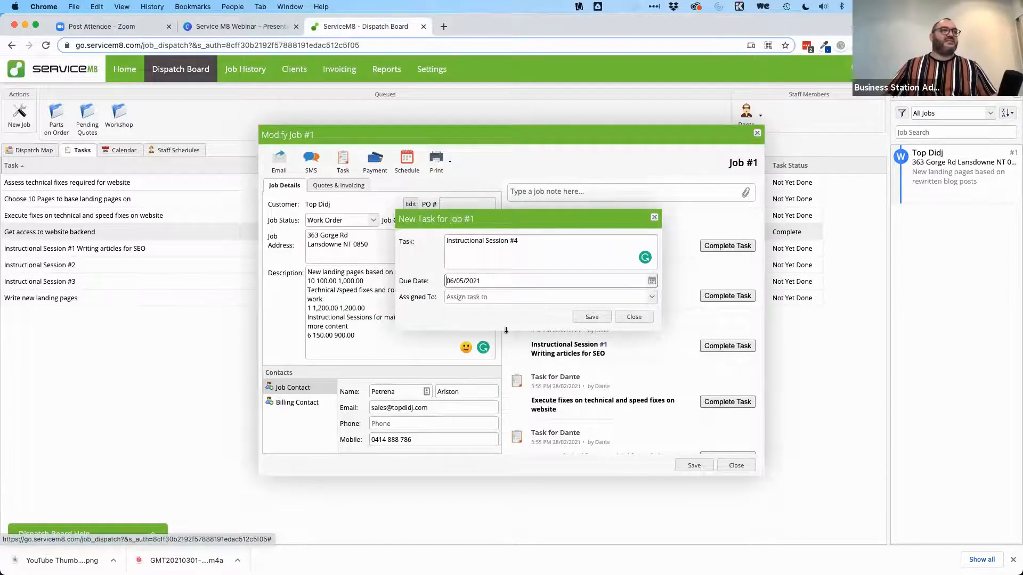
click(651, 296)
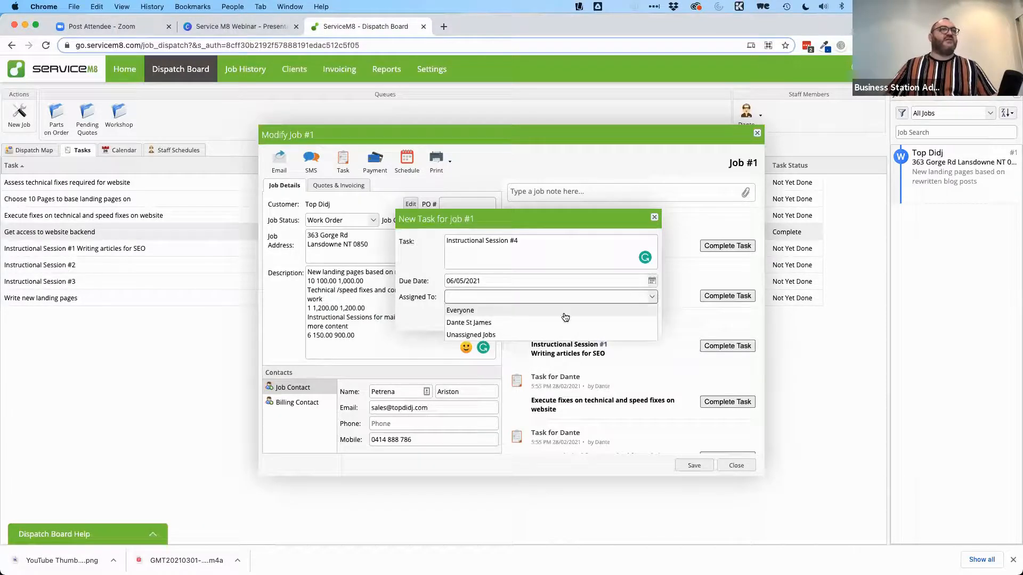
click(515, 324)
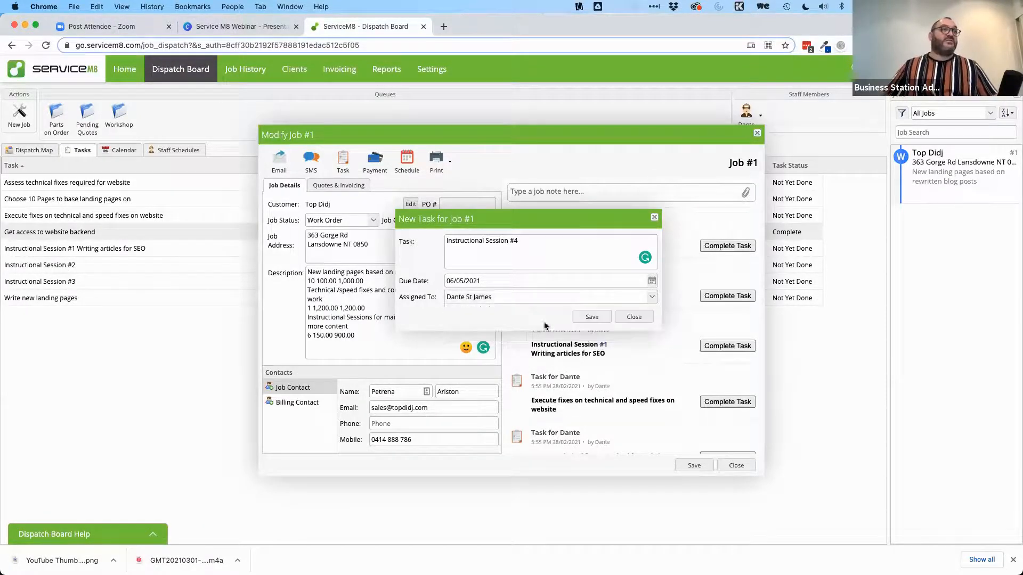
click(588, 320)
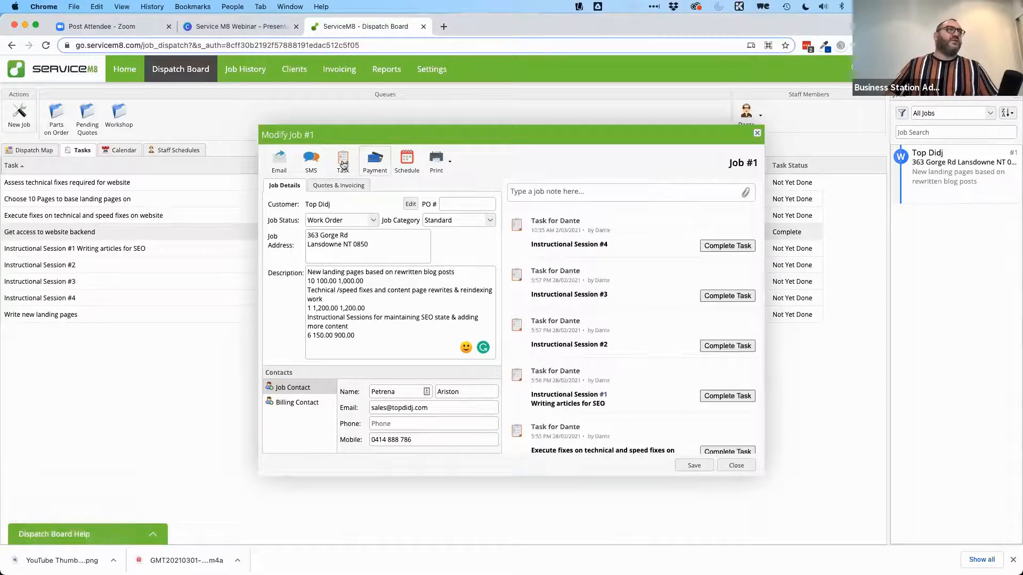
click(375, 162)
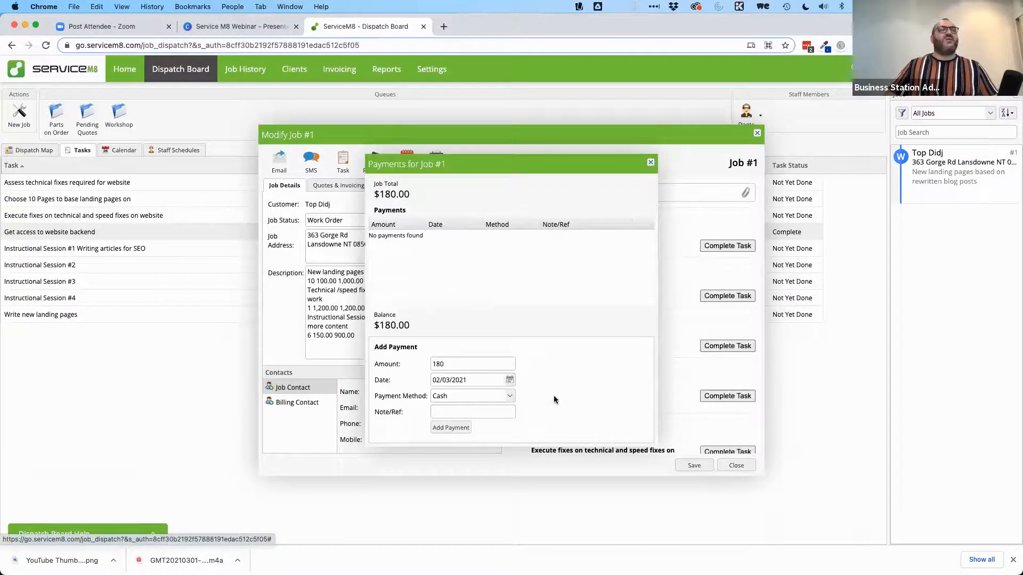
click(509, 397)
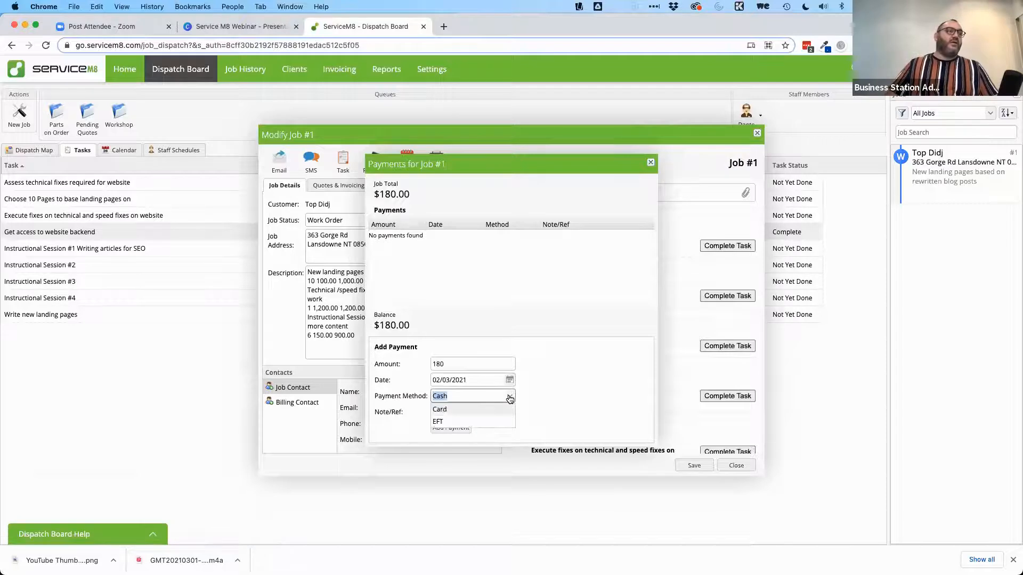
click(489, 419)
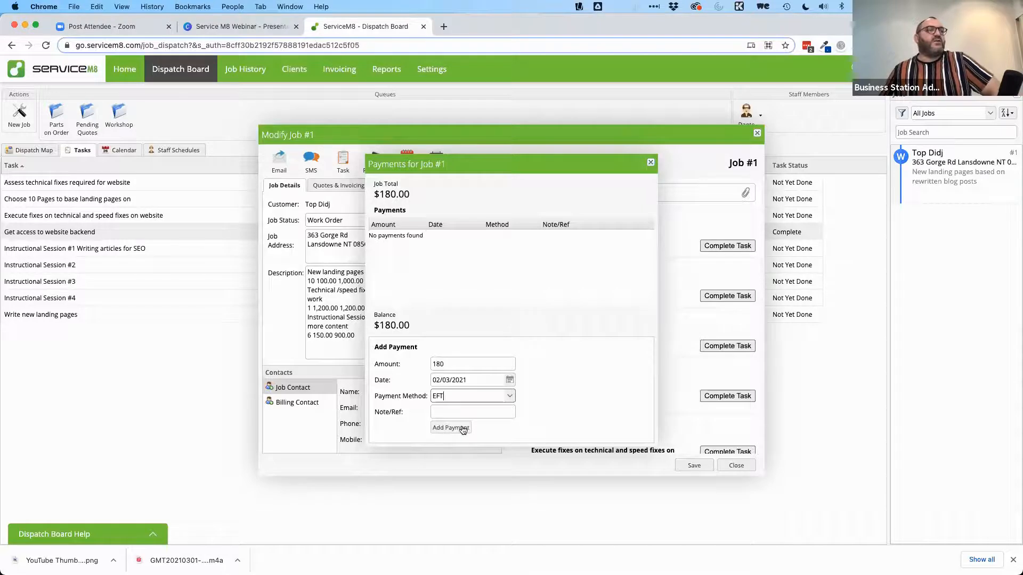
click(650, 164)
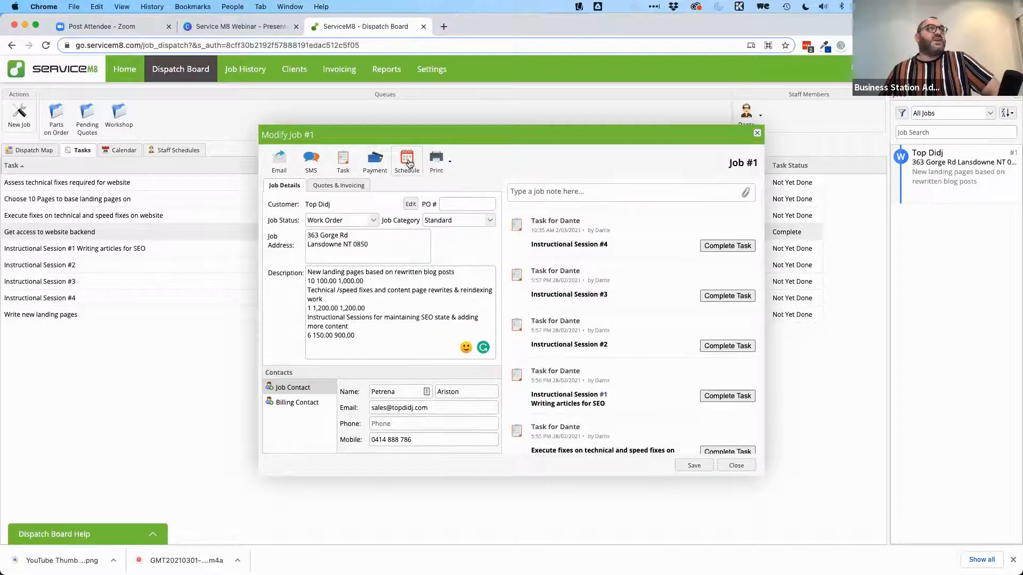
click(407, 160)
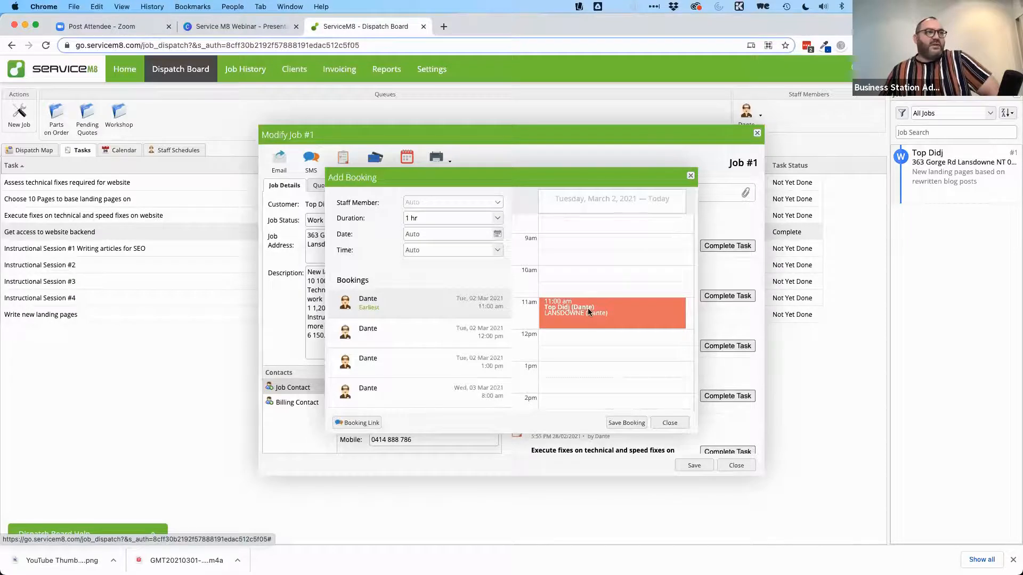
Step: Preview the Tuesday 12:00 pm, 1:00 pm and Wednesday 8:00 am slots, then prepare a booking-link text
scroll(589, 312, down, 3)
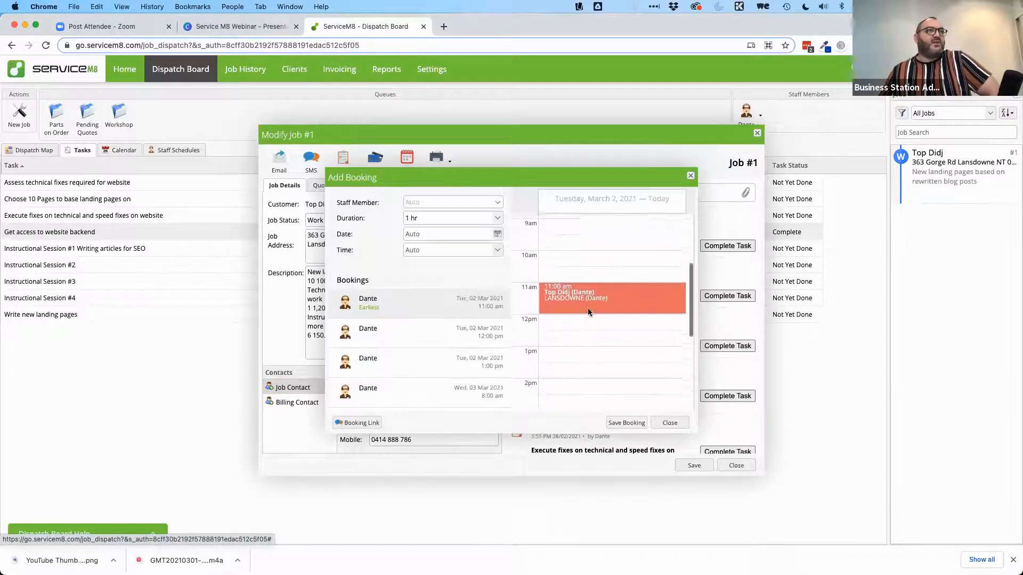
scroll(588, 312, down, 3)
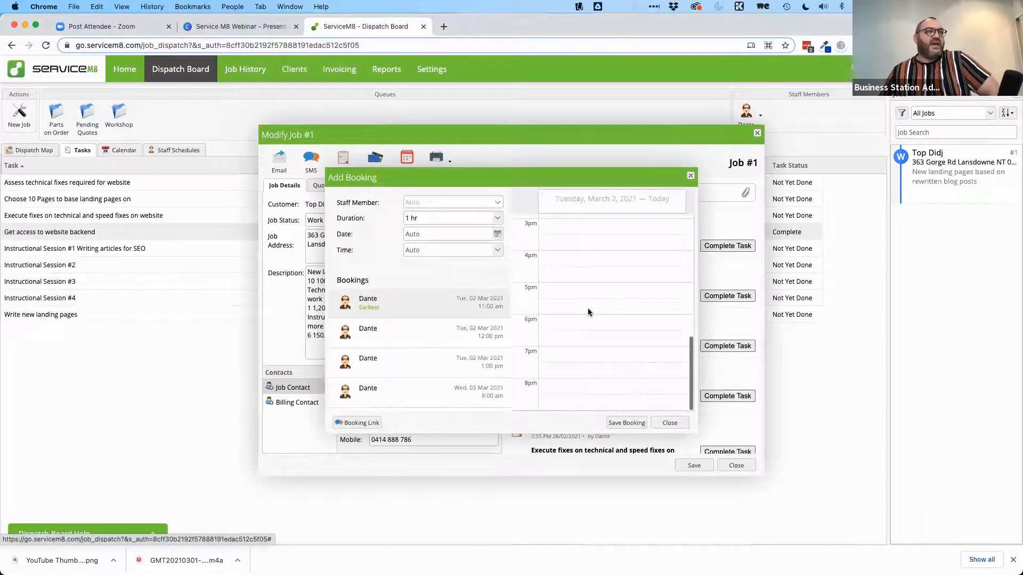
scroll(588, 311, up, 5)
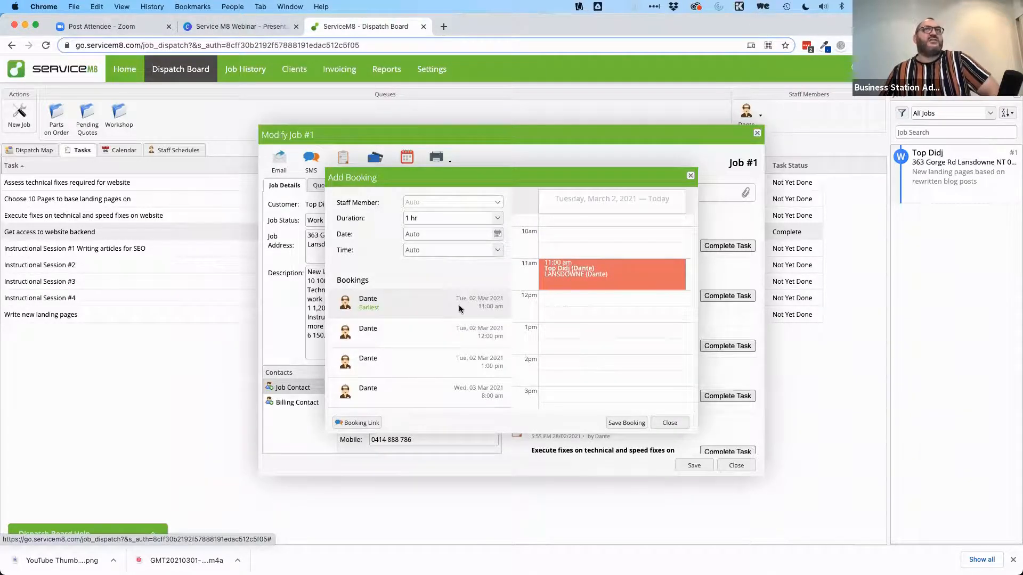
click(406, 333)
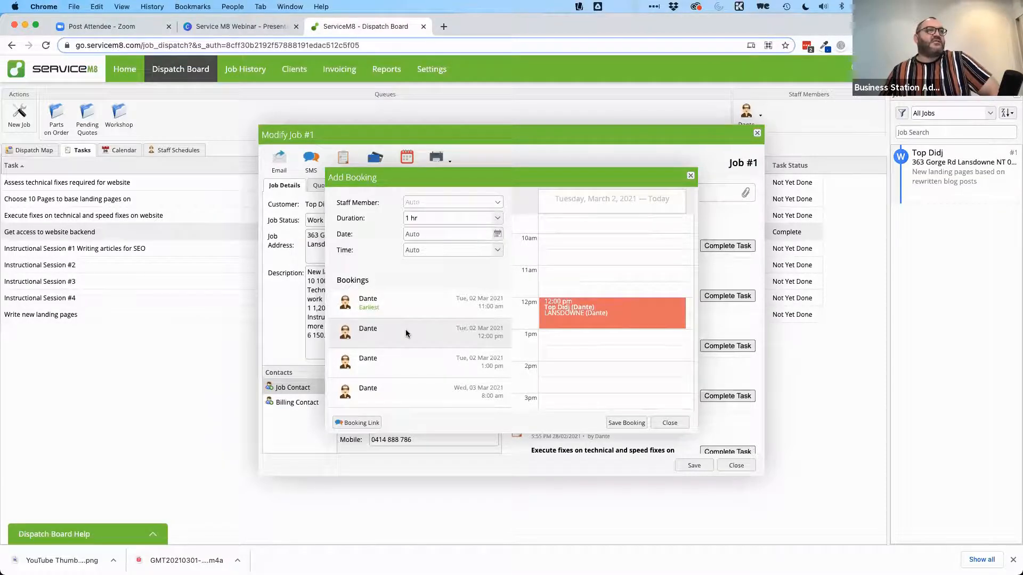
click(406, 364)
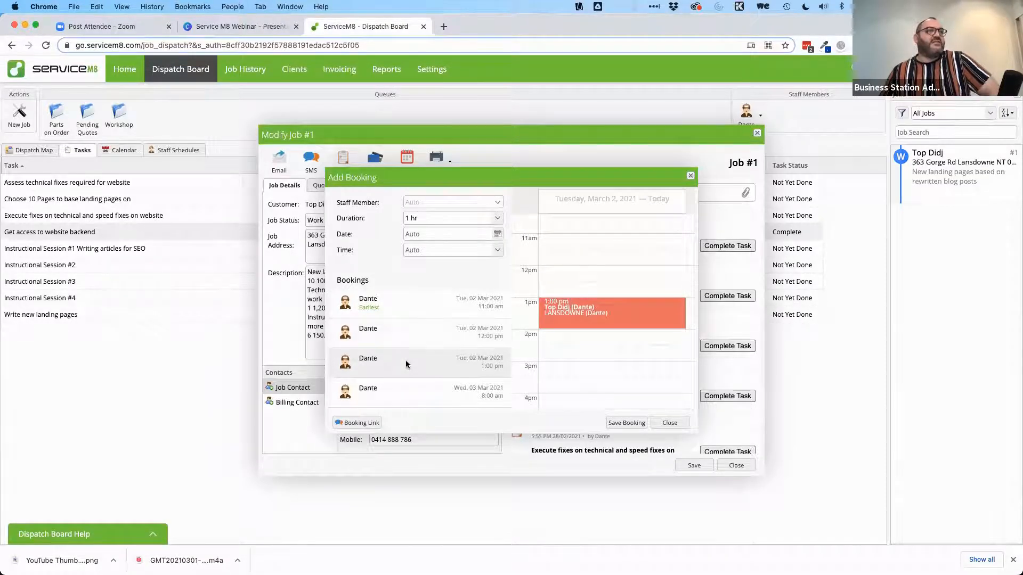
scroll(564, 308, down, 3)
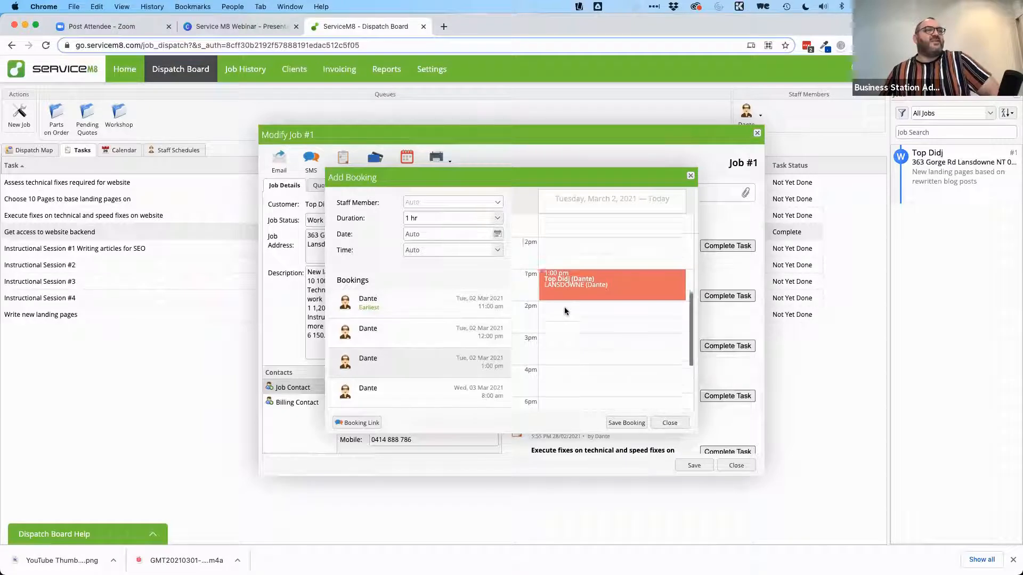
click(385, 405)
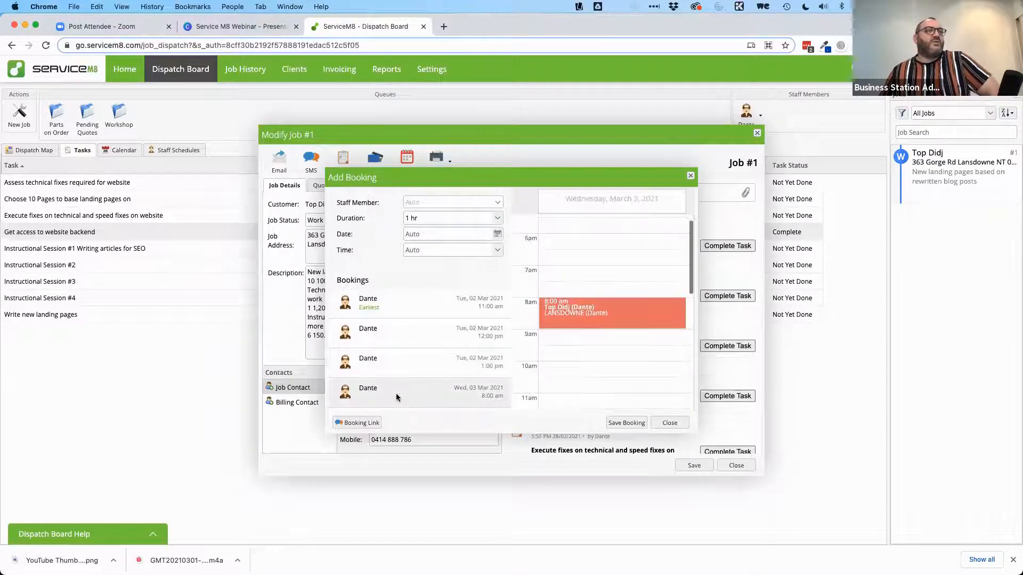
scroll(363, 377, down, 3)
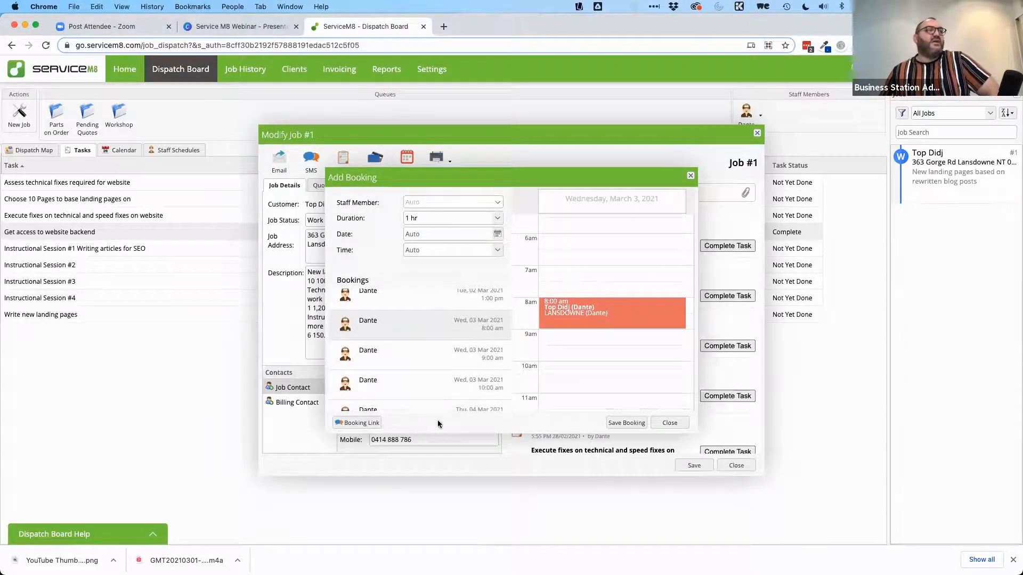
click(356, 423)
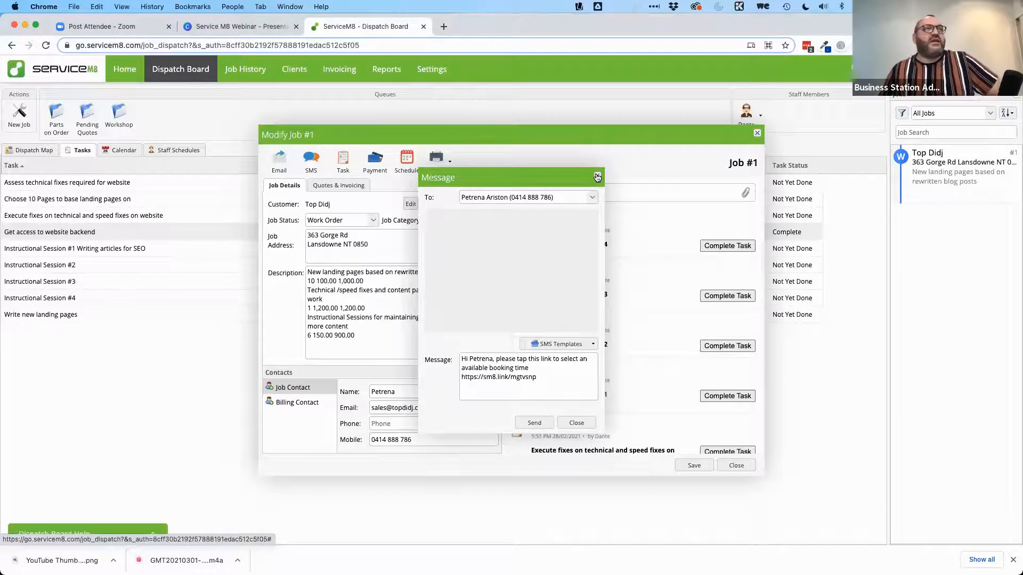
Step: Discard the booking-link text, then save and close job #1's window
click(597, 178)
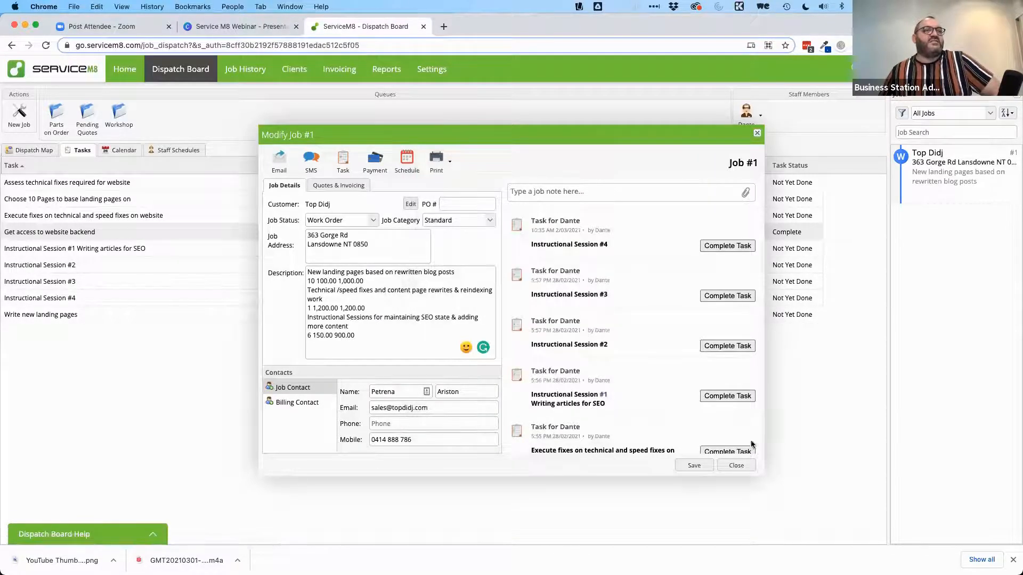
click(446, 161)
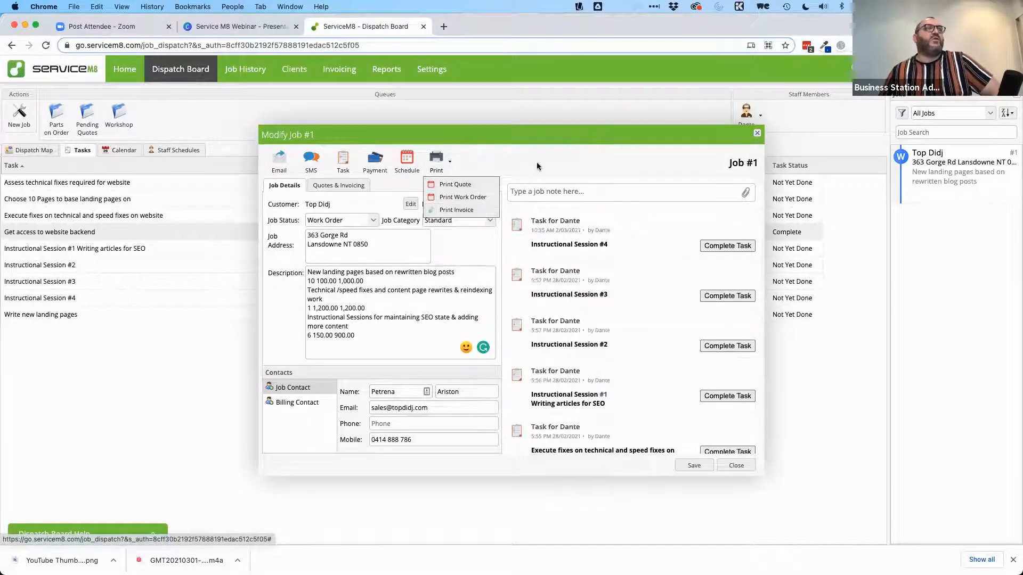
click(739, 466)
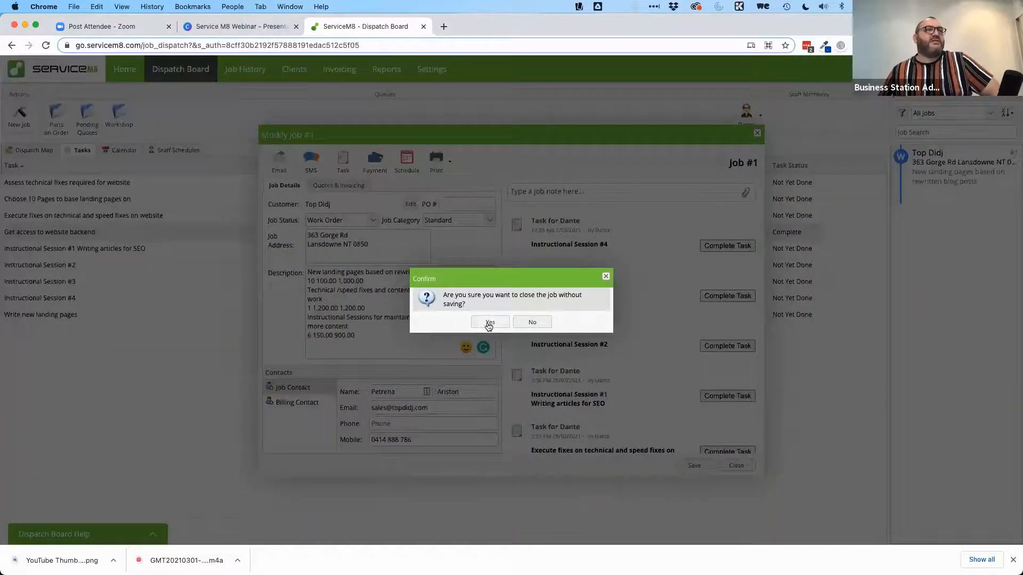
click(532, 322)
click(694, 466)
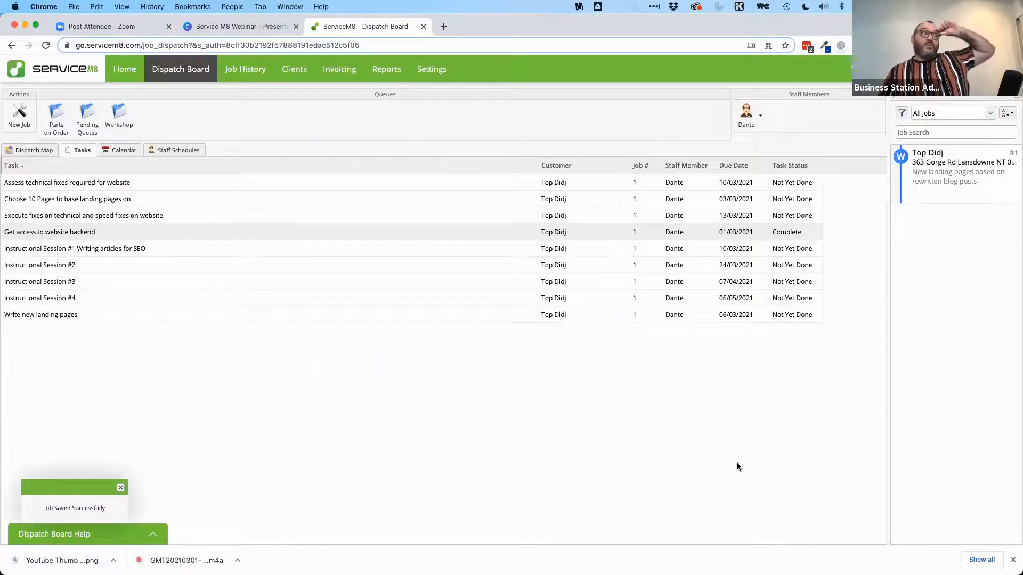
Step: Switch to the dispatch map and pan it toward the job marker near Katherine
click(32, 151)
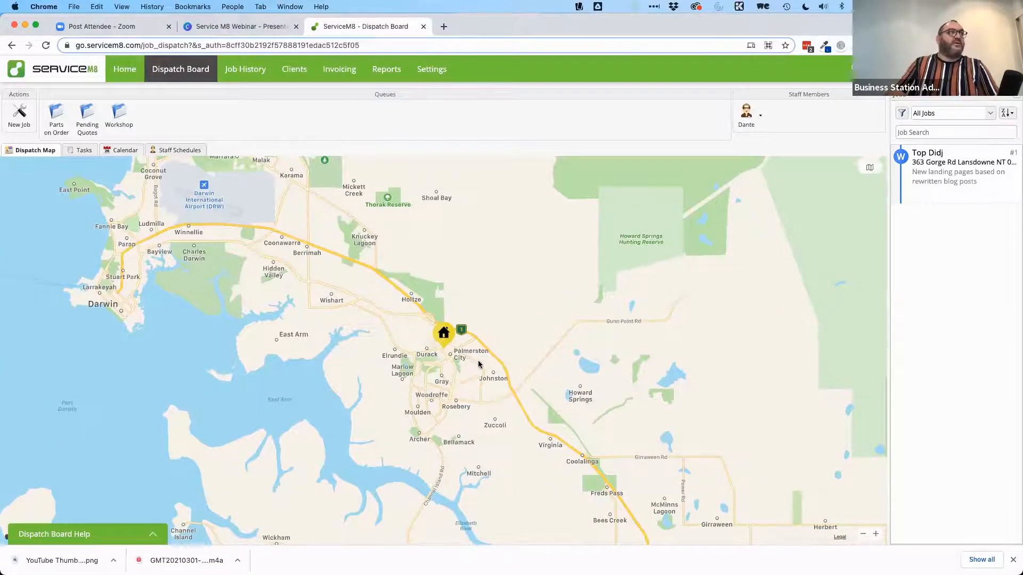
scroll(478, 365, down, 5)
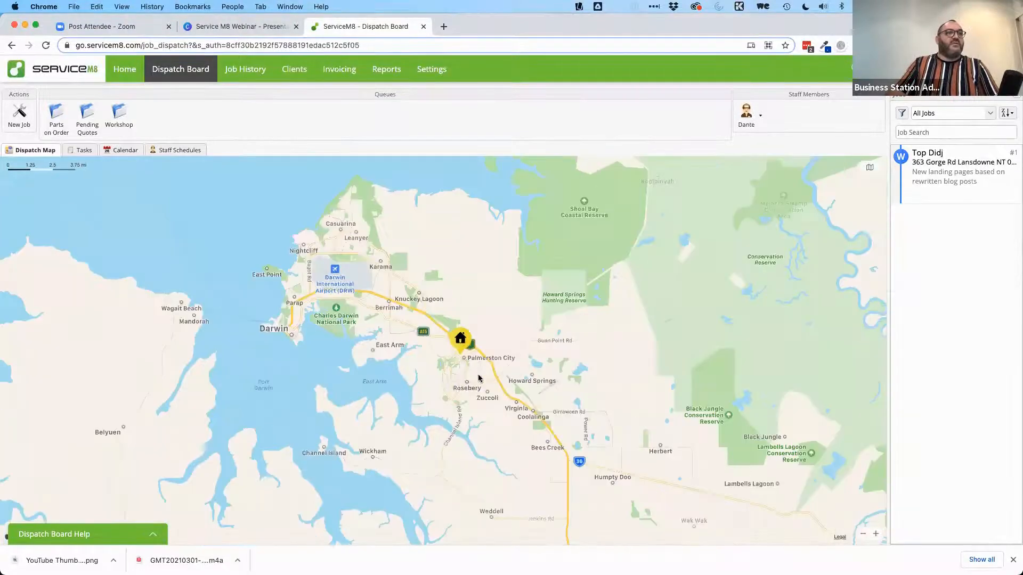
scroll(486, 513, down, 10)
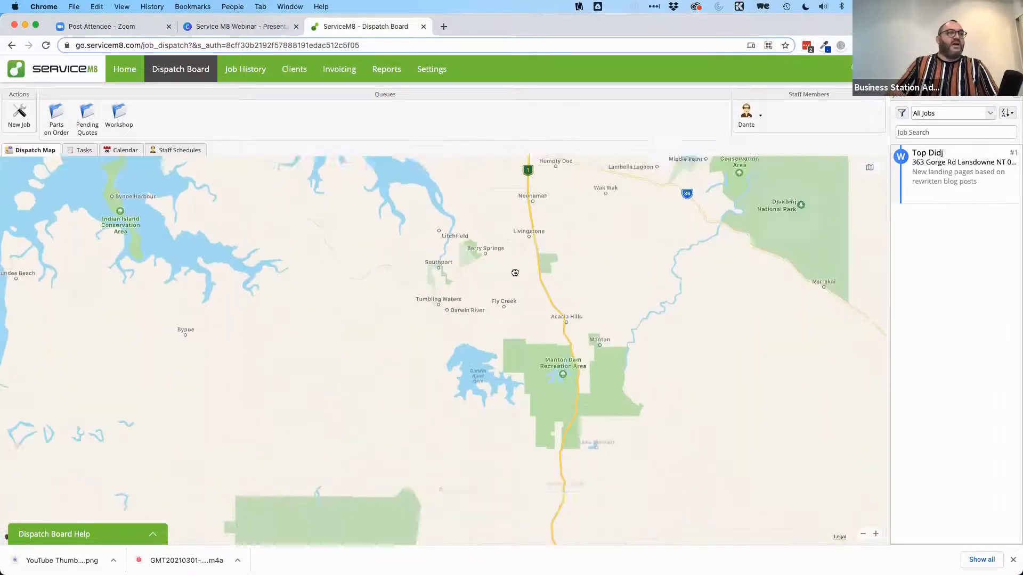
scroll(533, 471, down, 7)
right_click(591, 372)
click(643, 334)
scroll(456, 223, down, 10)
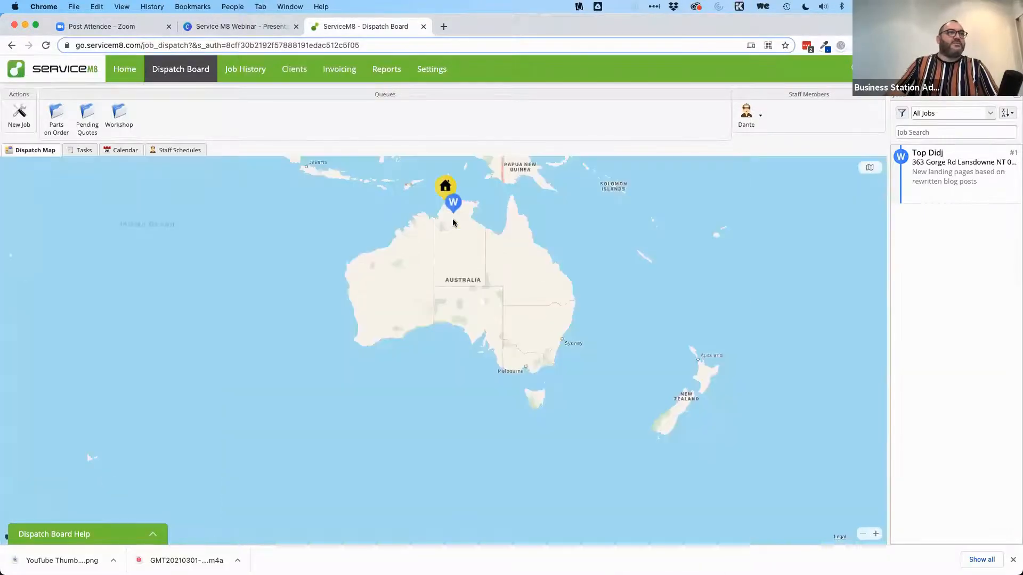
scroll(452, 223, up, 10)
drag(455, 219, 520, 374)
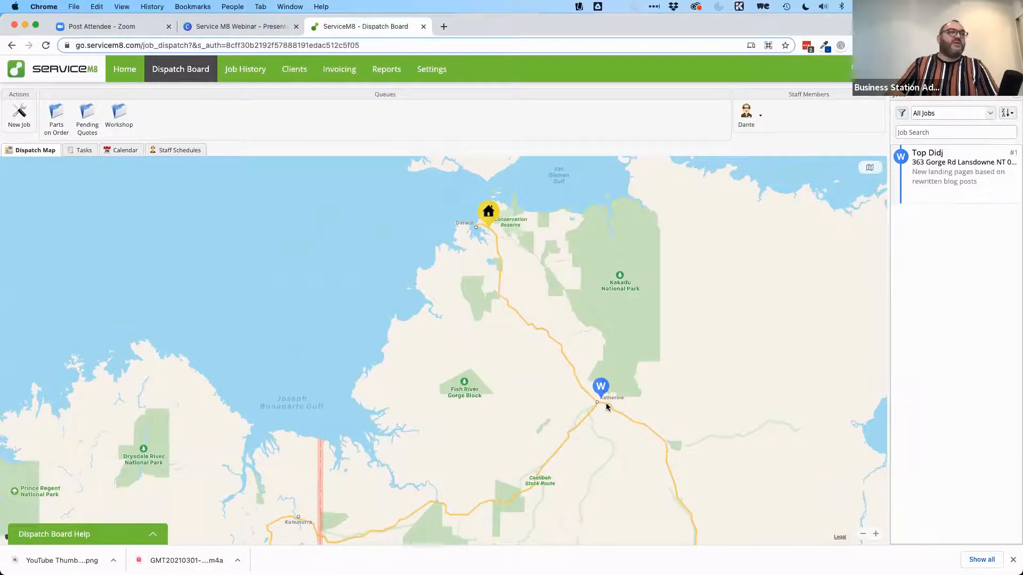
Step: Zoom in on the job pin at Lansdowne, then show the empty Parts on Order queue
scroll(573, 383, up, 5)
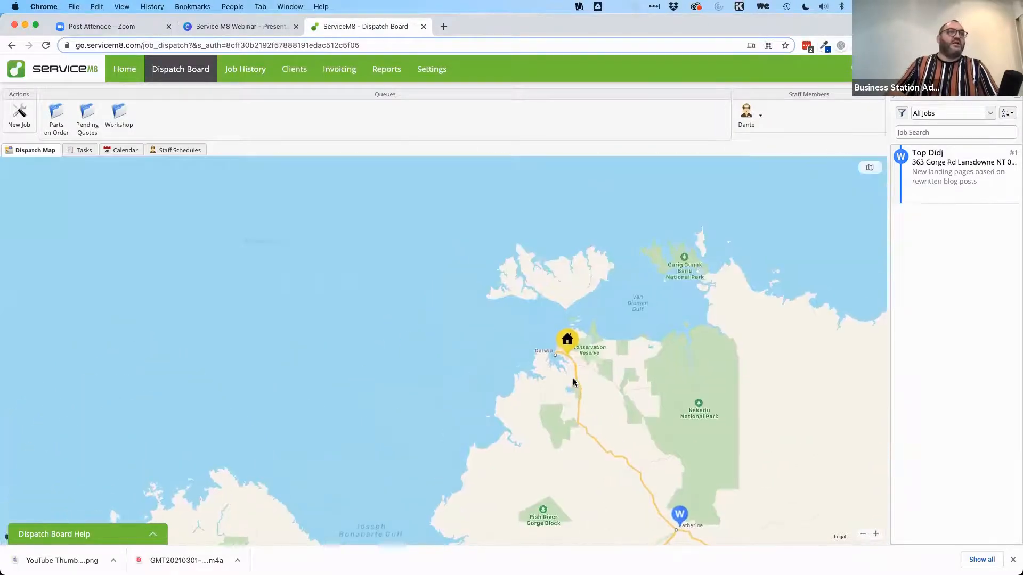
scroll(574, 383, up, 5)
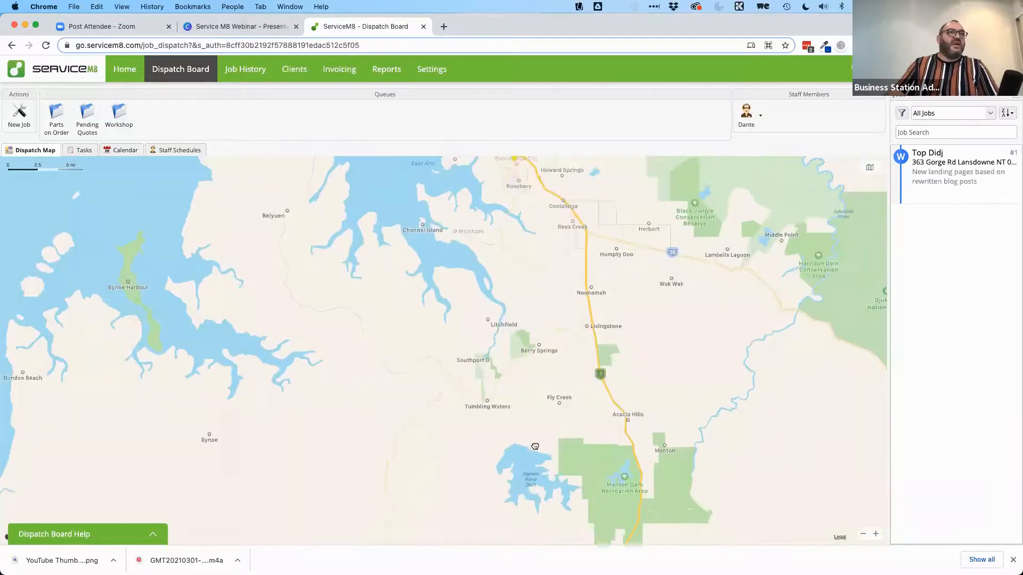
scroll(324, 279, up, 5)
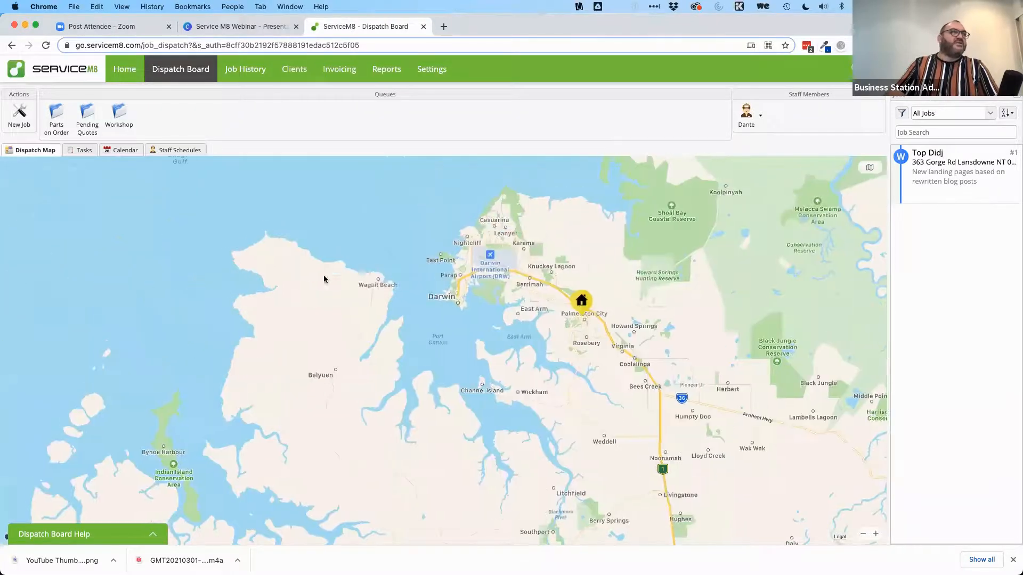
scroll(309, 274, up, 5)
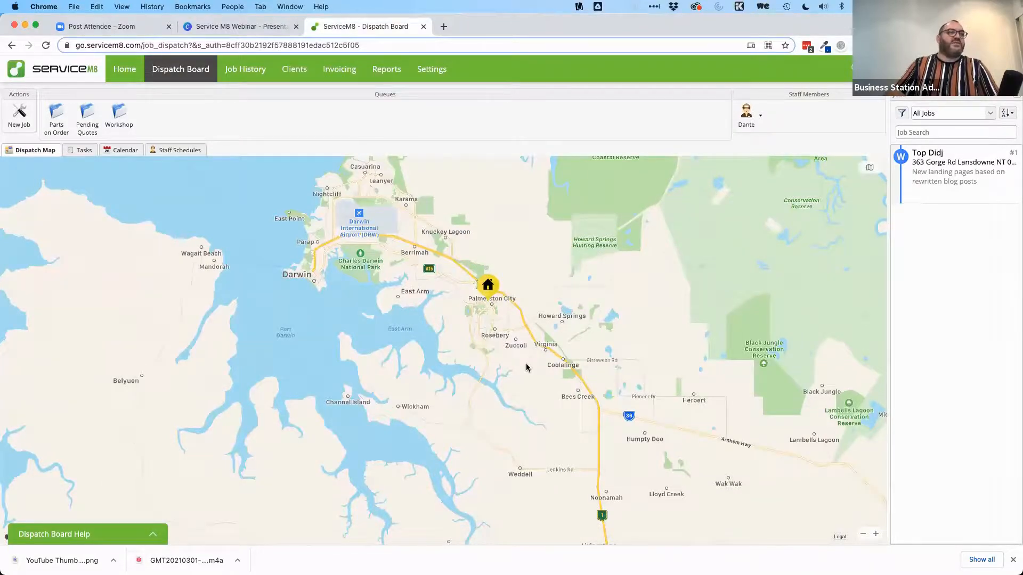
scroll(526, 368, down, 5)
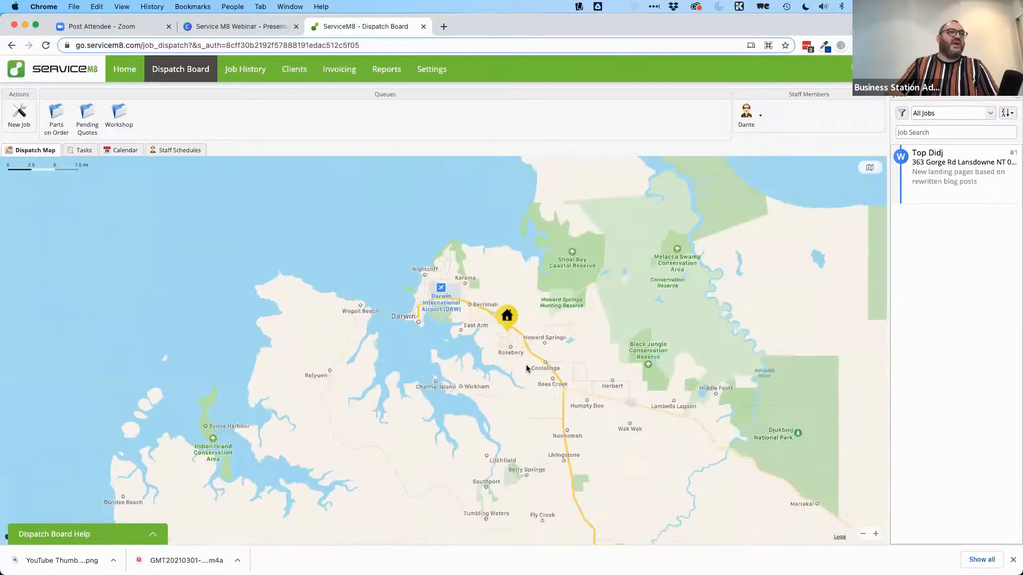
scroll(526, 368, down, 5)
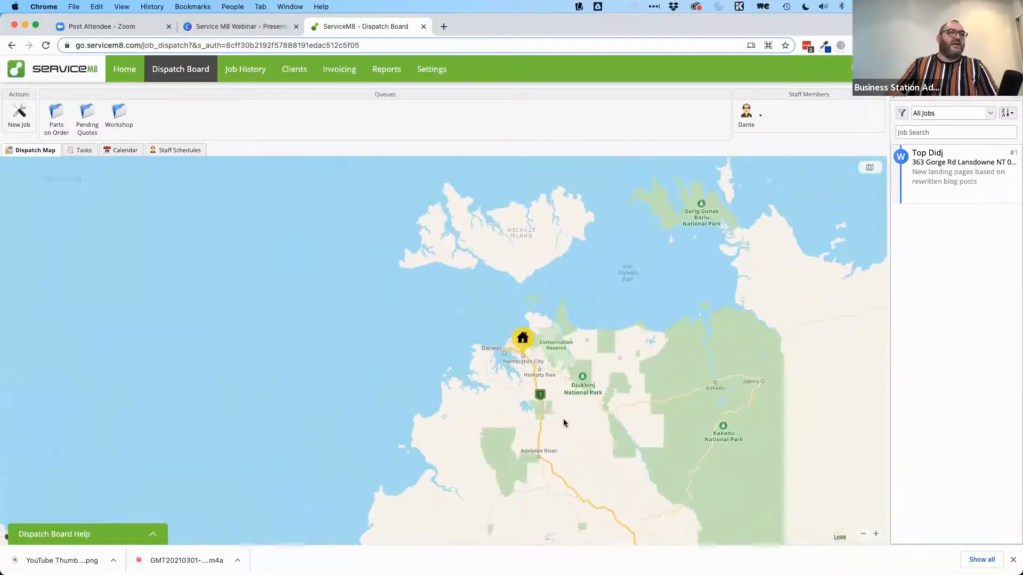
scroll(526, 362, down, 5)
scroll(526, 362, down, 2)
scroll(574, 382, down, 2)
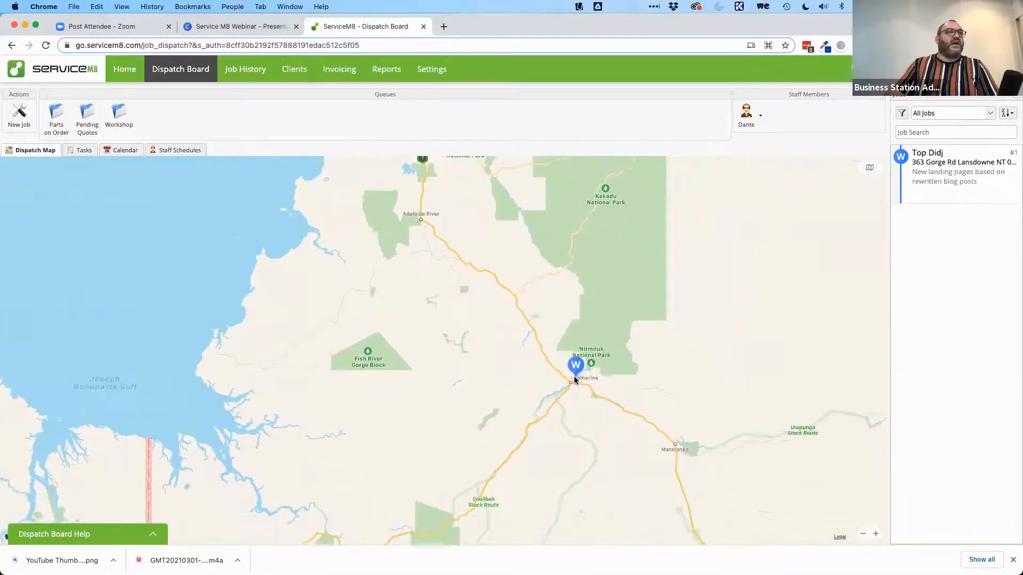
scroll(574, 381, up, 2)
scroll(574, 381, up, 10)
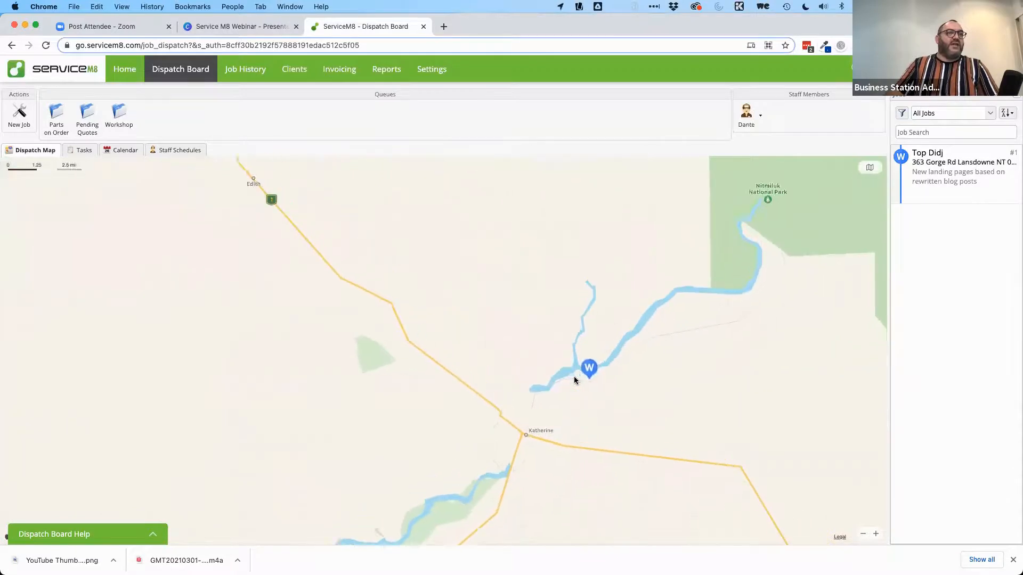
scroll(575, 380, up, 4)
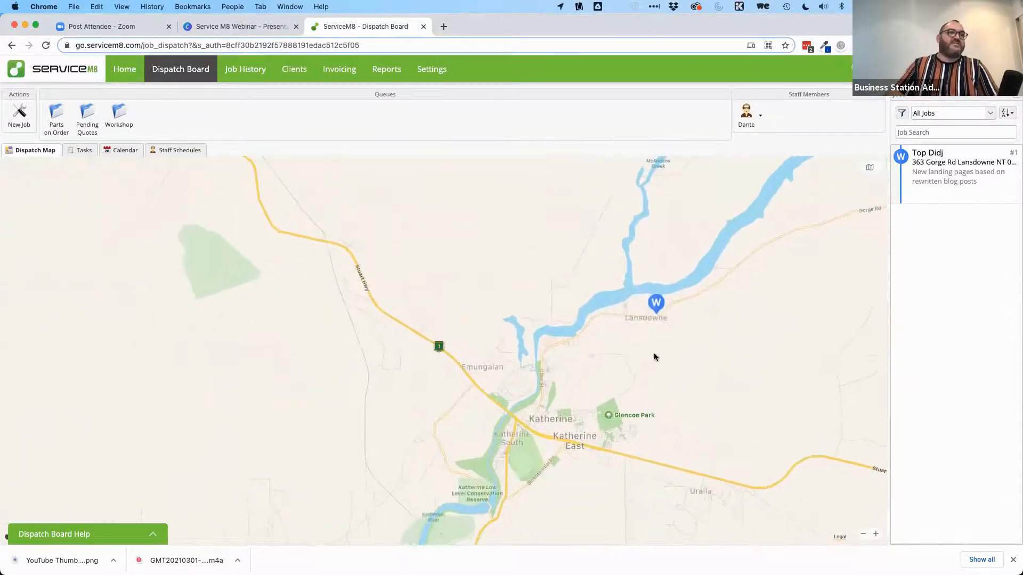
scroll(655, 356, up, 3)
drag(676, 308, 705, 244)
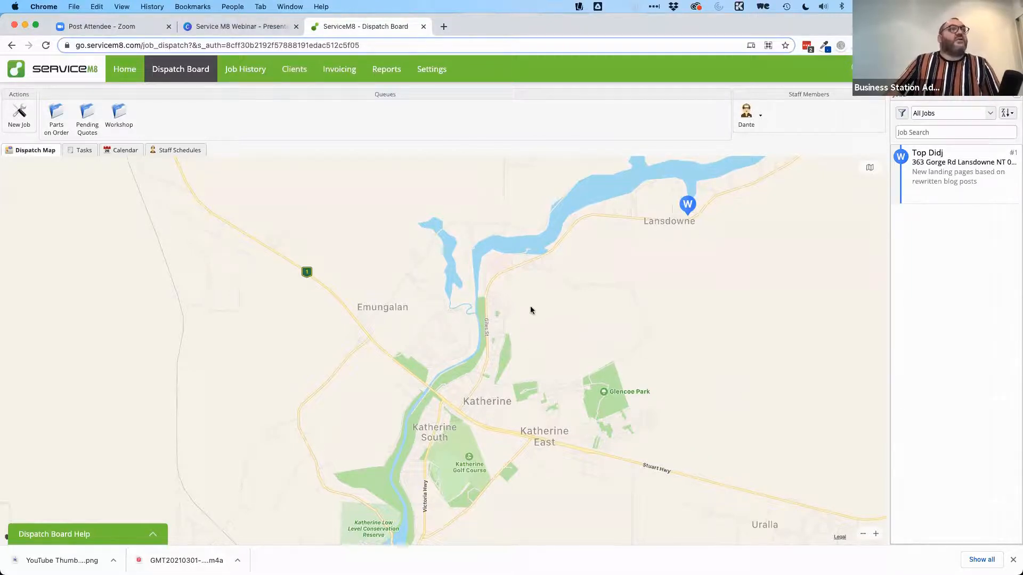
scroll(544, 341, down, 3)
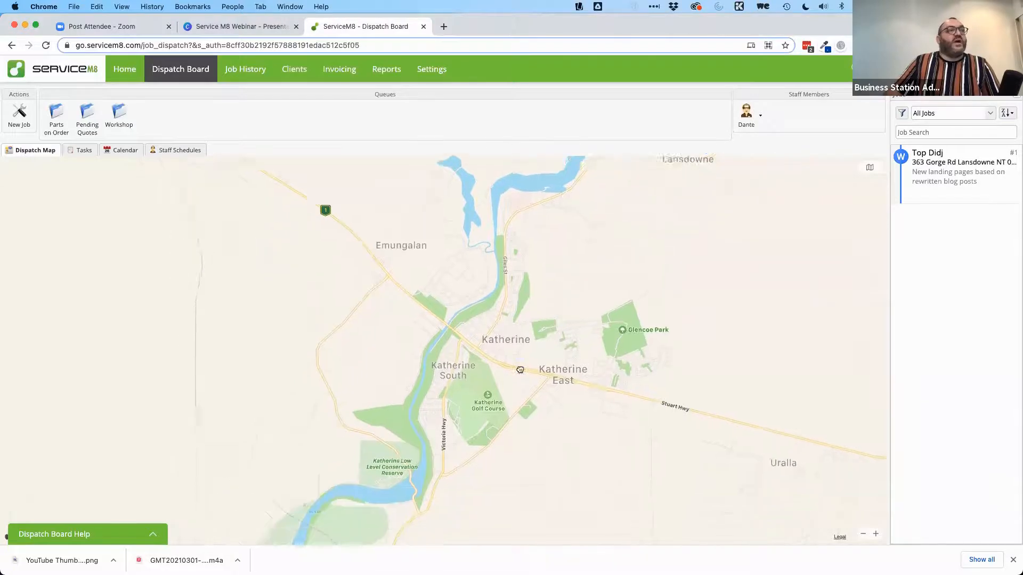
scroll(631, 298, up, 4)
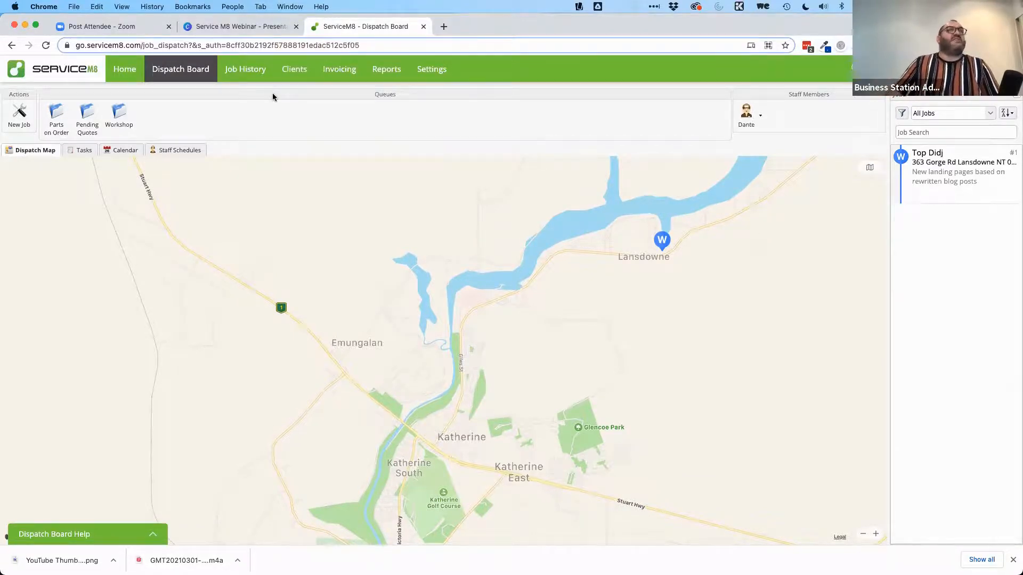
click(55, 118)
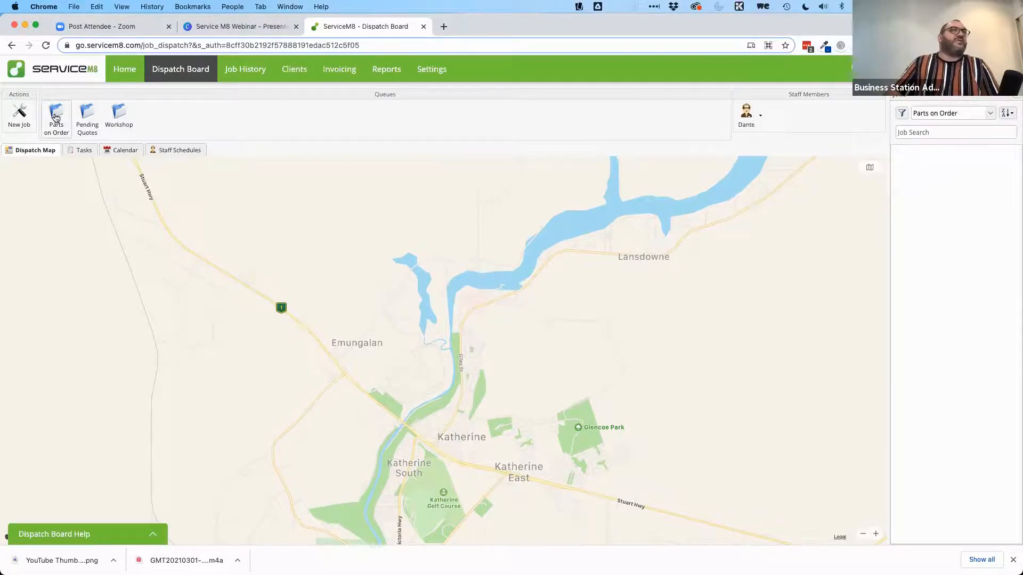
Step: Create a new job, opening a blank Add Job form for Job #2 with status Quote
click(935, 132)
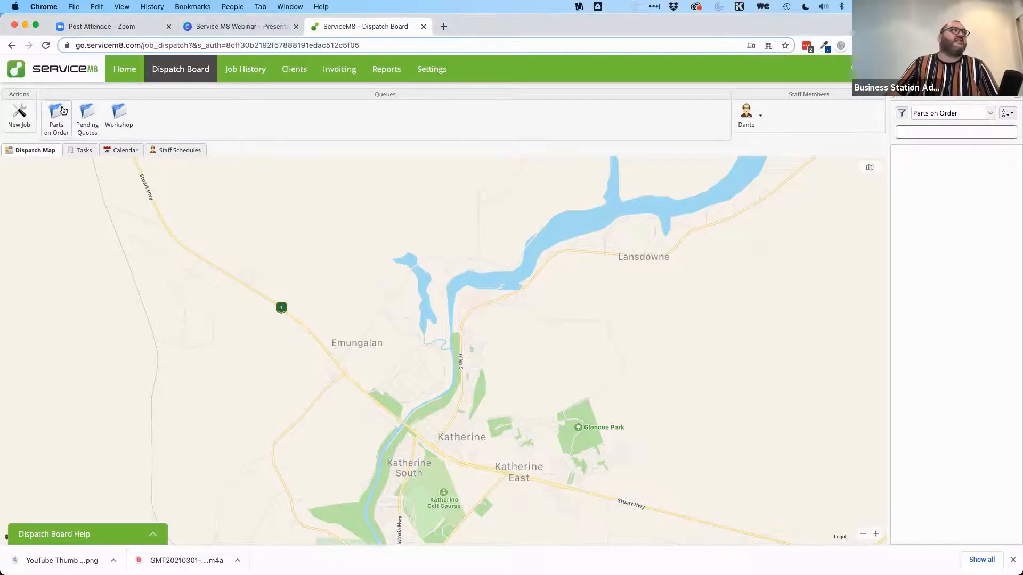
click(22, 112)
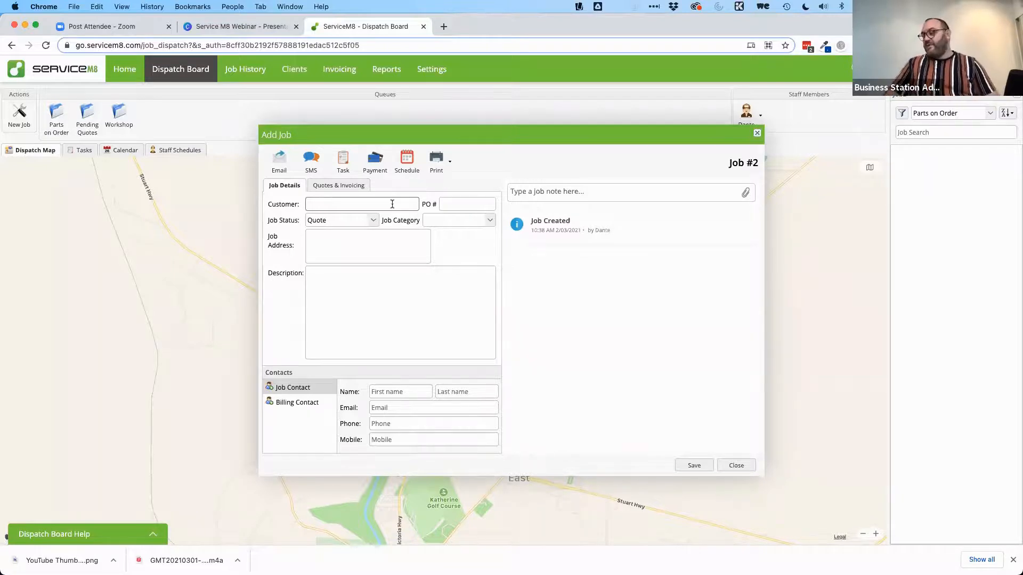
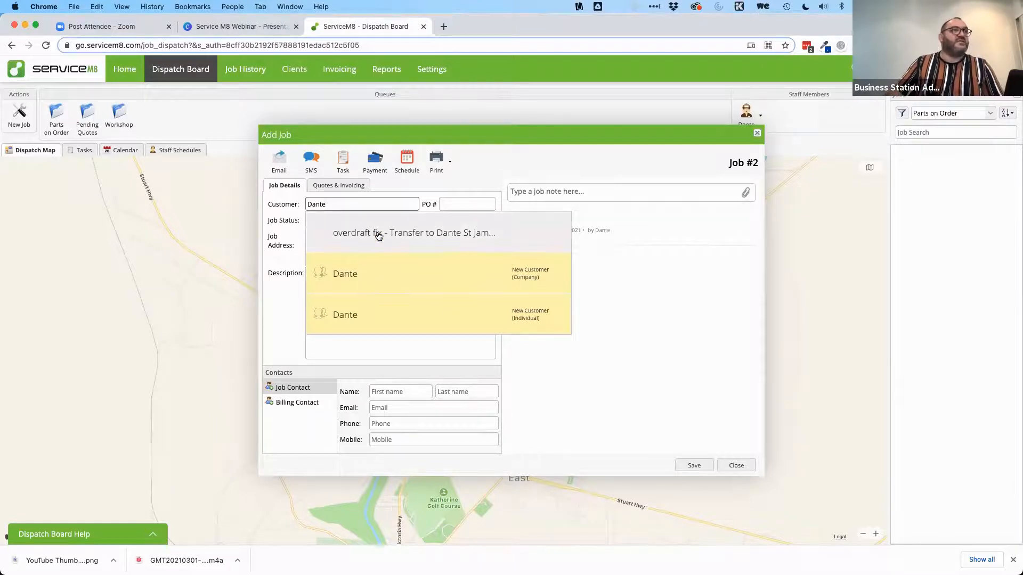
Step: Pick the matching existing customer, keep the status as Quote and set category Standard
double_click(353, 204)
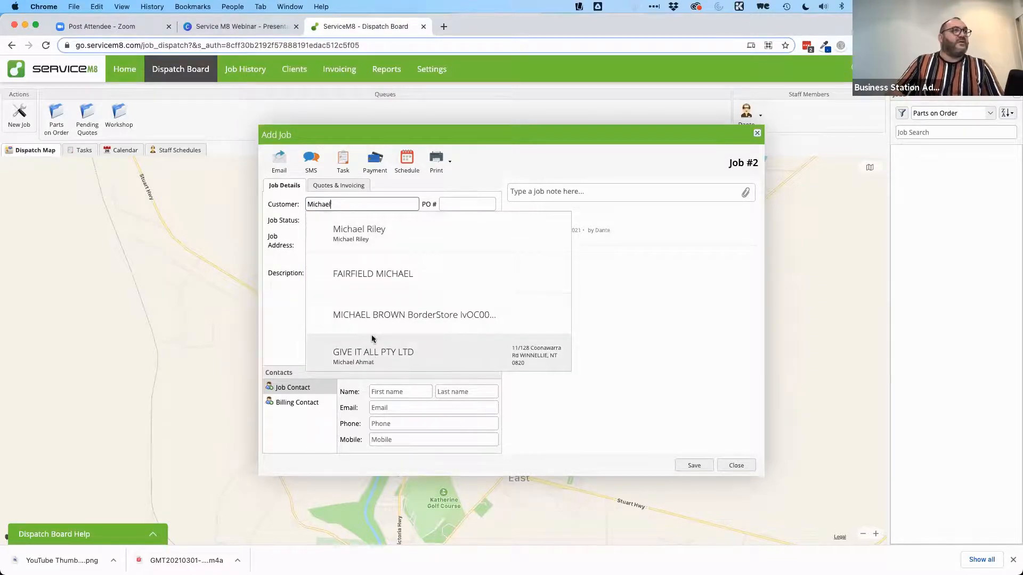
click(378, 274)
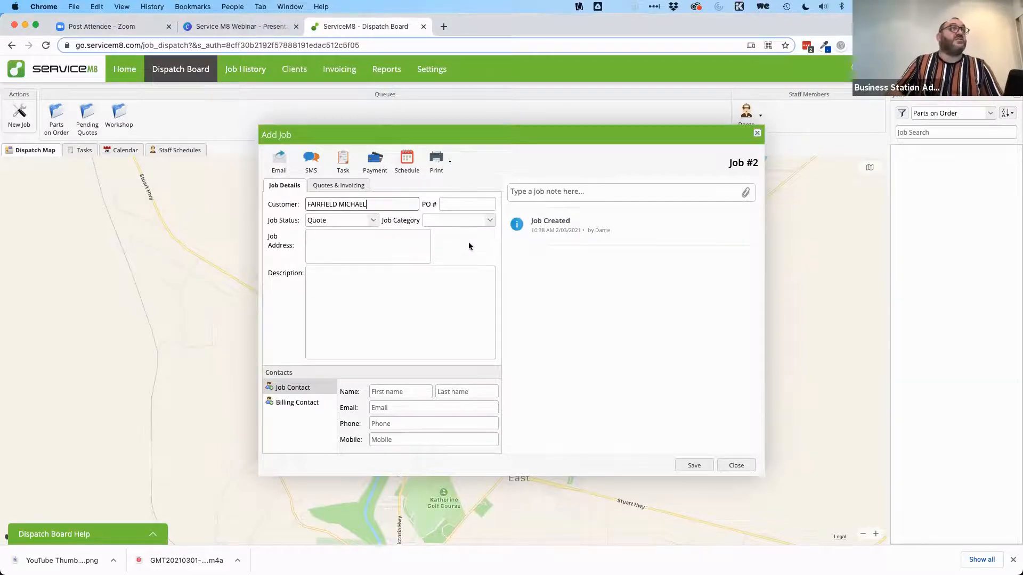
click(372, 221)
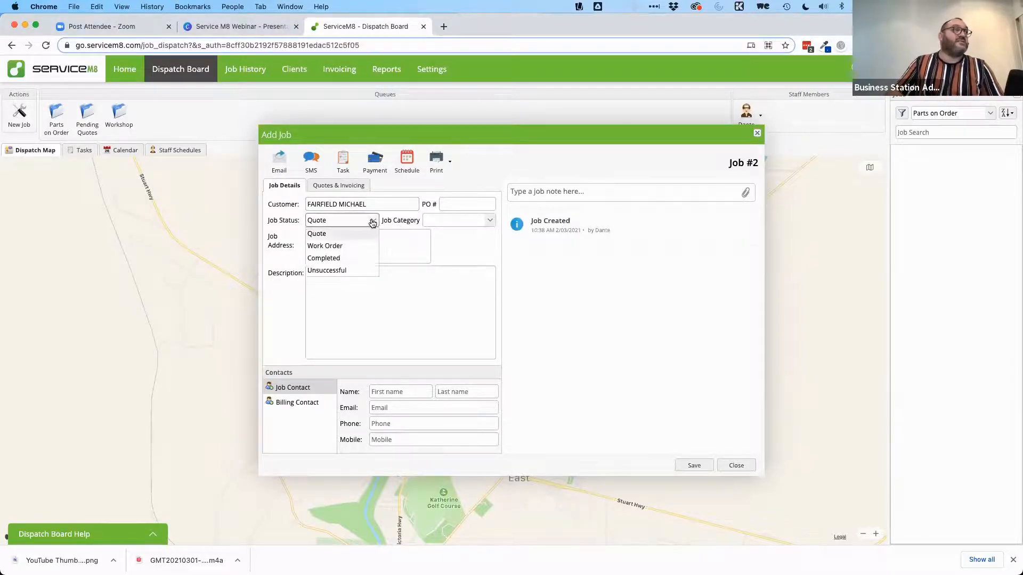
click(358, 235)
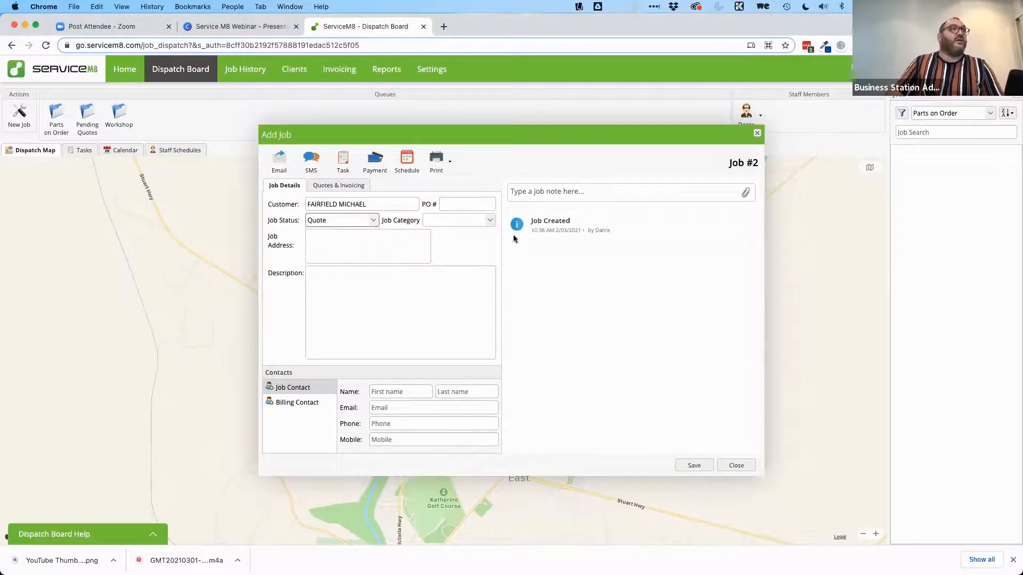
click(489, 221)
click(426, 245)
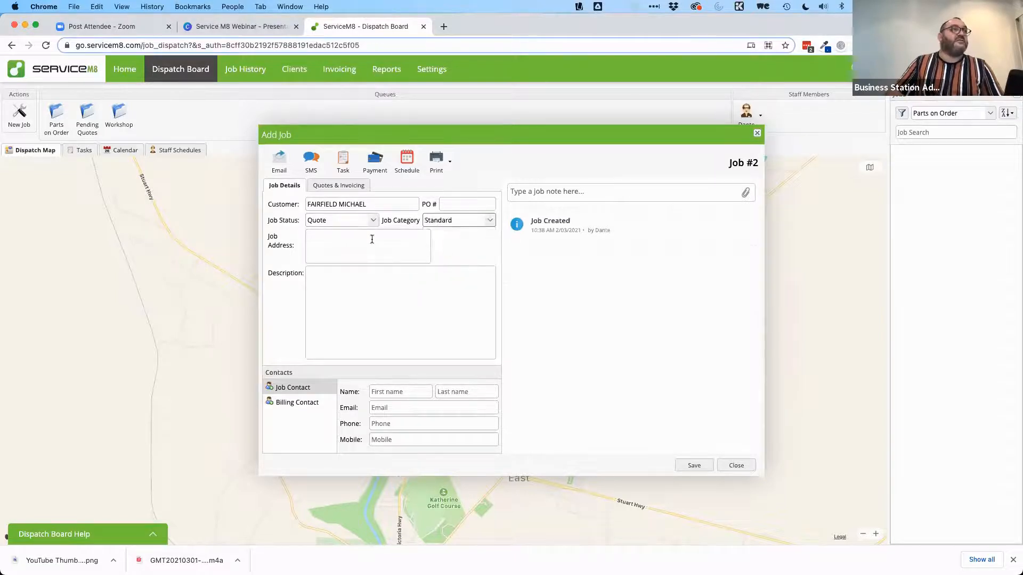
Step: Enter the job address and the description 'Domain and hosting renewal for this client'
click(343, 237)
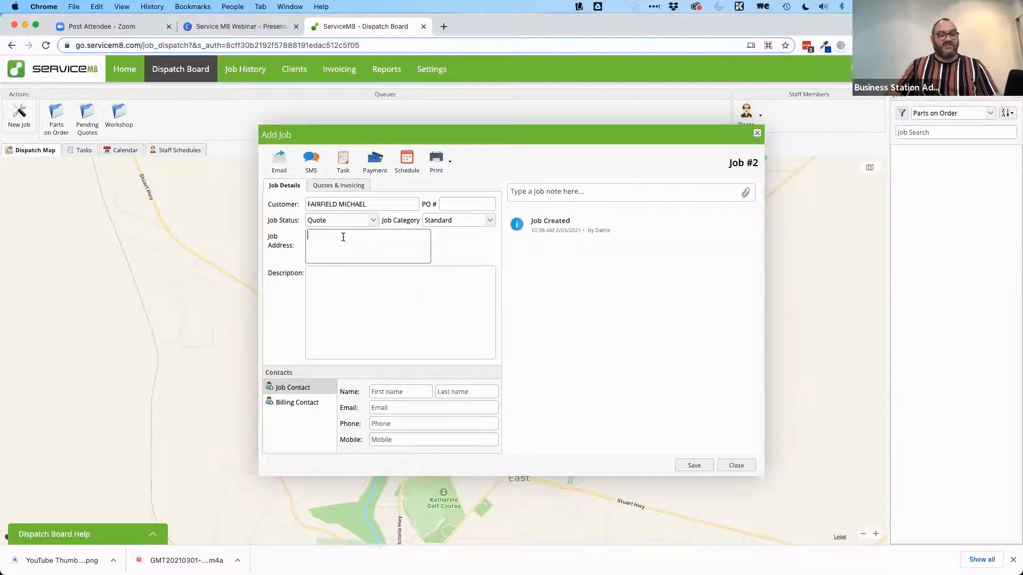
text(Hibiscus Shopoing)
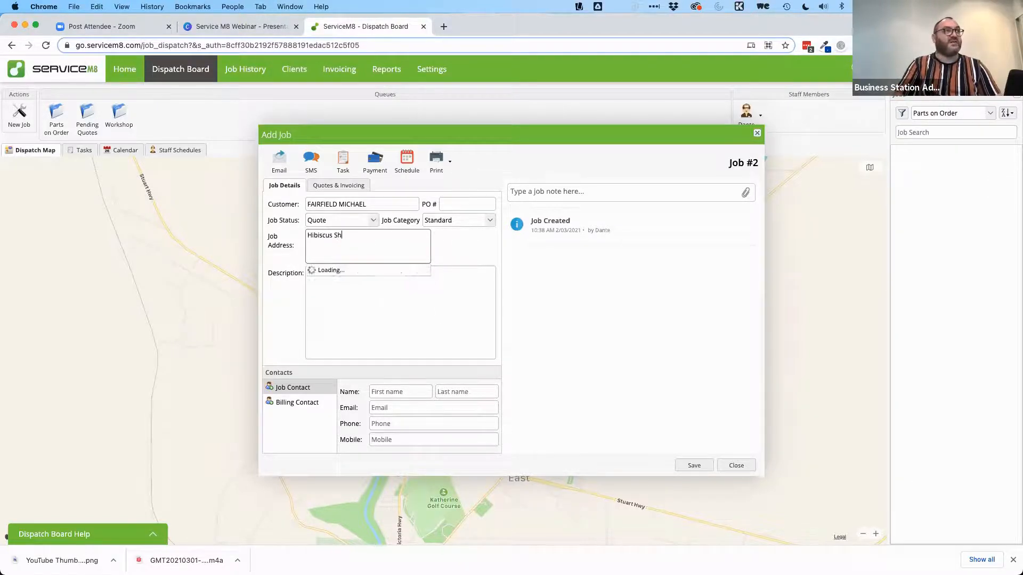
key(BackSpace)
key(BackSpace)
key(BackSpace)
key(BackSpace)
text(ping Centre)
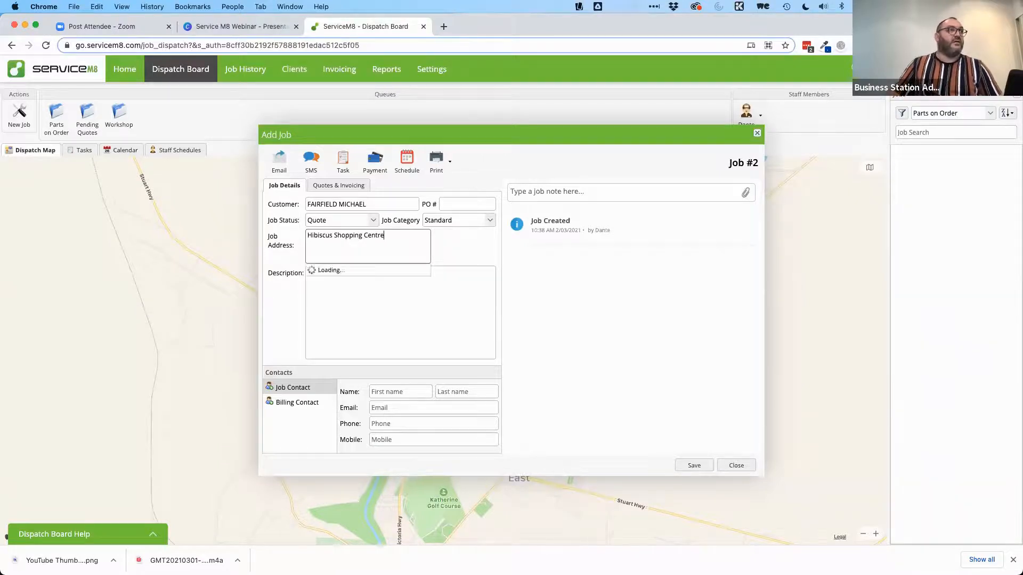
triple_click(324, 235)
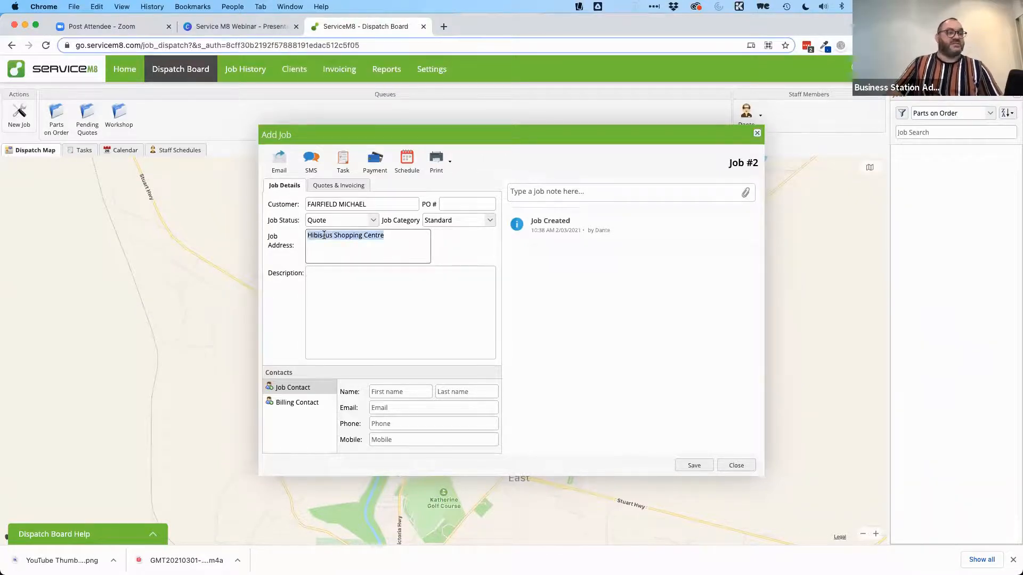
text(Leanyer Drive)
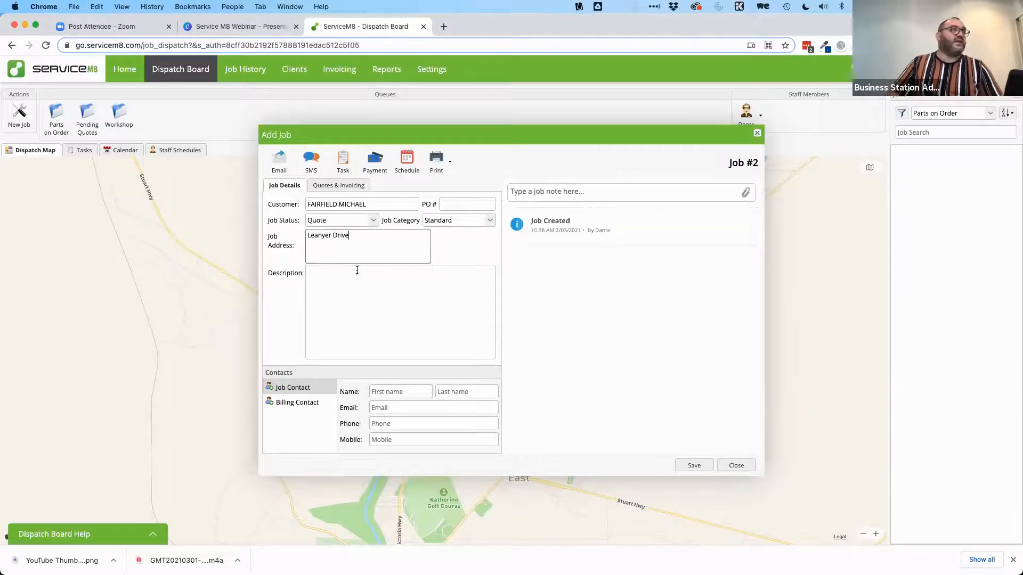
click(324, 274)
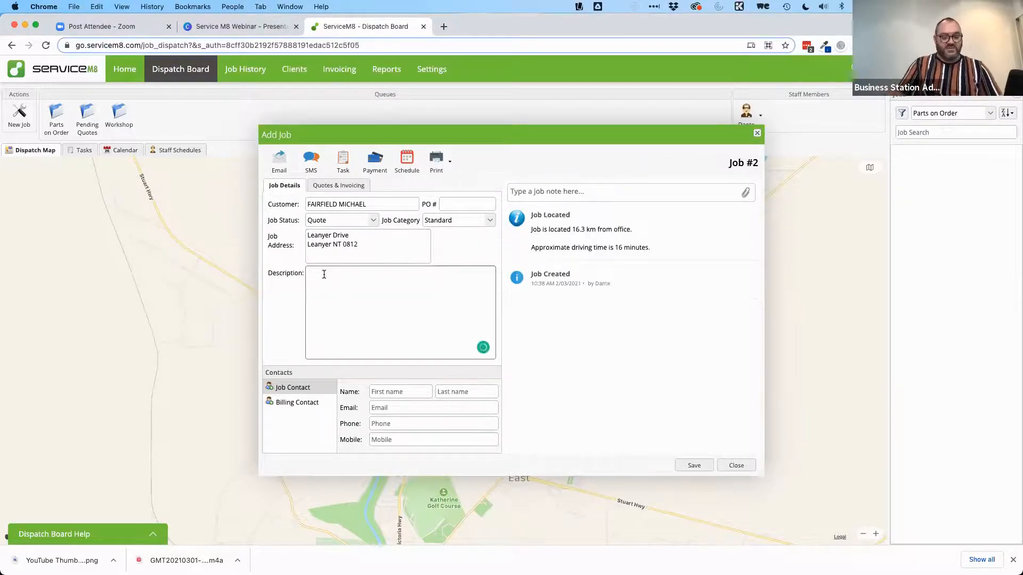
text(Domain and hosting renewal fror thi)
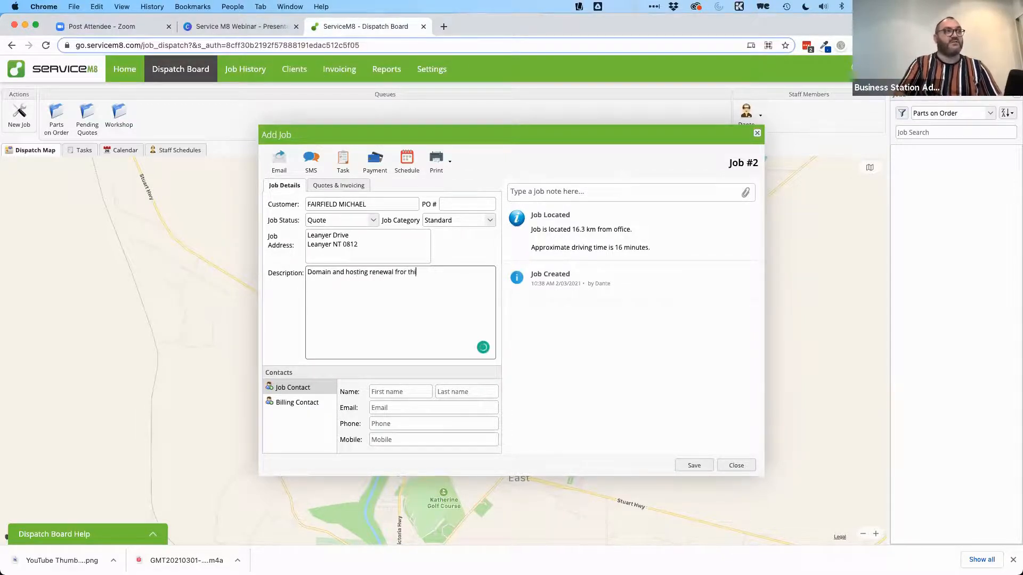
key(BackSpace)
key(BackSpace)
key(BackSpace)
key(BackSpace)
key(BackSpace)
key(BackSpace)
key(BackSpace)
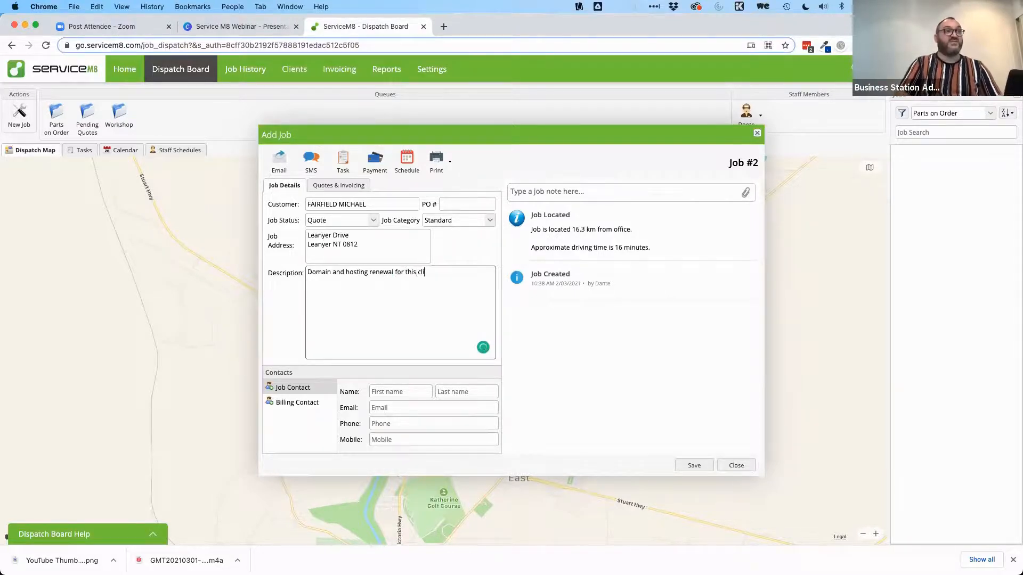
Step: Fill in the job contact's first name, last name and e-mail, then save the job
click(394, 391)
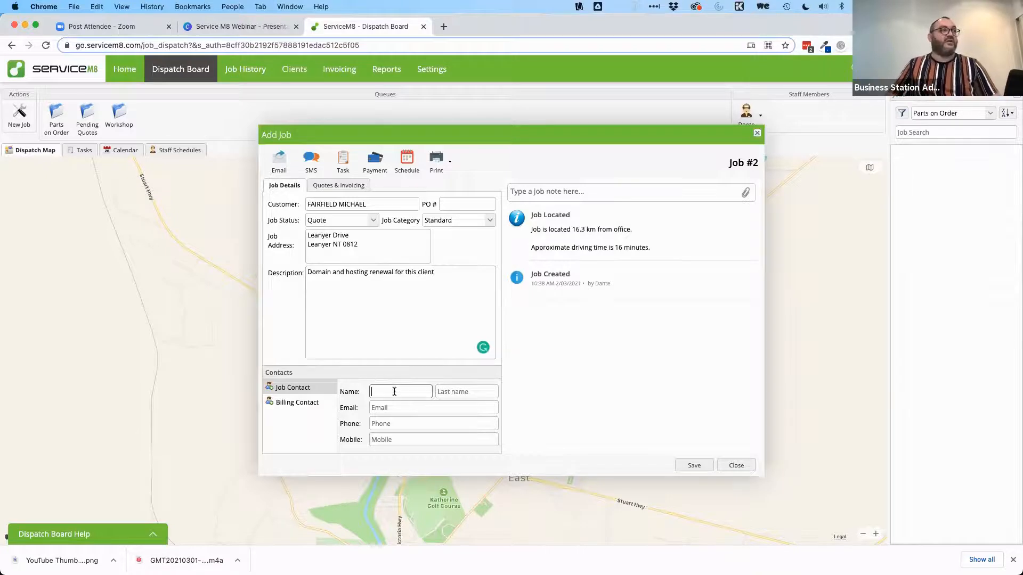
text(michael)
key(BackSpace)
key(BackSpace)
key(BackSpace)
key(BackSpace)
key(BackSpace)
key(BackSpace)
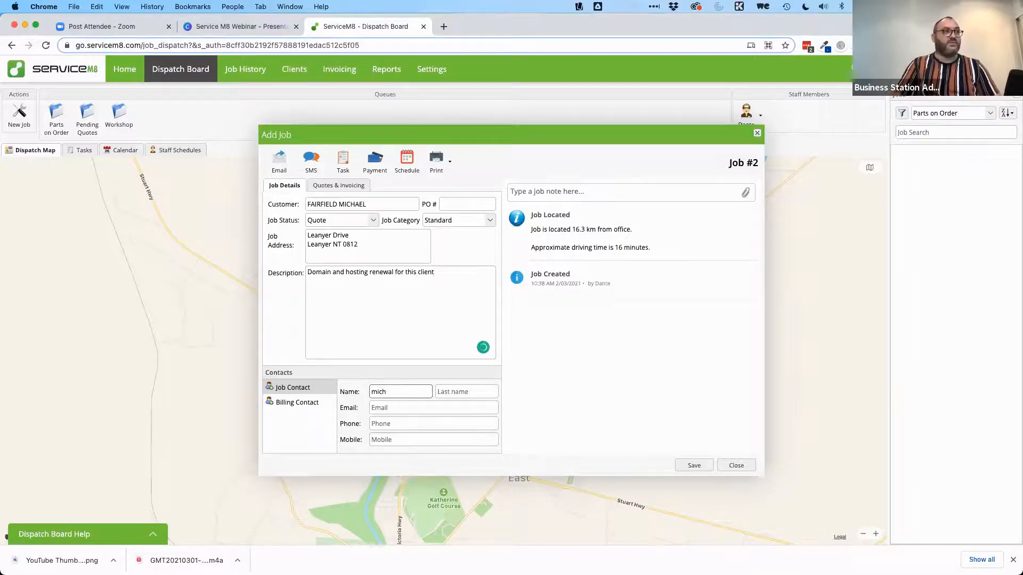
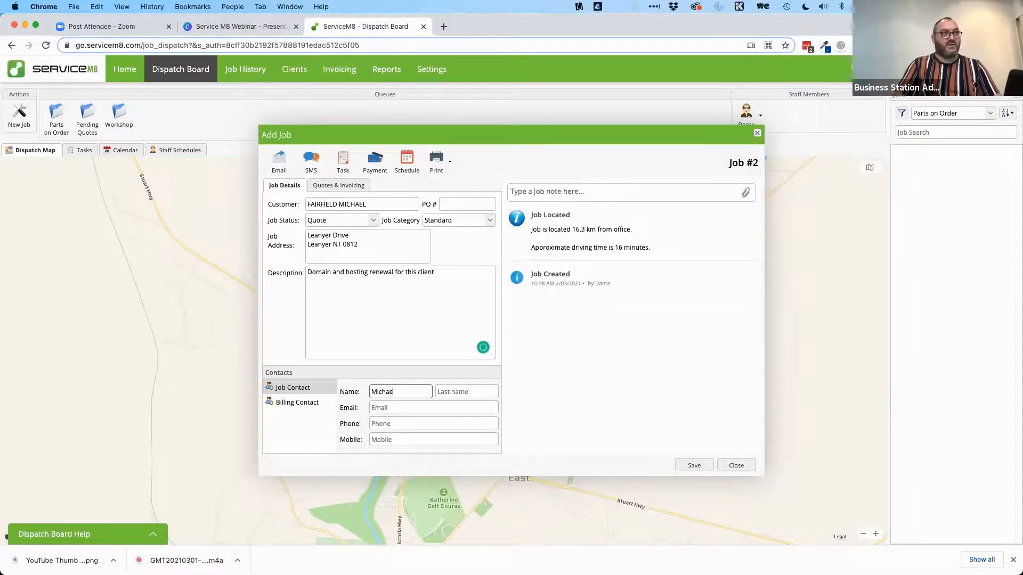
key(Tab)
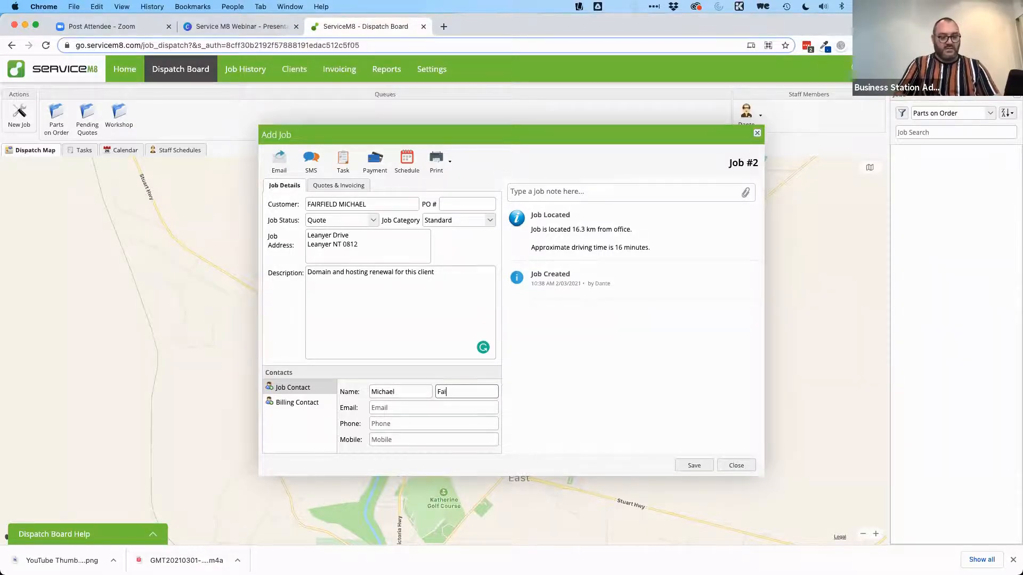
click(392, 408)
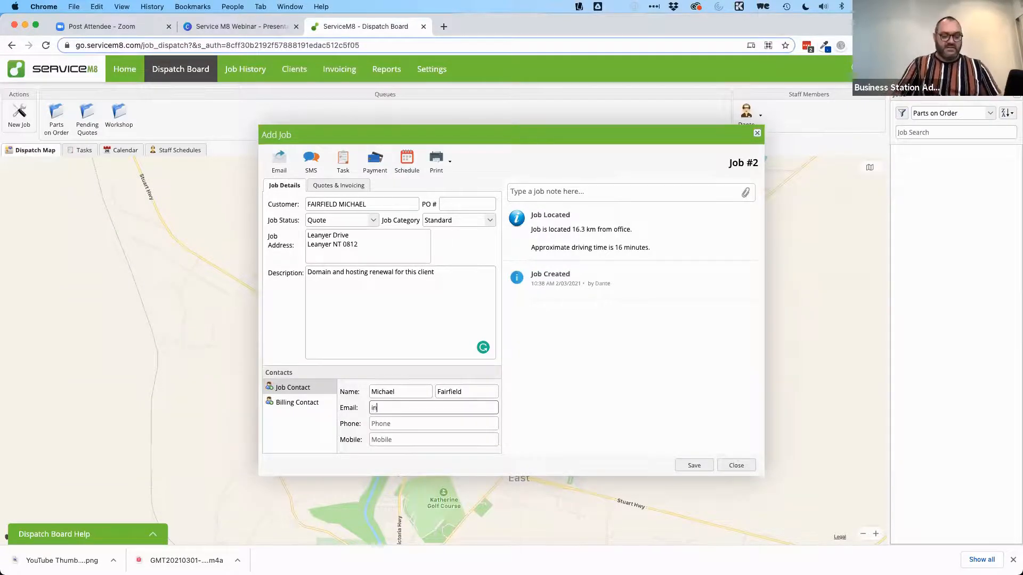
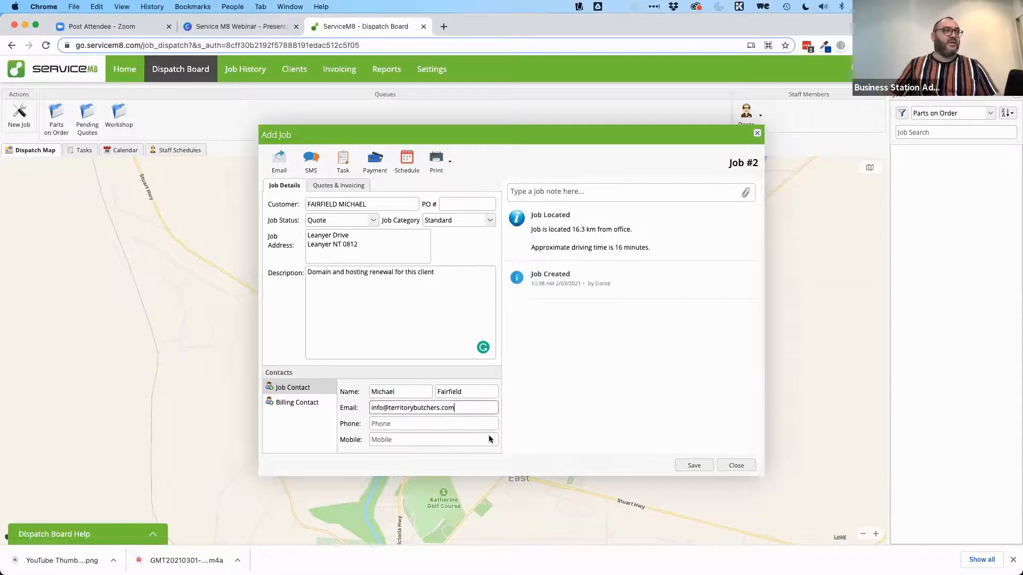
click(605, 409)
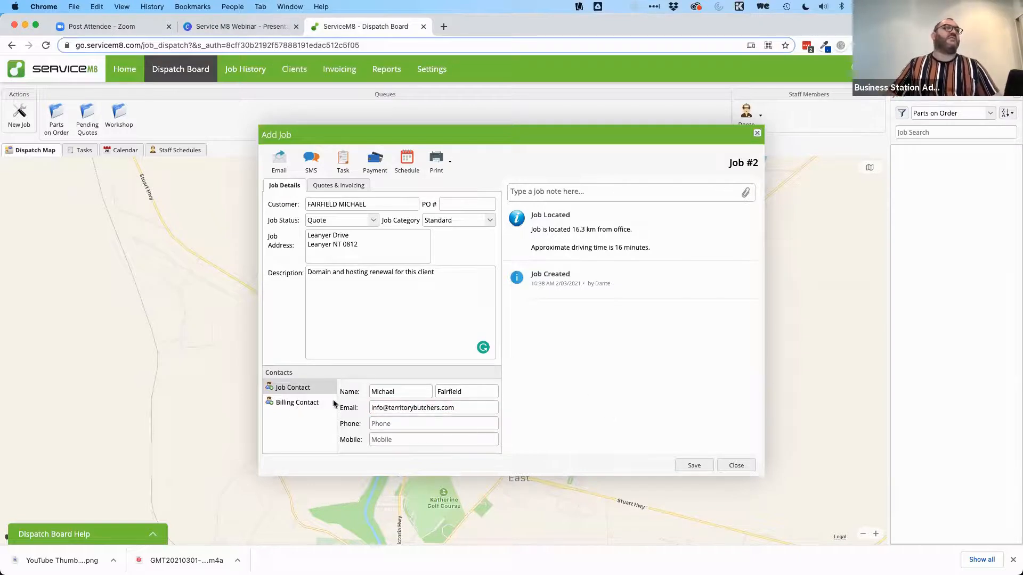
click(699, 465)
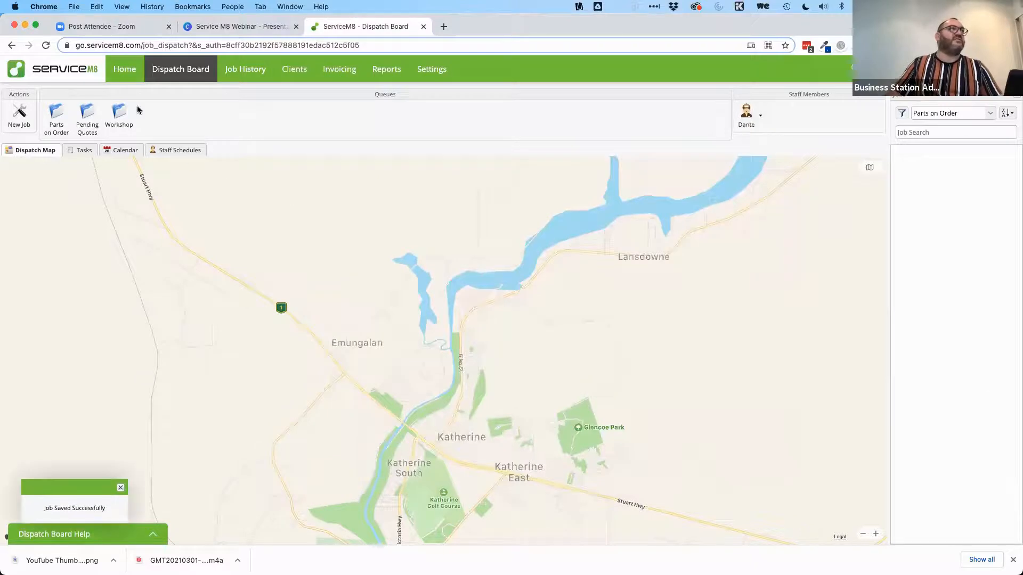
Step: Reopen job #2's quote and add the FastComet Webhosting (12 months) line item
click(238, 69)
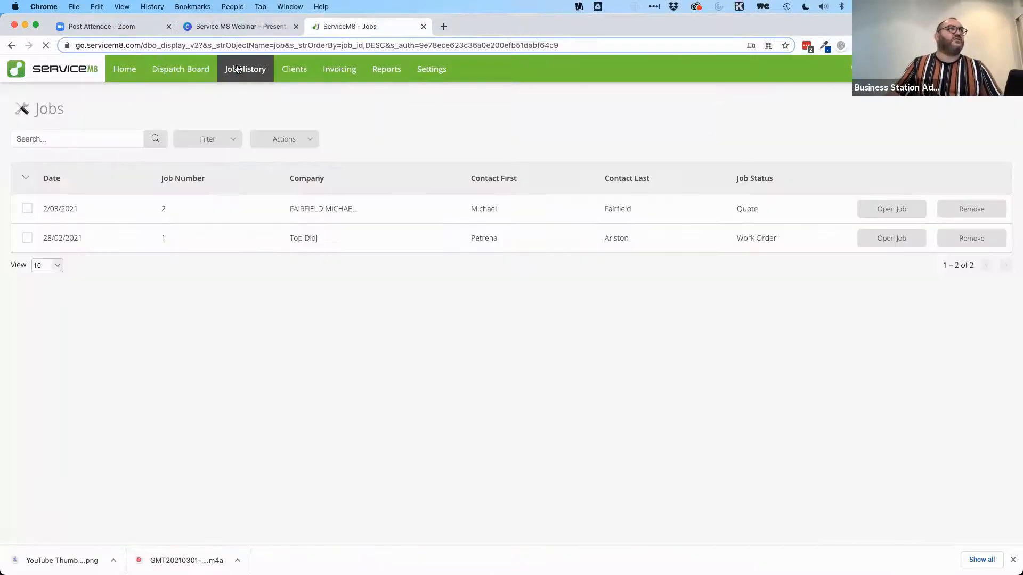
click(865, 210)
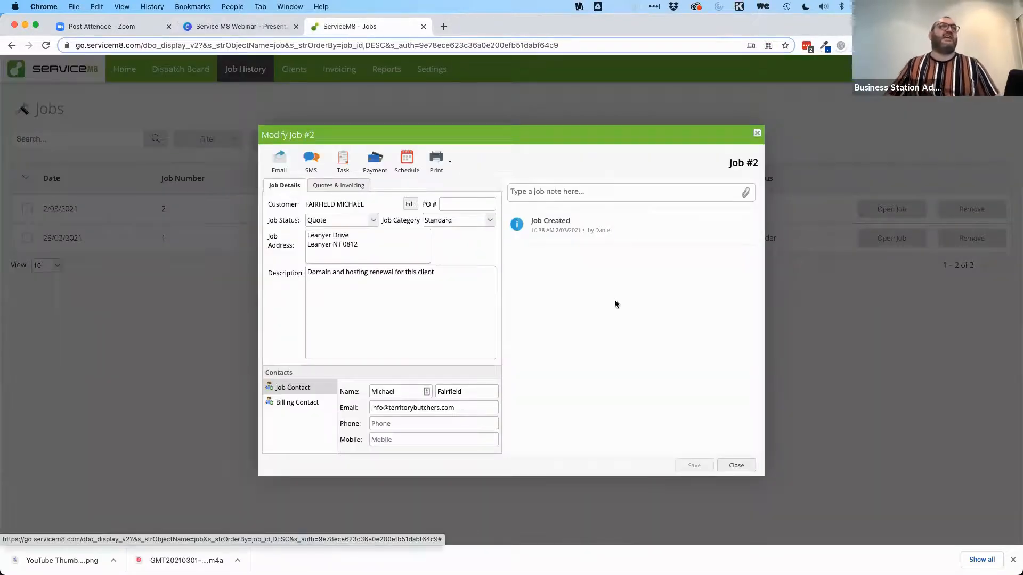
click(326, 186)
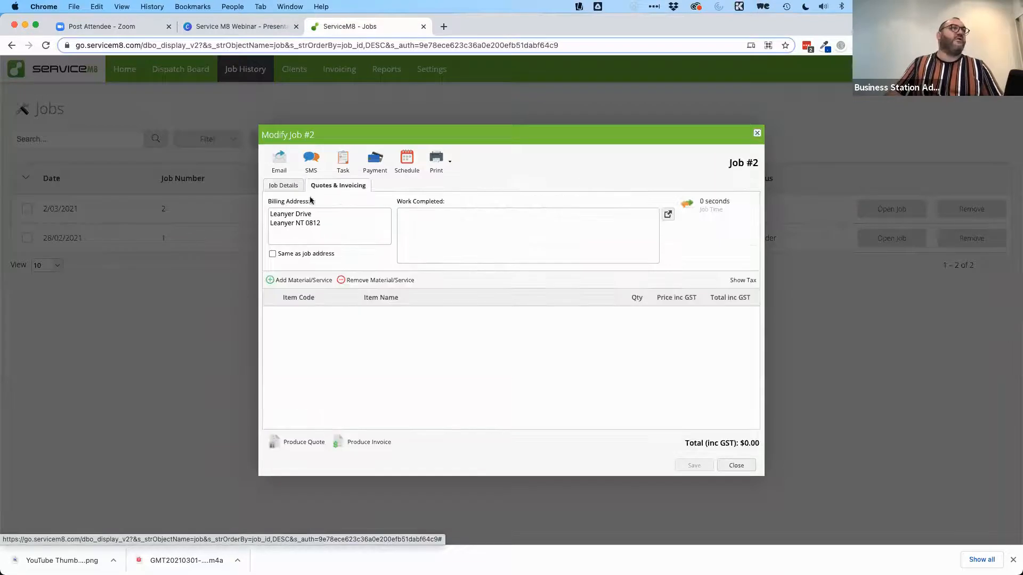
click(295, 281)
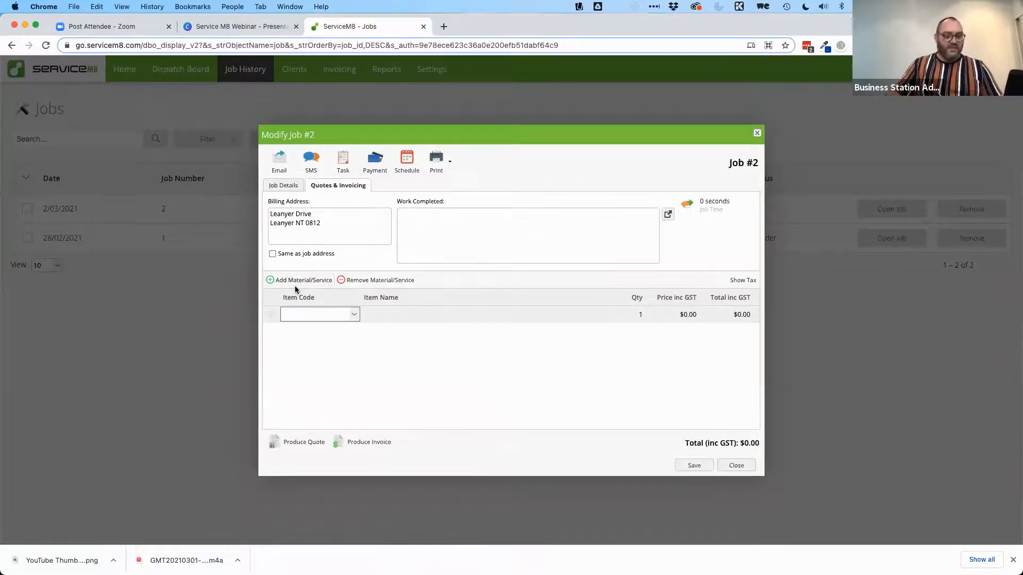
text(web hosting)
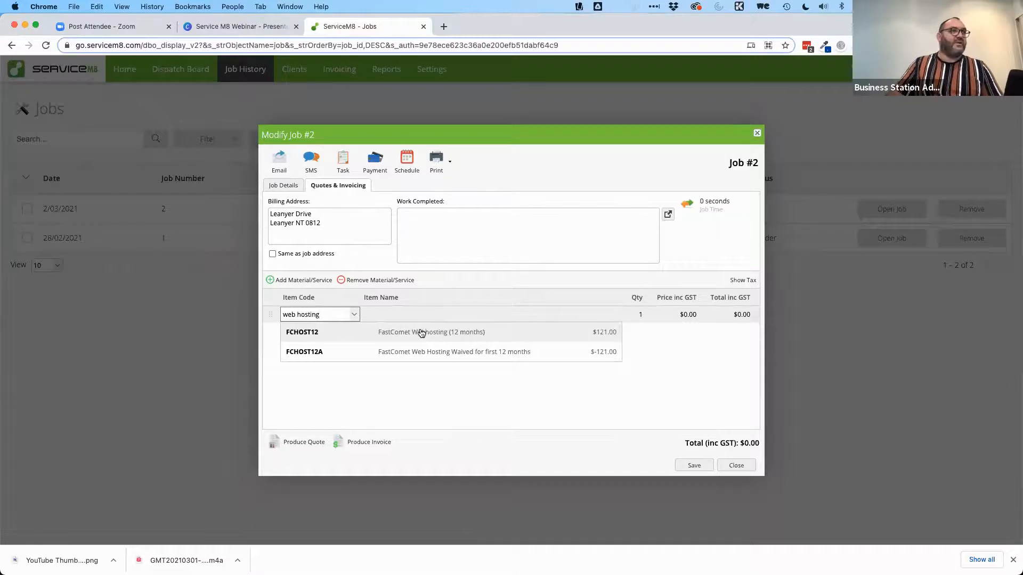
click(399, 333)
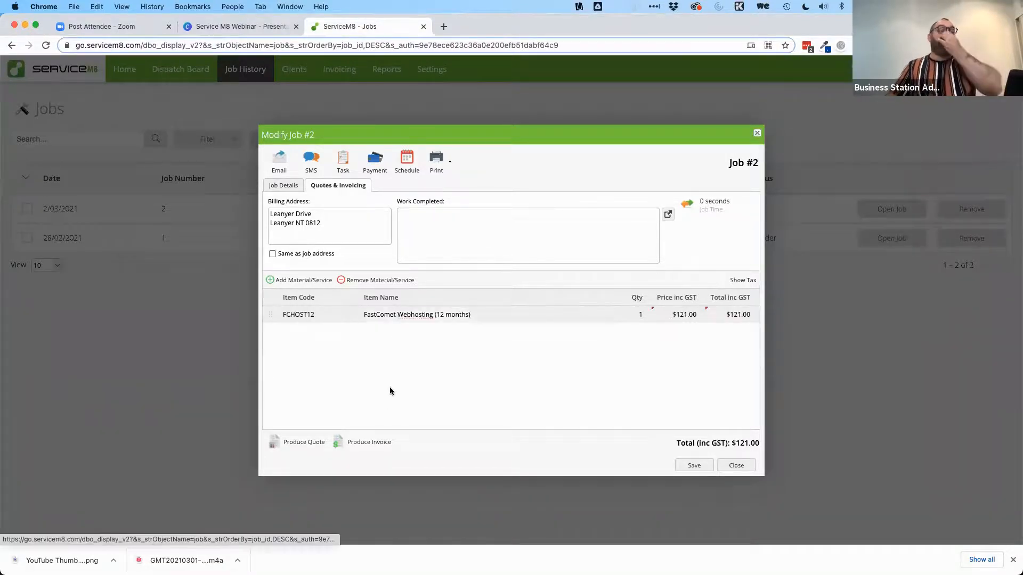
Step: Add a 12-month domain name line item at quantity 1 and $50.00, totalling $171.00
click(289, 281)
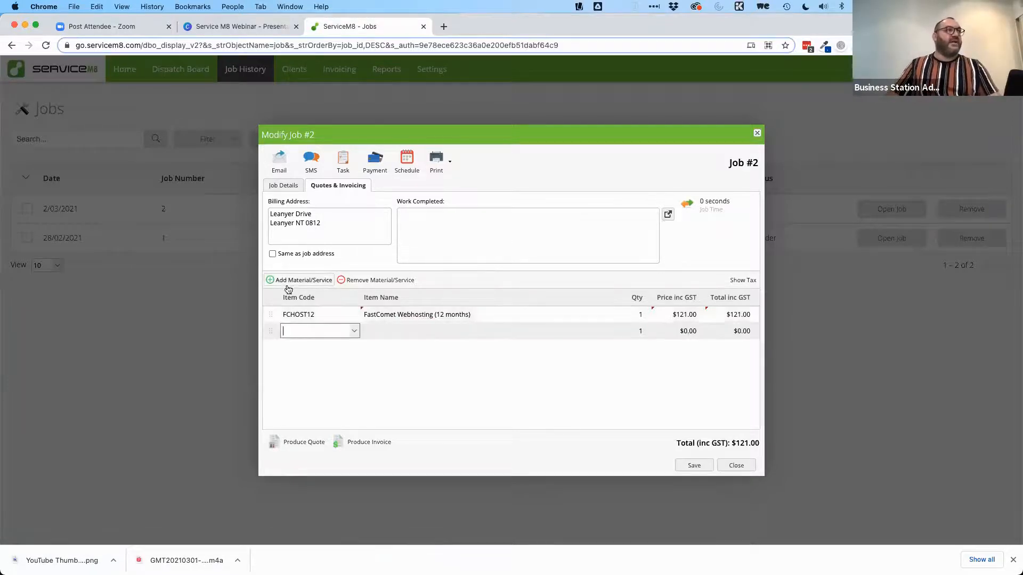
text(domain)
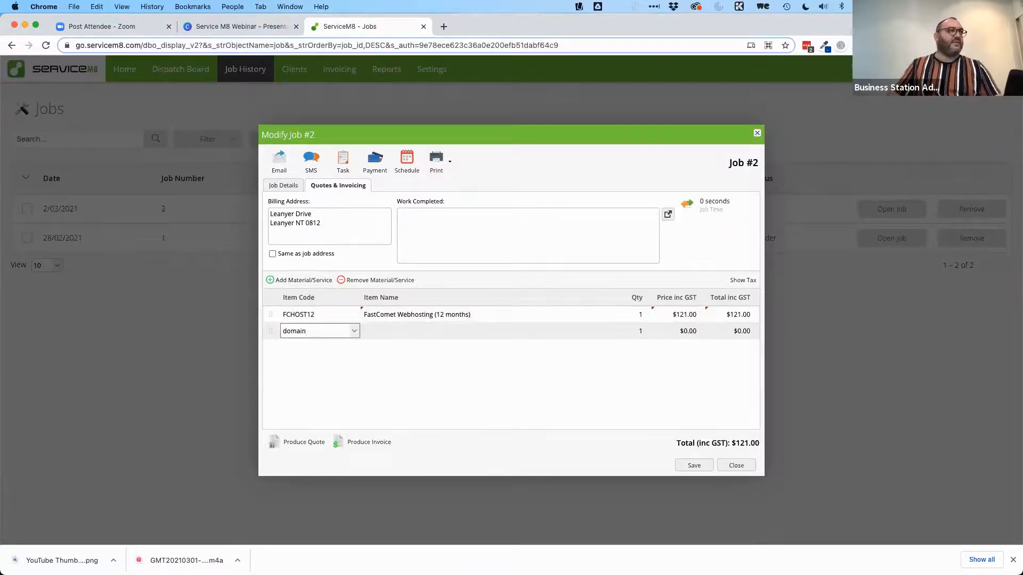
double_click(323, 327)
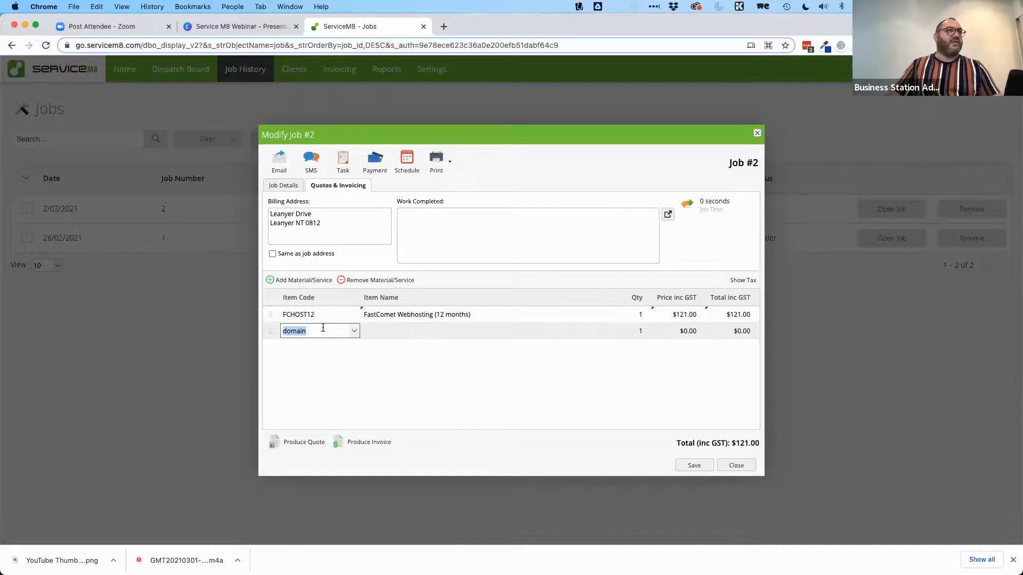
text(Domain Name)
key(BackSpace)
key(BackSpace)
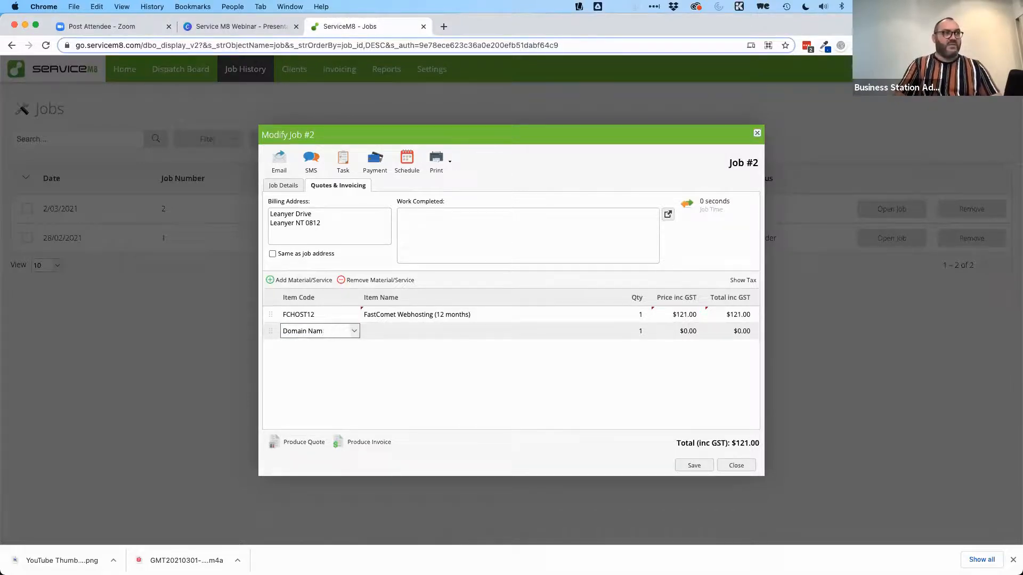
text(12 months)
key(Tab)
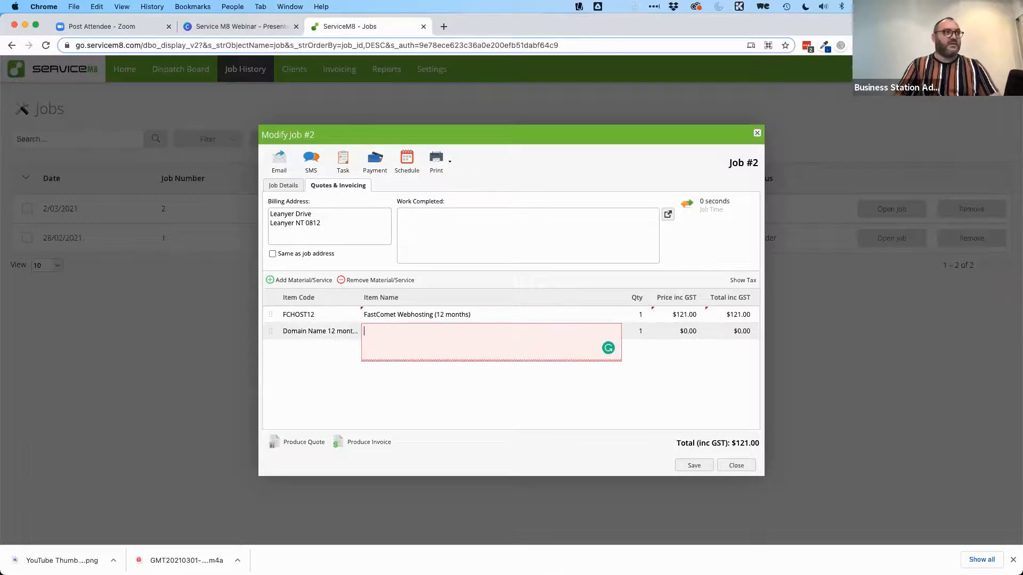
text(Domain name booked wi)
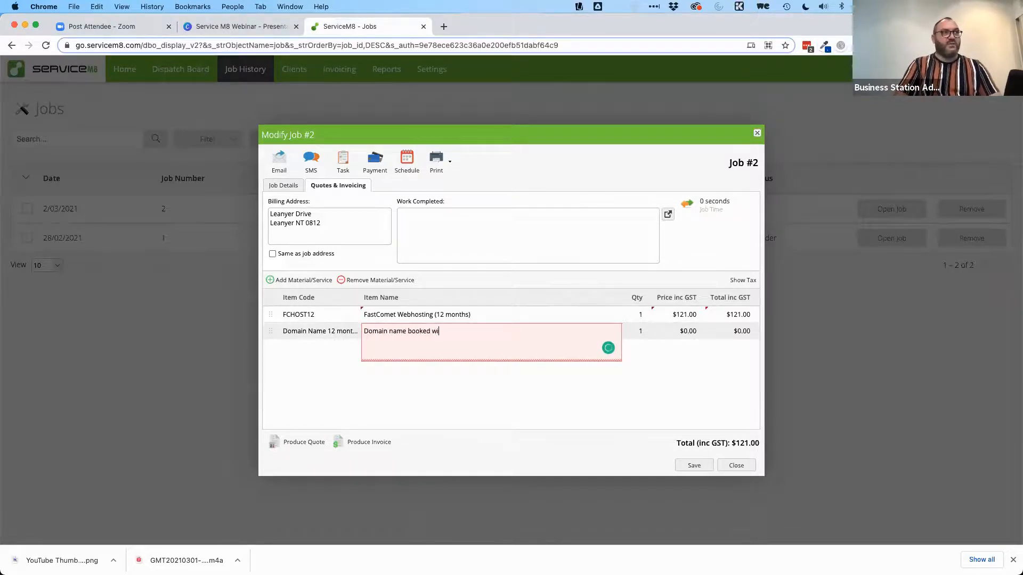
text(th Crazy domain)
key(BackSpace)
key(BackSpace)
key(BackSpace)
key(BackSpace)
text(Domains for 12)
text( moinr)
text(ths)
key(Tab)
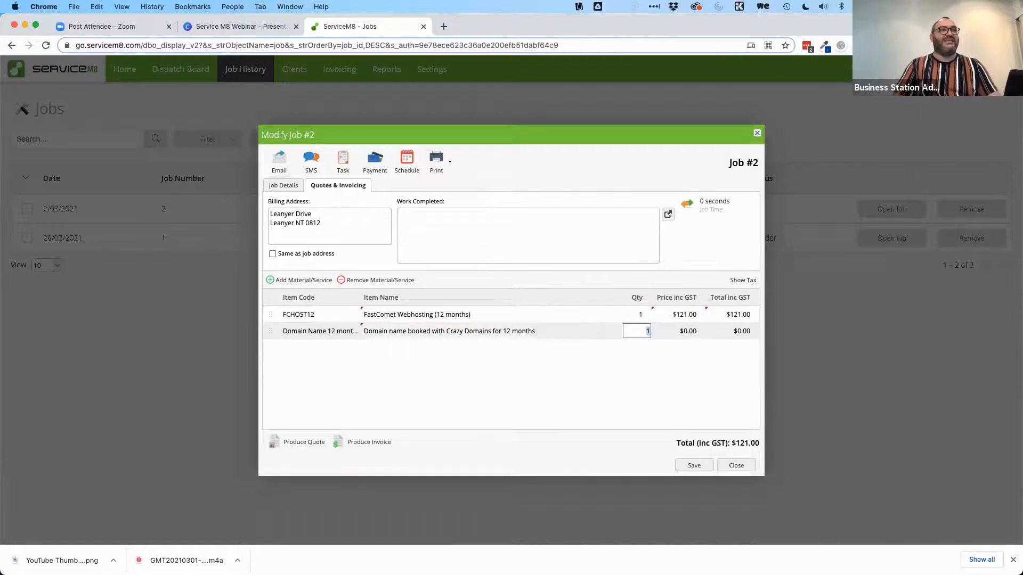
key(Tab)
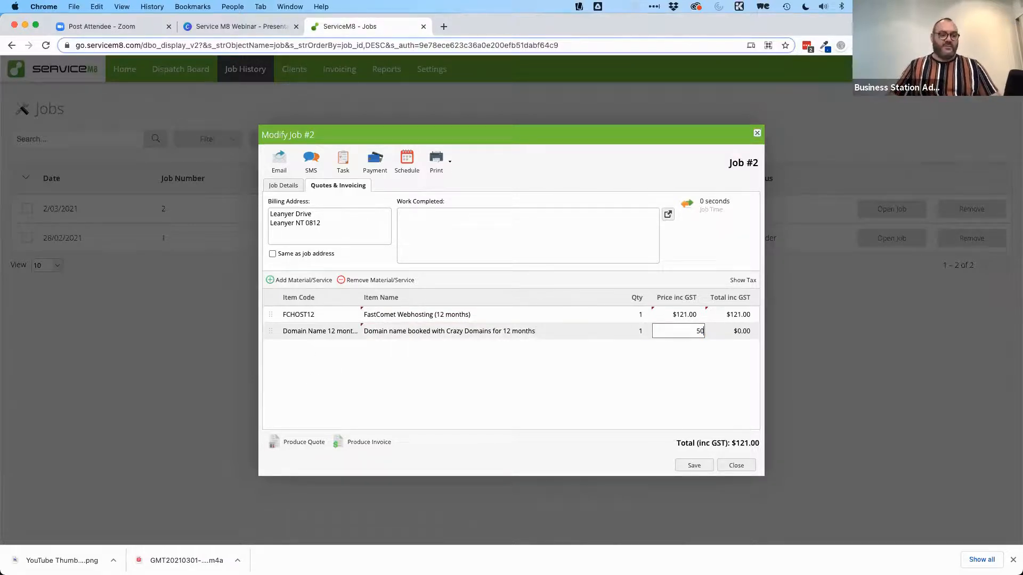
key(Tab)
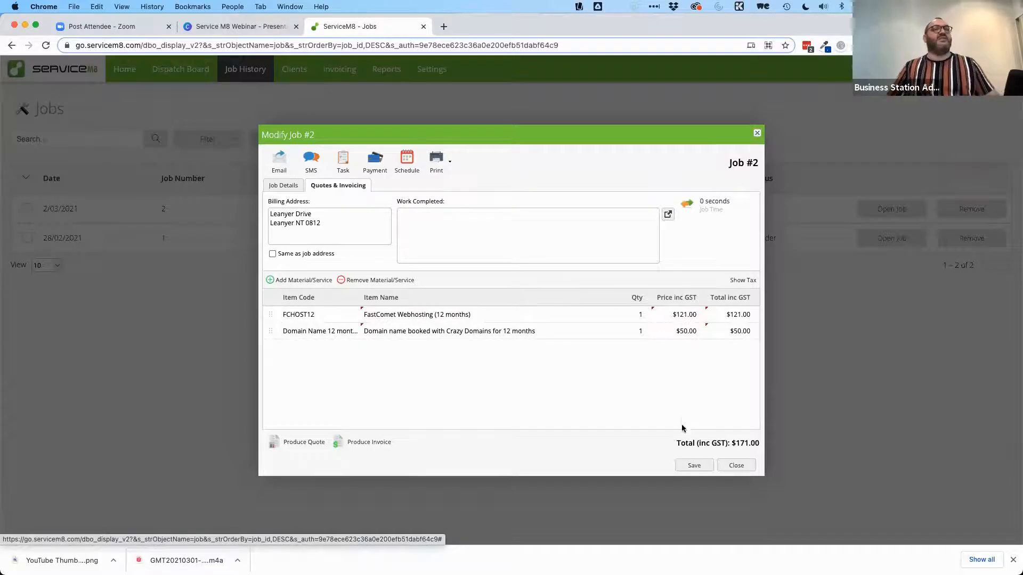
click(337, 158)
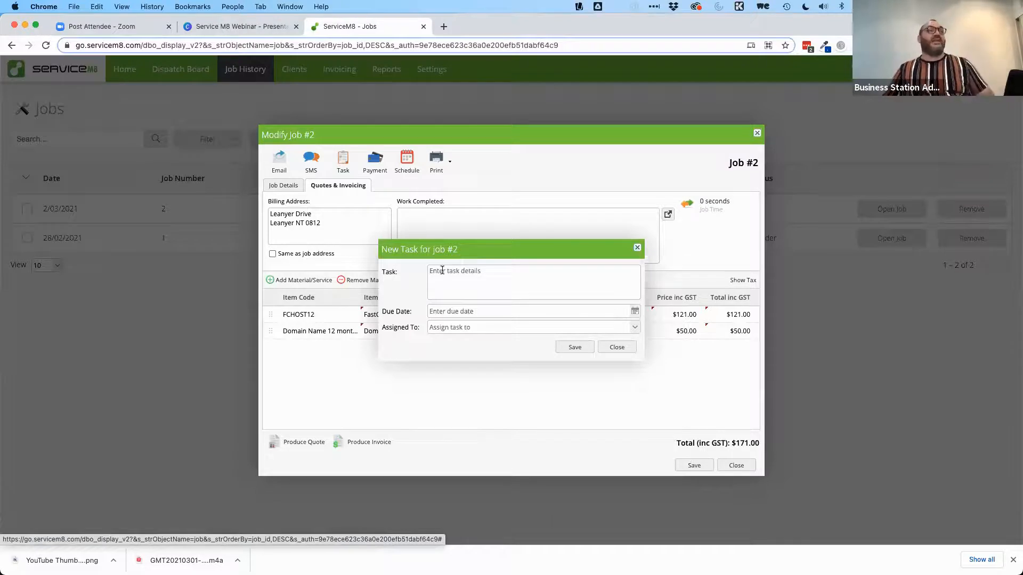
Step: Save a 'Send invoice' task due 2 March 2021, assigned to the staff member
click(453, 271)
text(Send invoice)
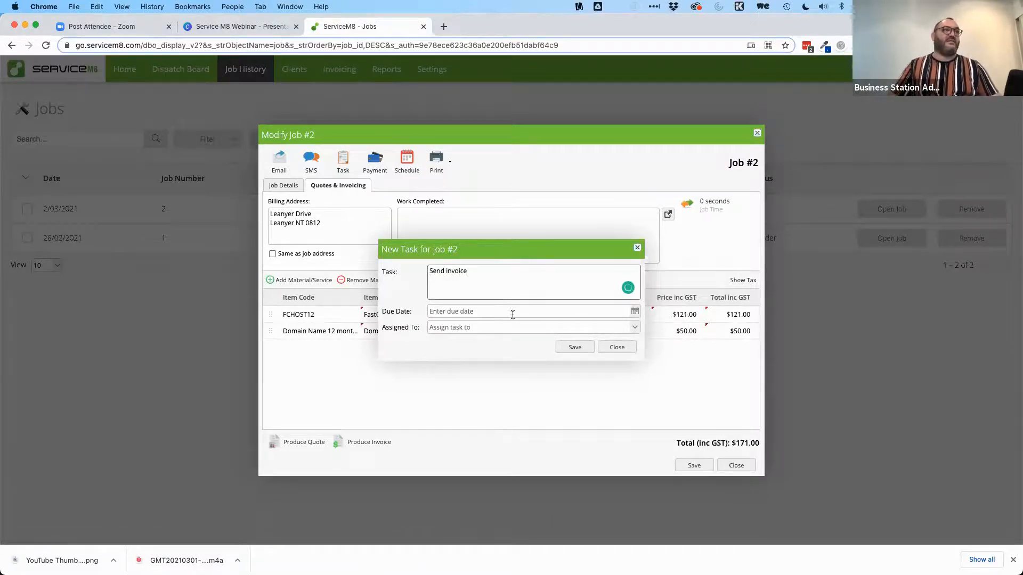
click(634, 312)
click(462, 350)
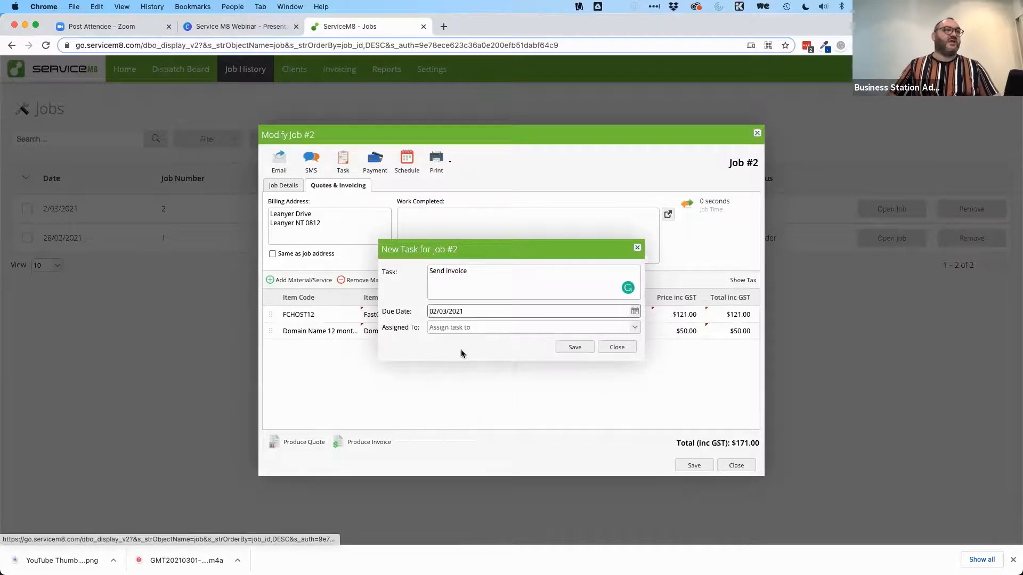
click(637, 328)
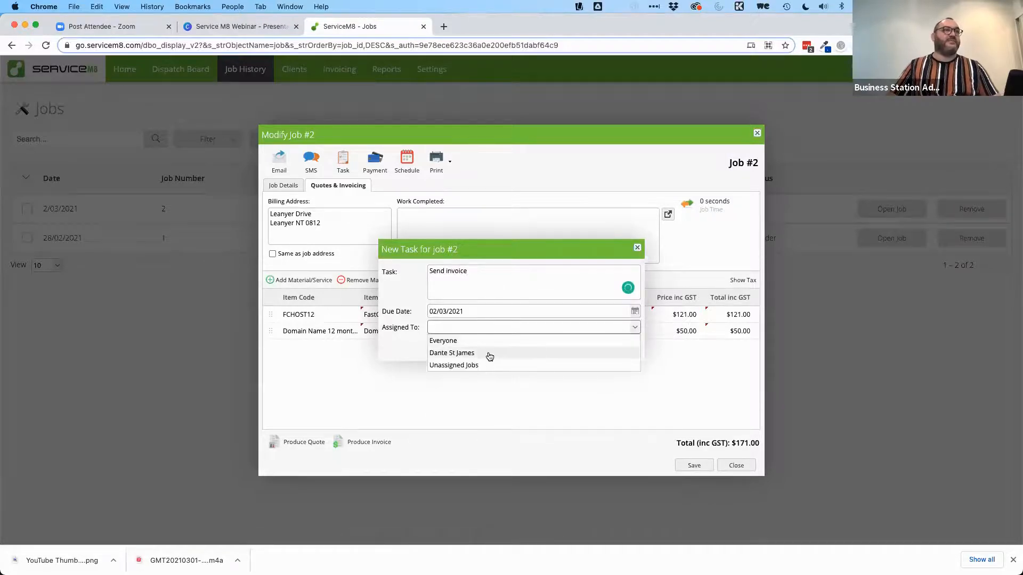
click(486, 354)
click(575, 347)
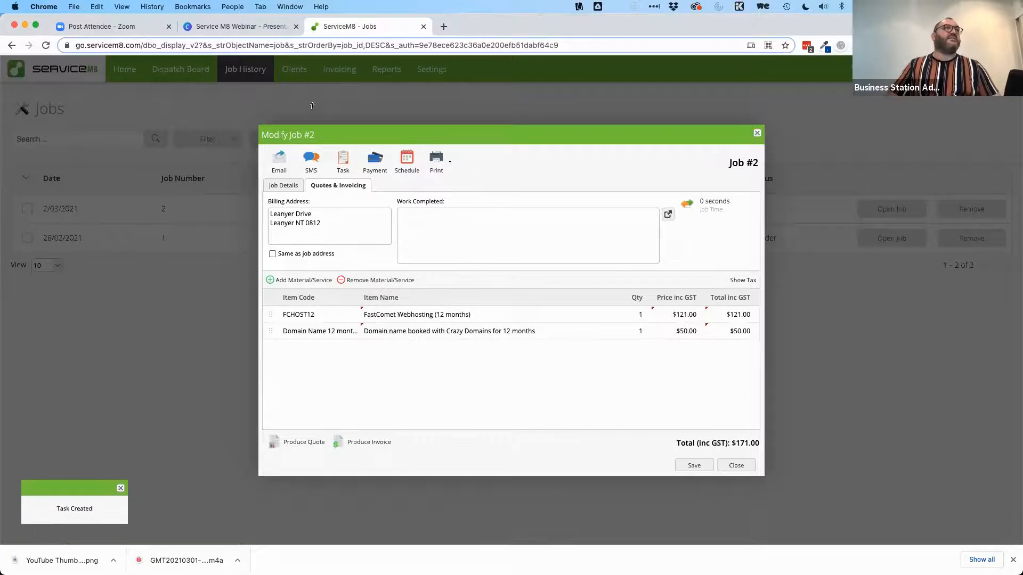
Step: Add a 'Follow up this invoice being paid' task due 9 March 2021, assigned to staff
click(343, 160)
click(481, 264)
text(Follow up)
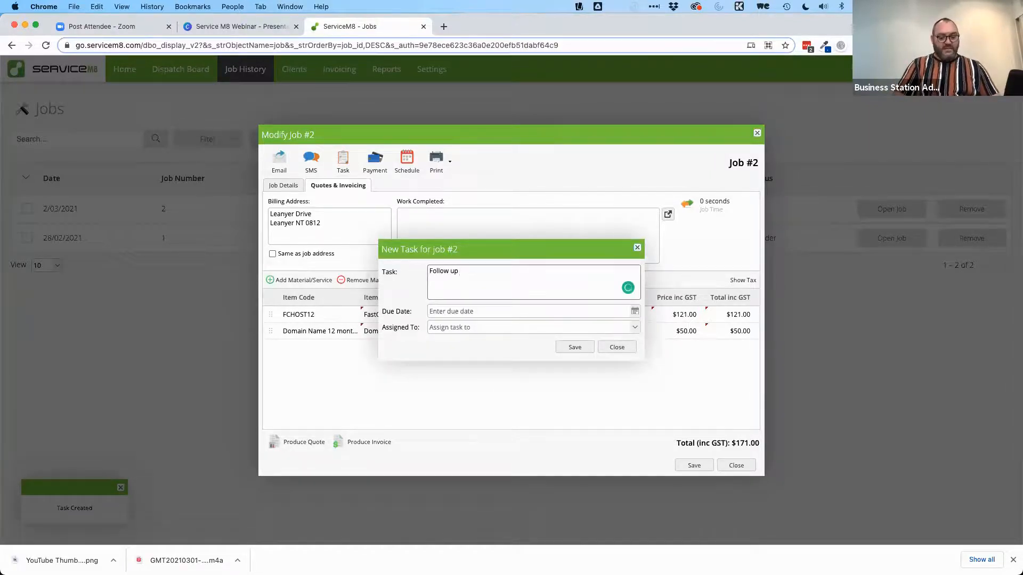
text( this)
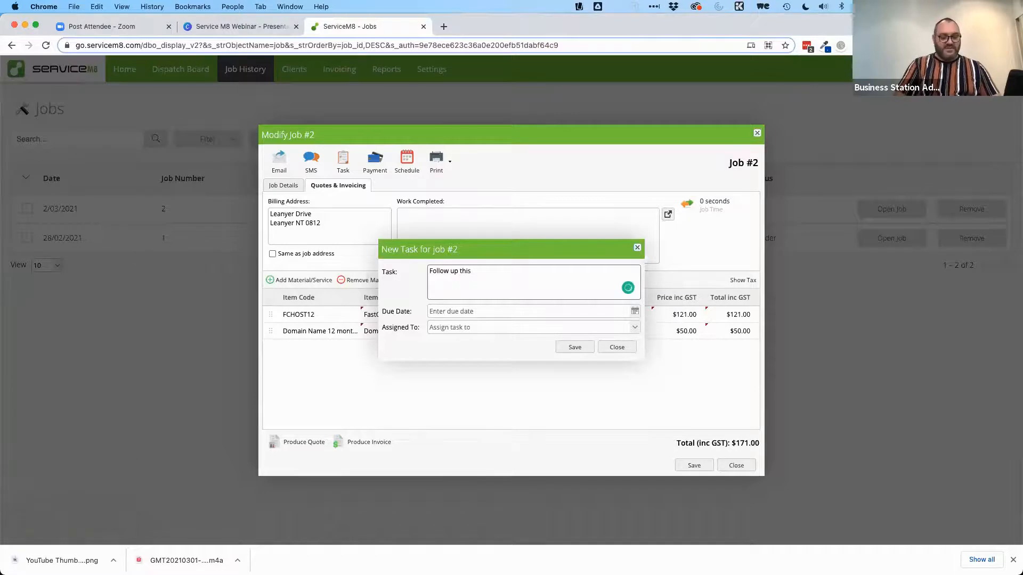
text( invoice bieng p)
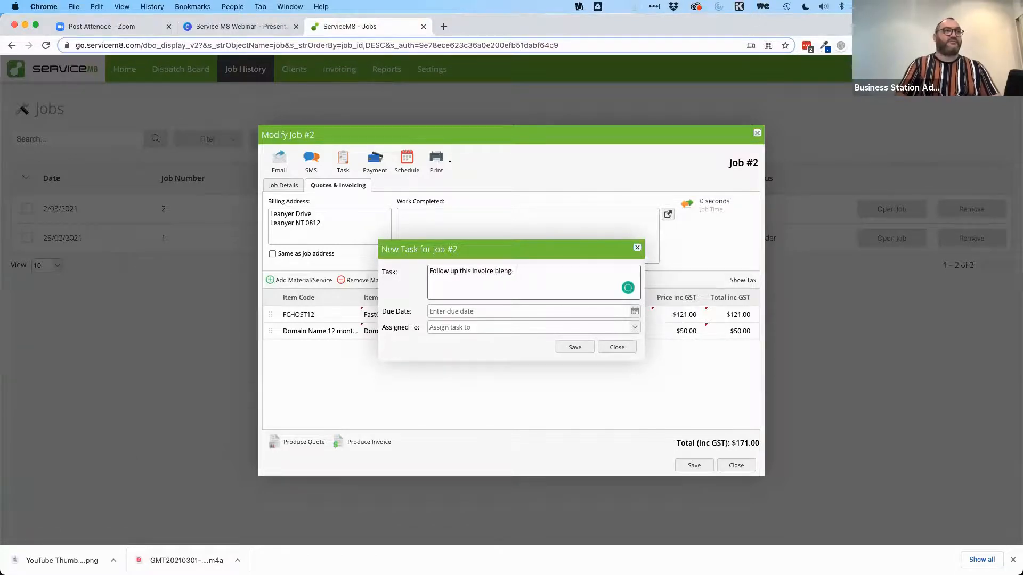
key(BackSpace)
key(BackSpace)
text(eing paid)
key(Tab)
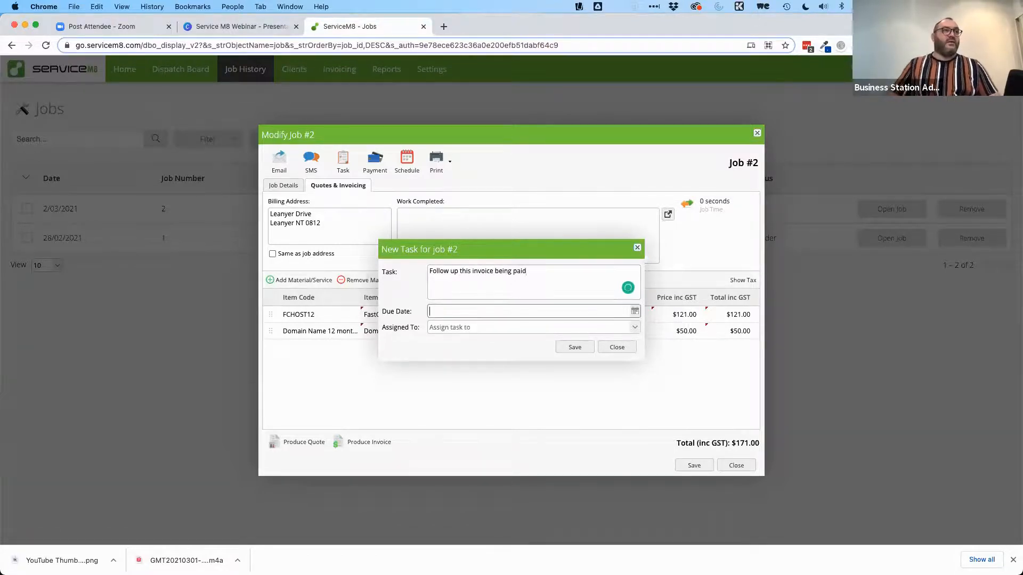
click(634, 313)
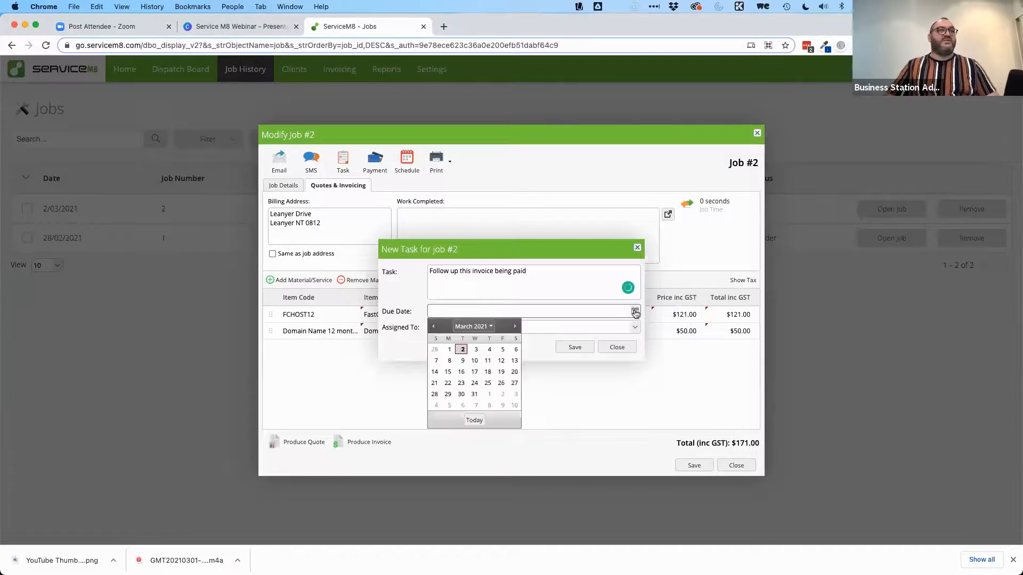
click(461, 365)
click(634, 327)
click(471, 354)
click(575, 347)
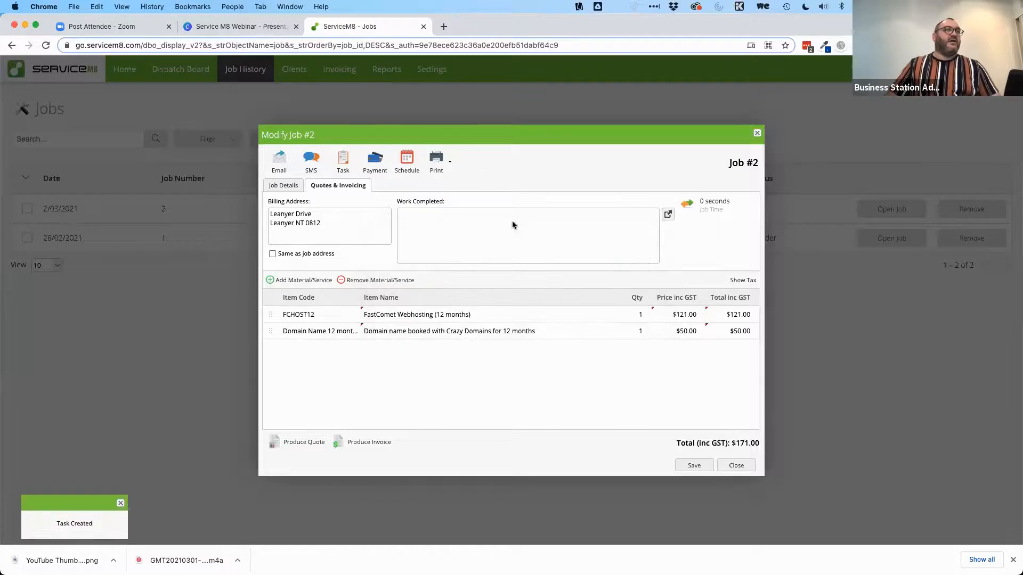
Step: Add a 'Confirm website and domain are fine' task due 16 March 2021, then view payments
click(343, 159)
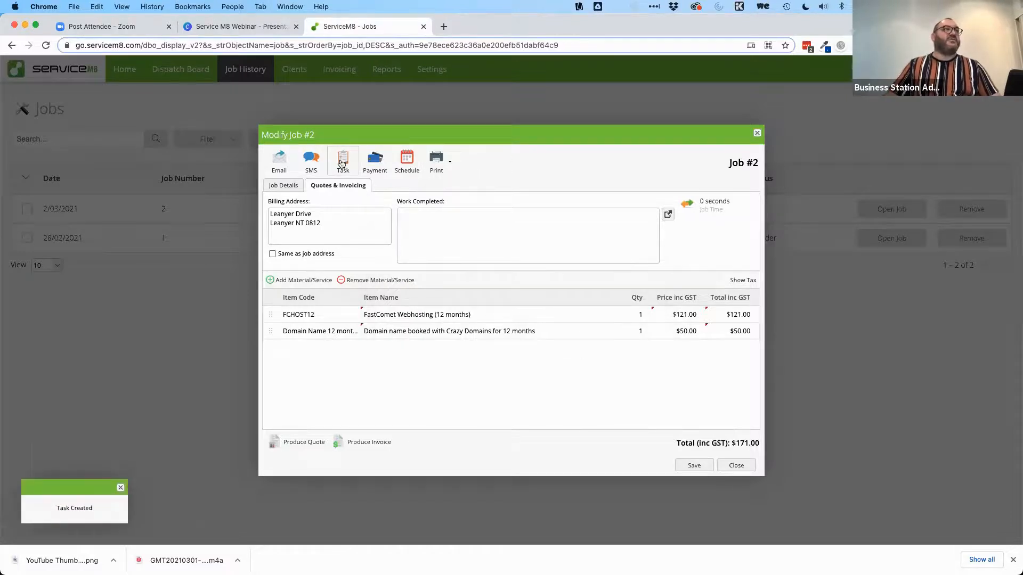
click(532, 283)
text(Con)
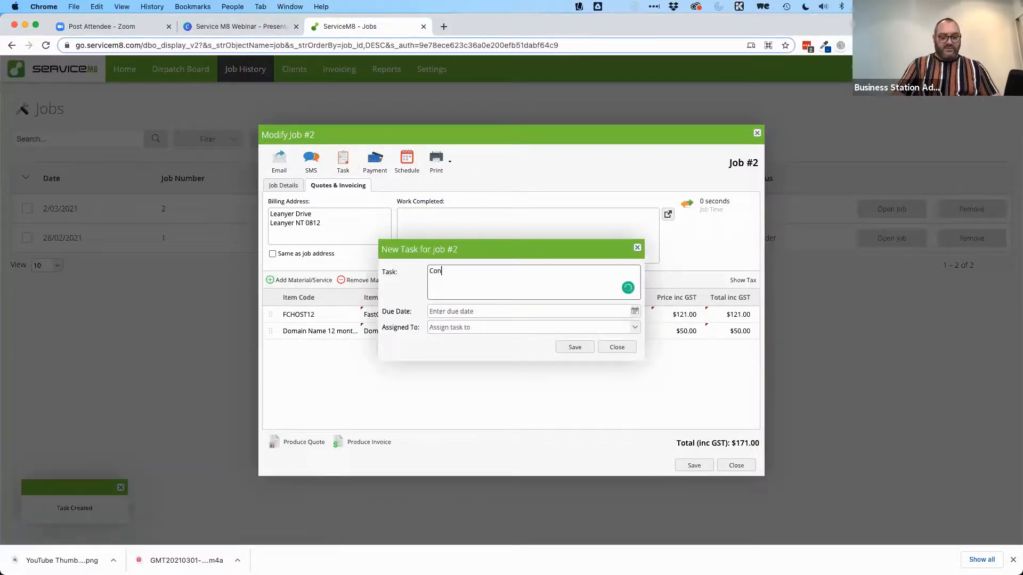
text(firm website and domain are fine)
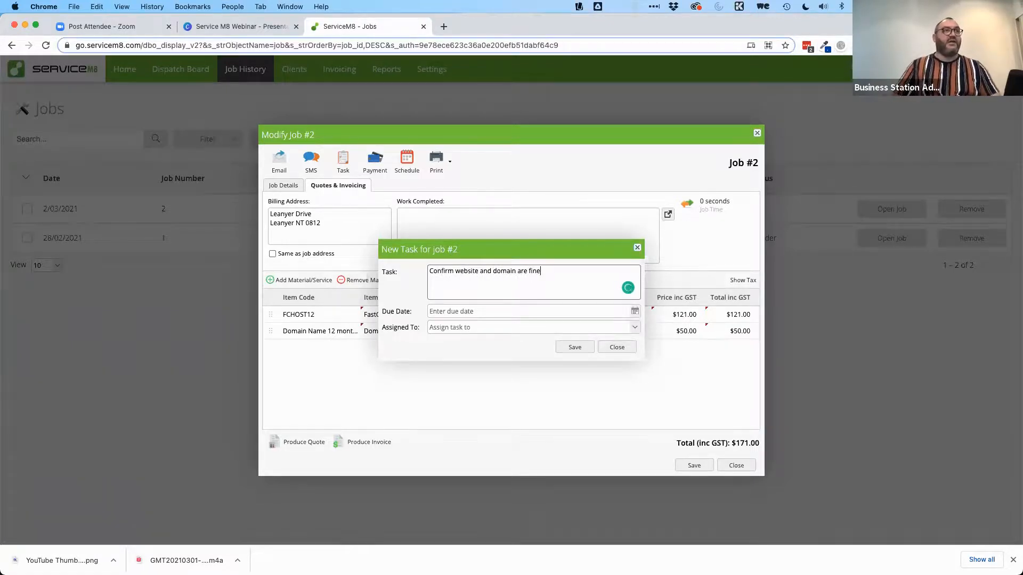
click(635, 312)
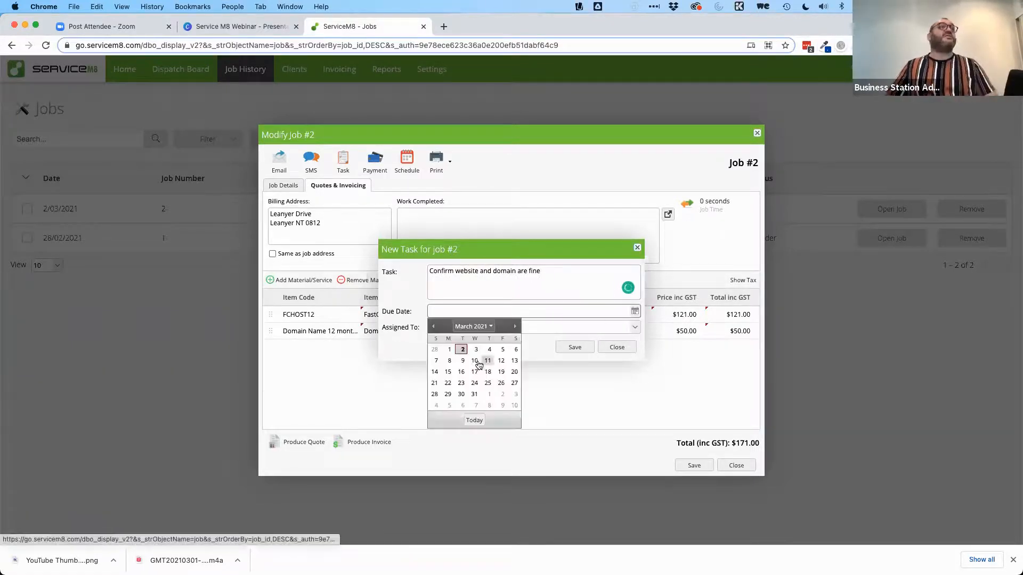
click(461, 371)
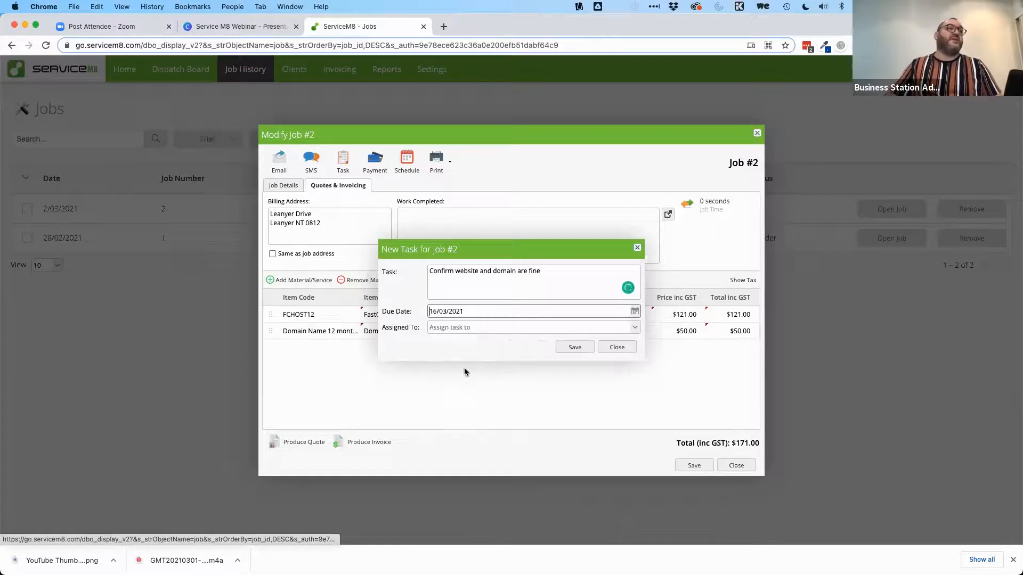
click(639, 329)
click(496, 353)
click(573, 348)
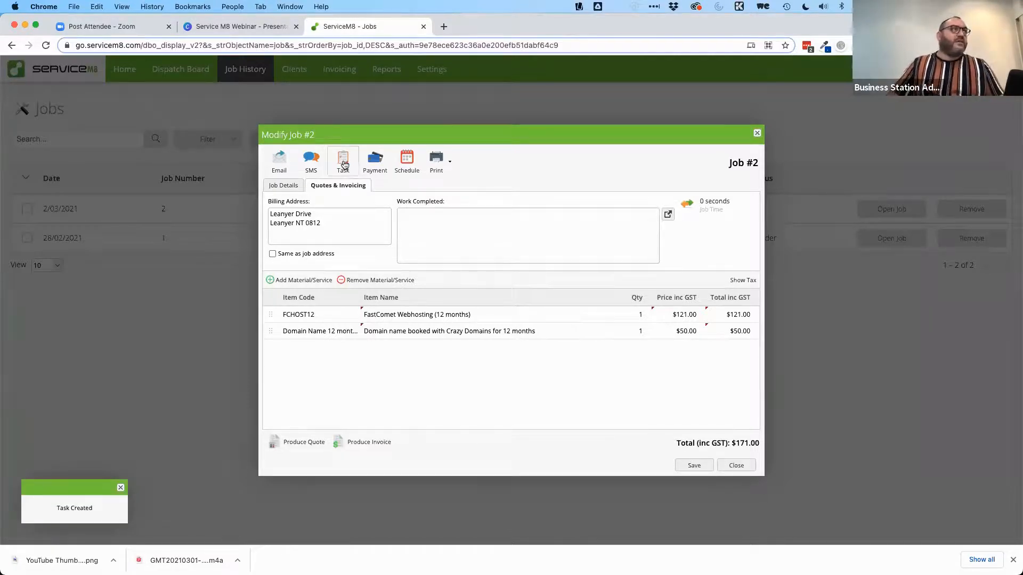
click(375, 162)
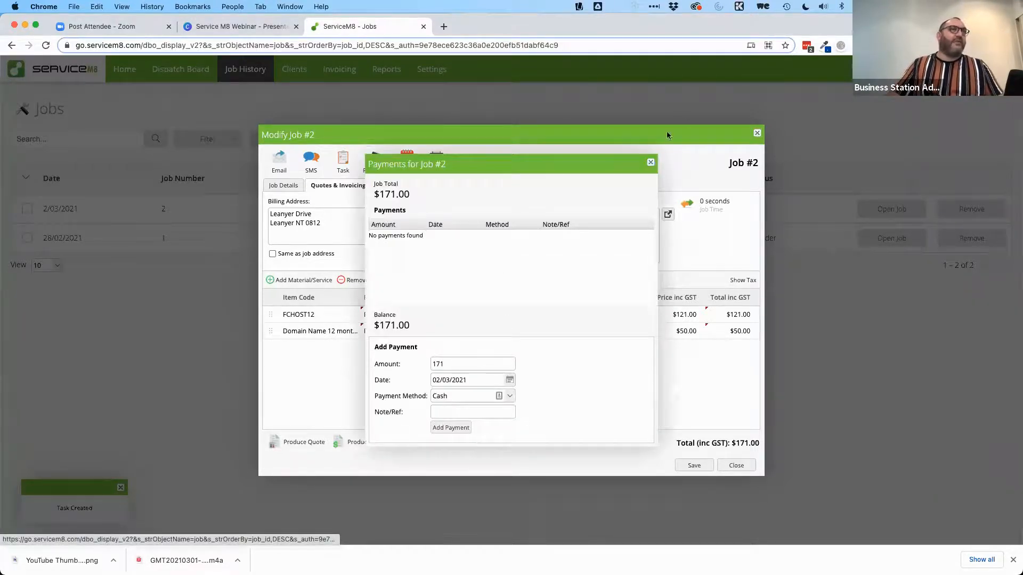
Step: Close the payments window and dismiss the booking scheduler without booking the job
click(650, 163)
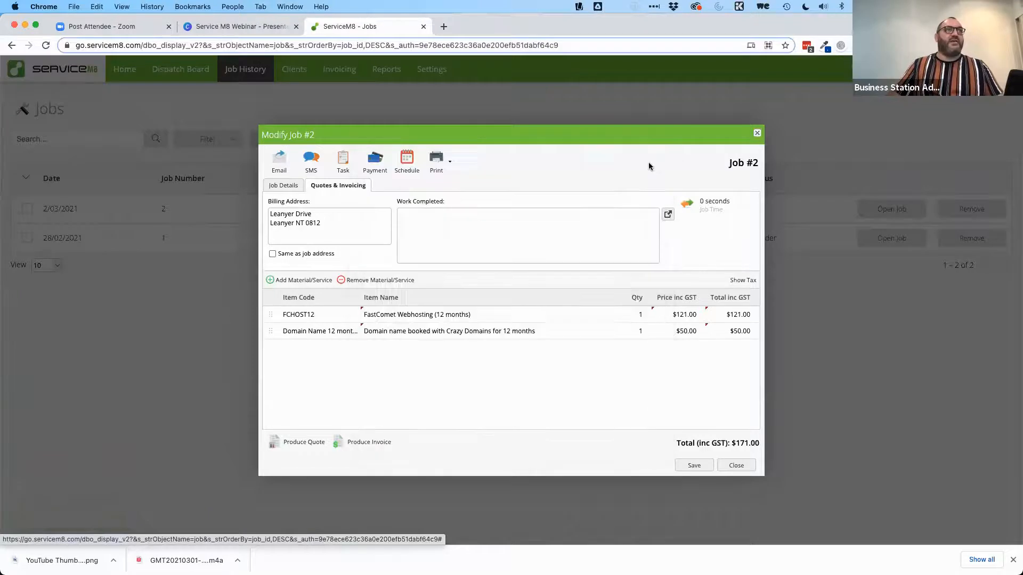
click(402, 166)
scroll(574, 268, down, 2)
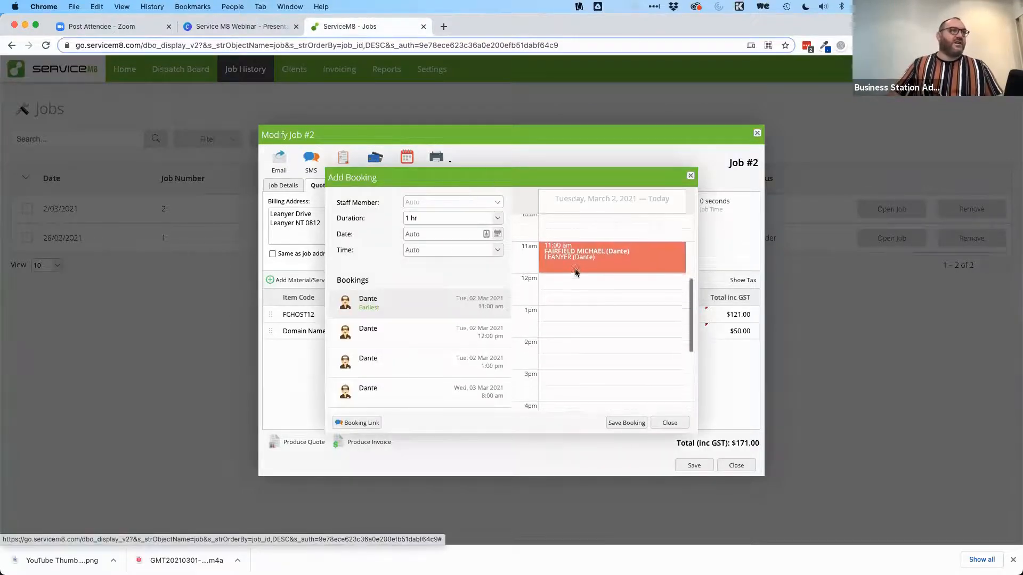
scroll(586, 261, up, 2)
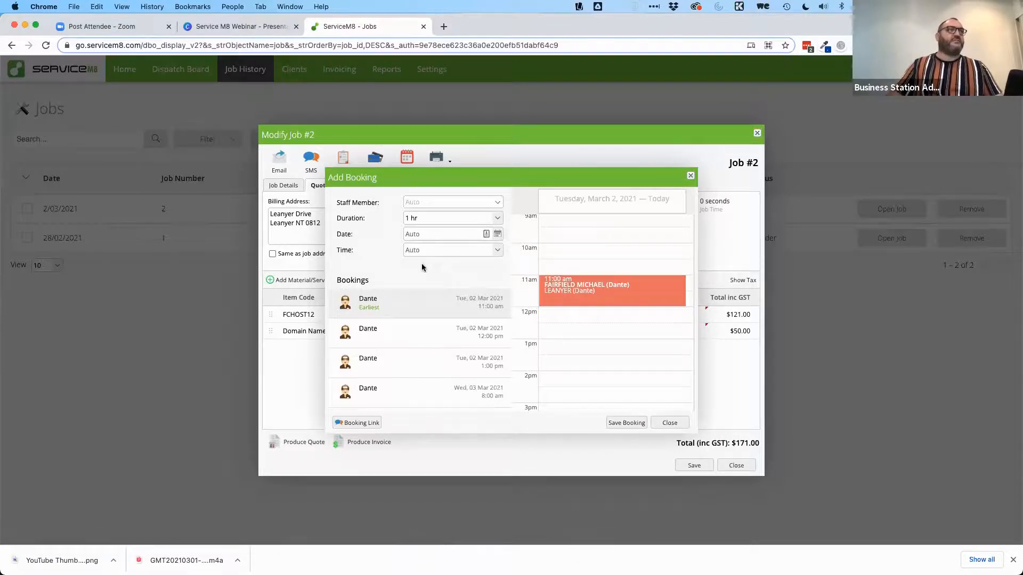
click(678, 426)
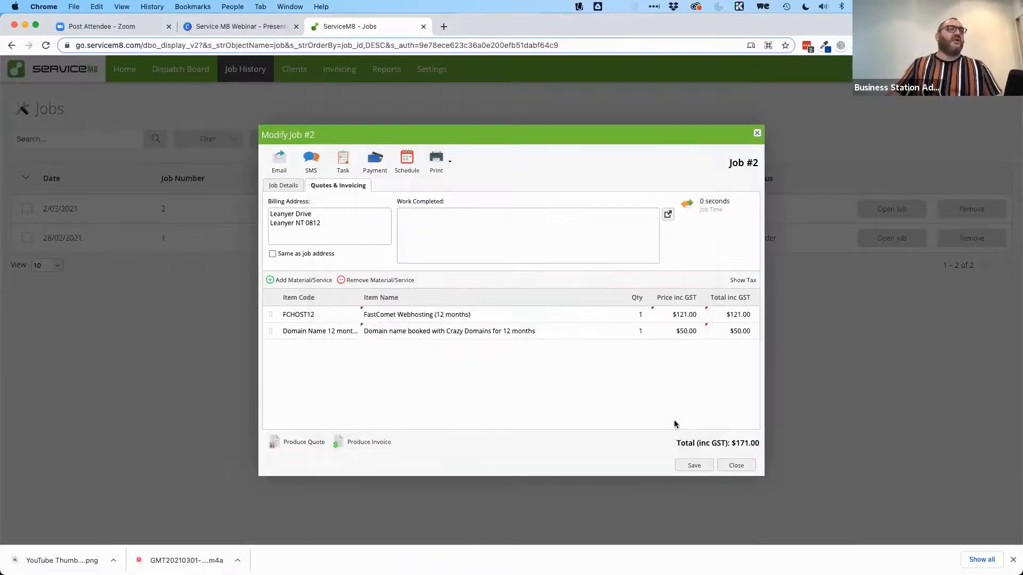
Step: Dismiss the empty task form, save and close job #2, and go to the Clients list
click(346, 163)
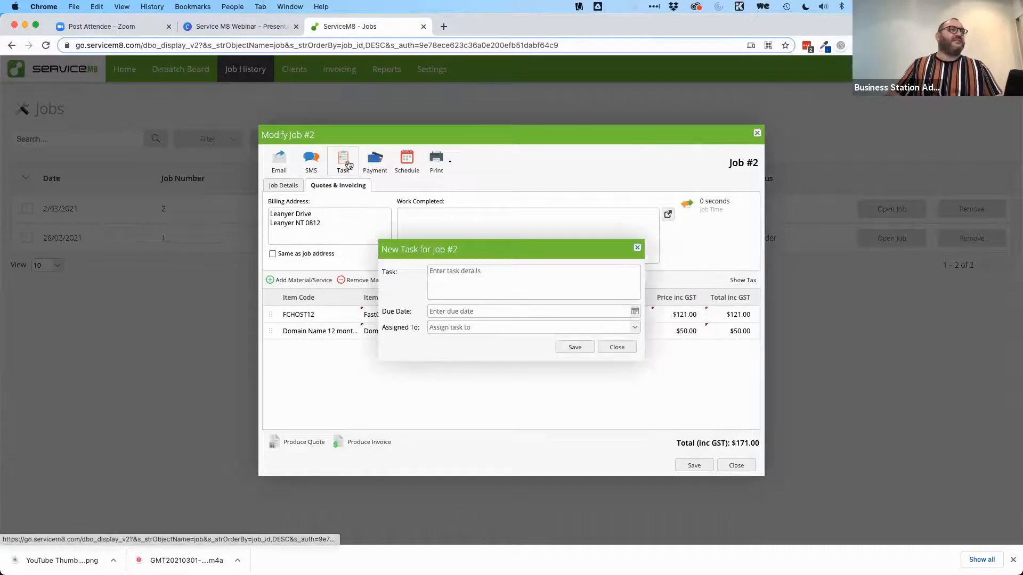
click(621, 347)
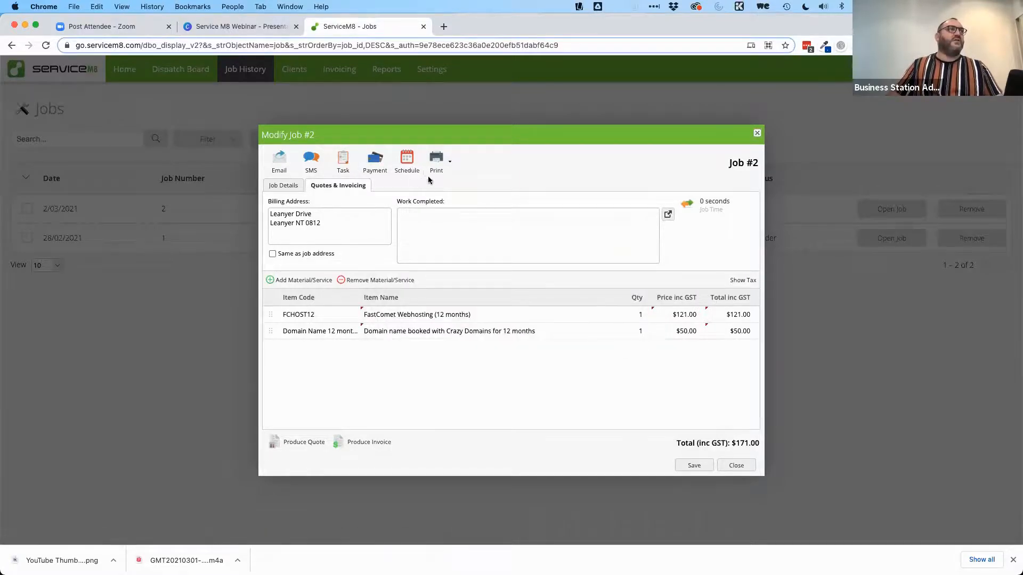
click(694, 466)
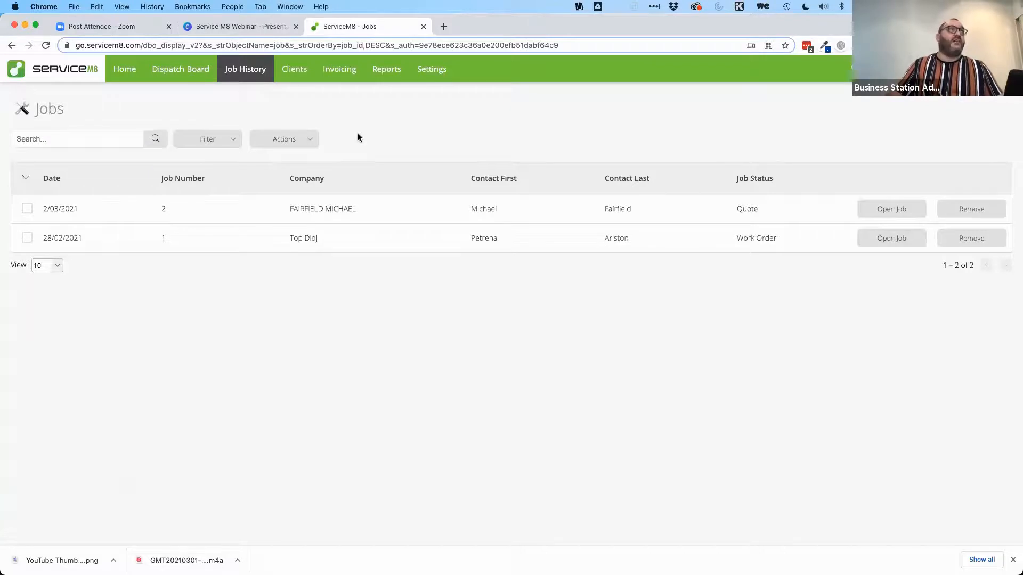
click(292, 73)
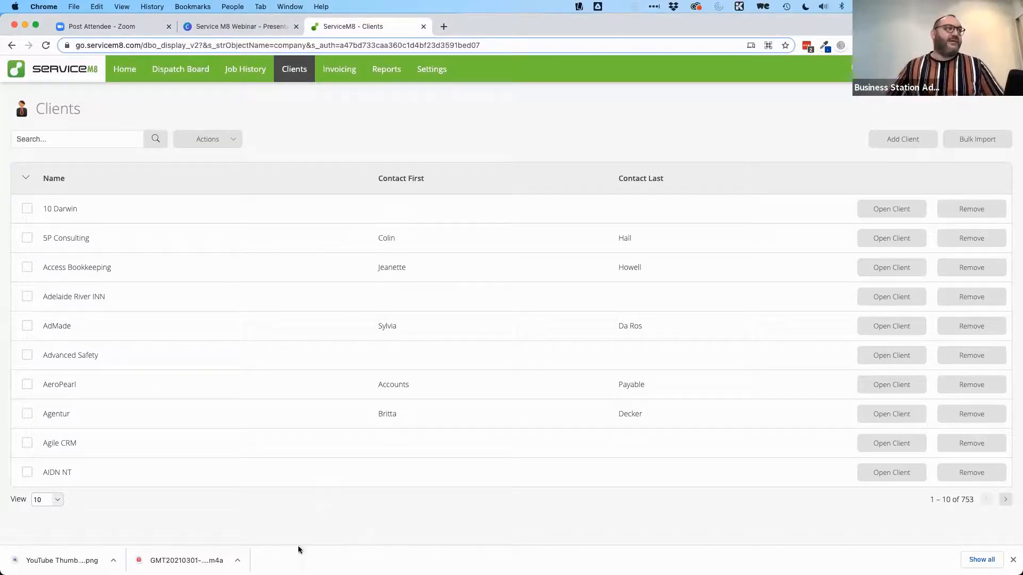
click(27, 443)
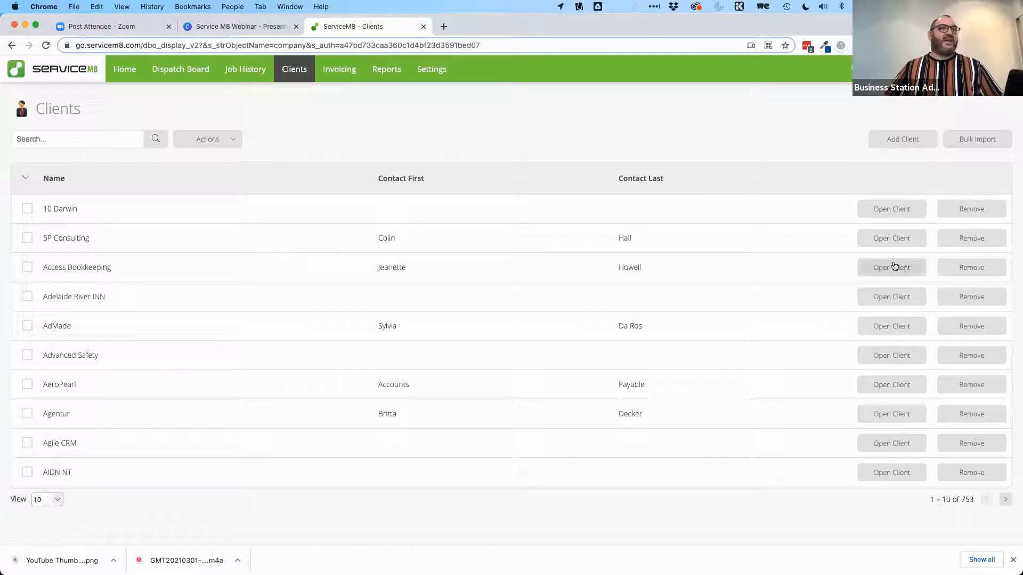
click(899, 327)
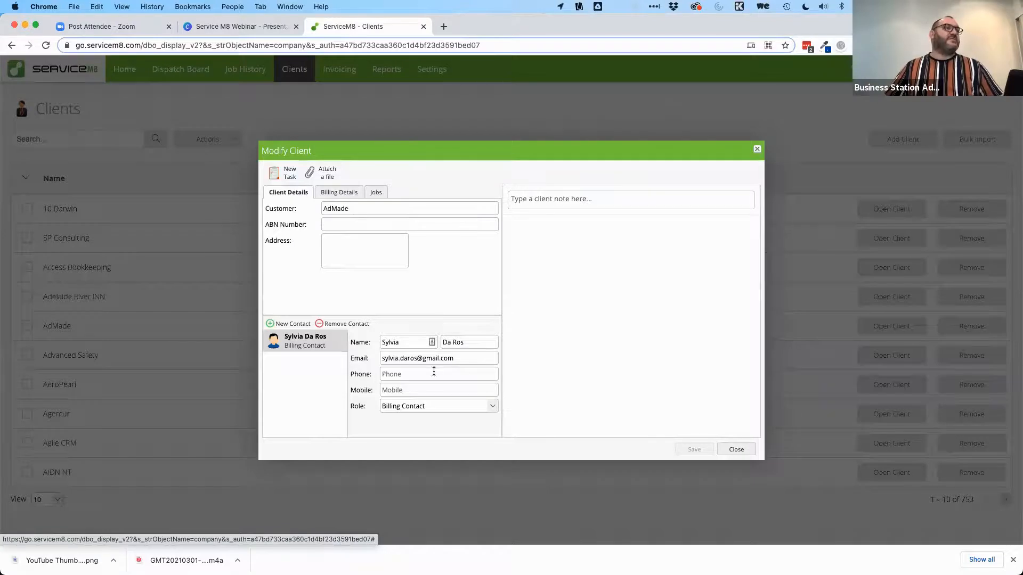
click(401, 360)
triple_click(400, 359)
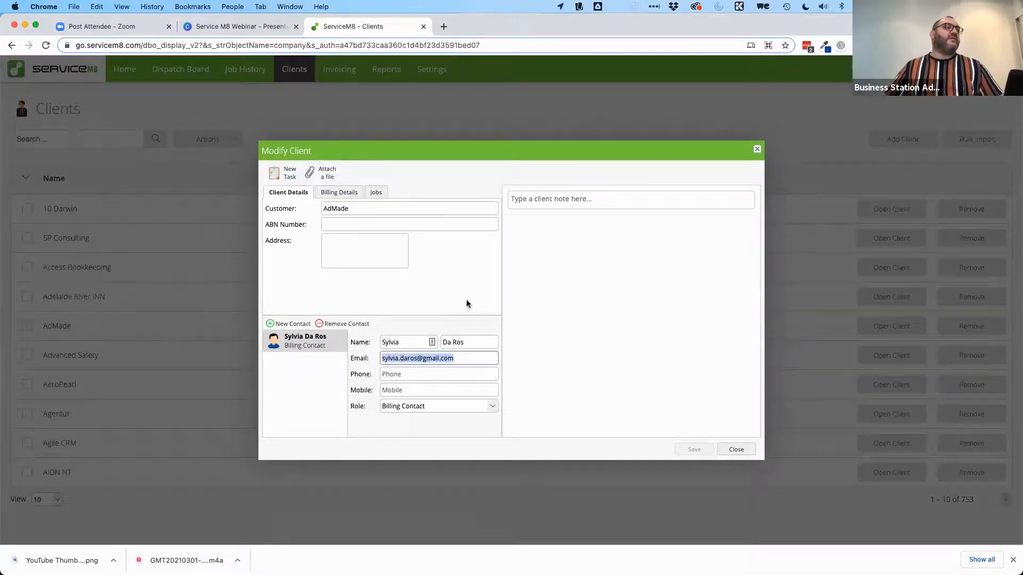
click(461, 359)
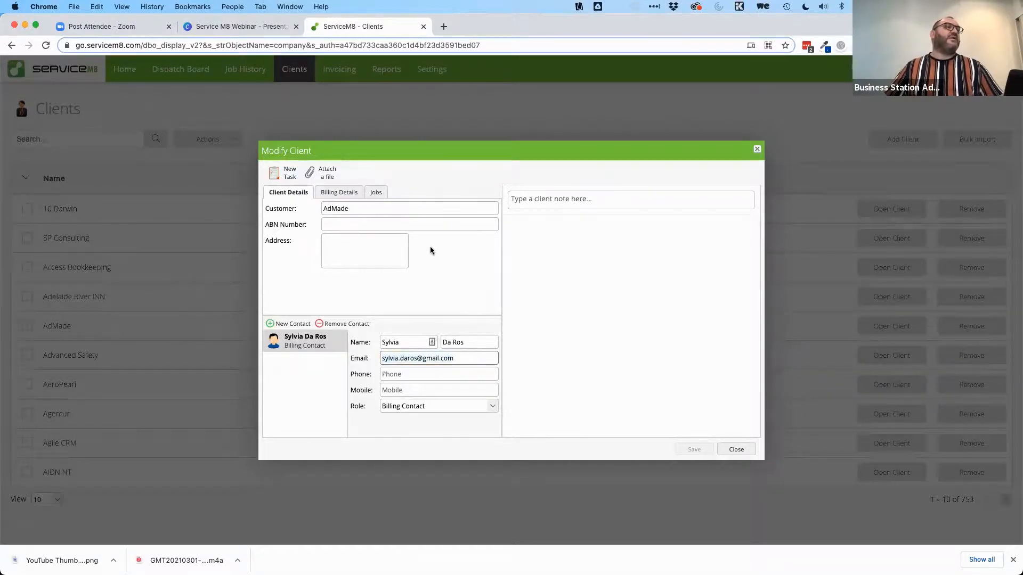
click(331, 195)
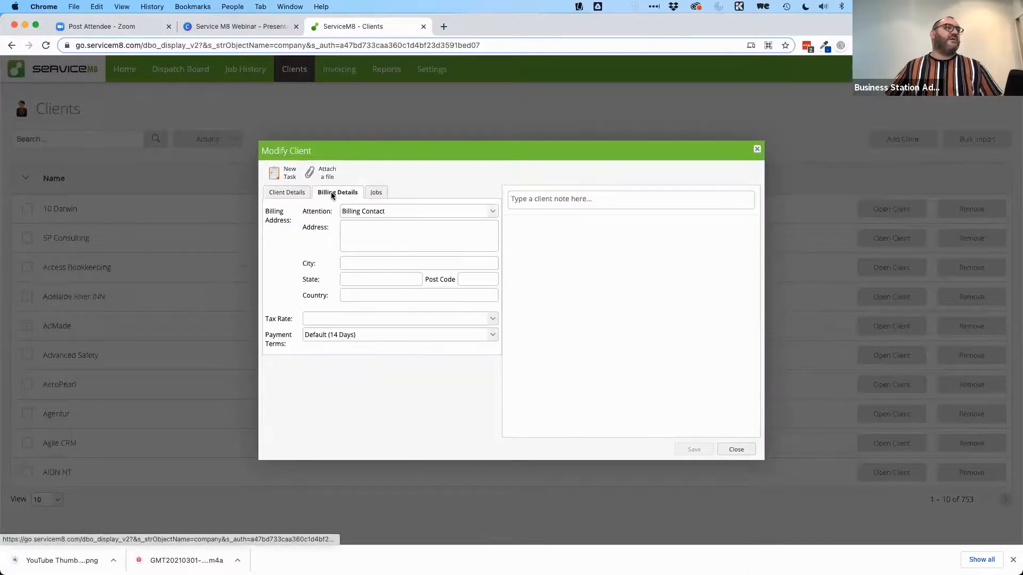
click(377, 193)
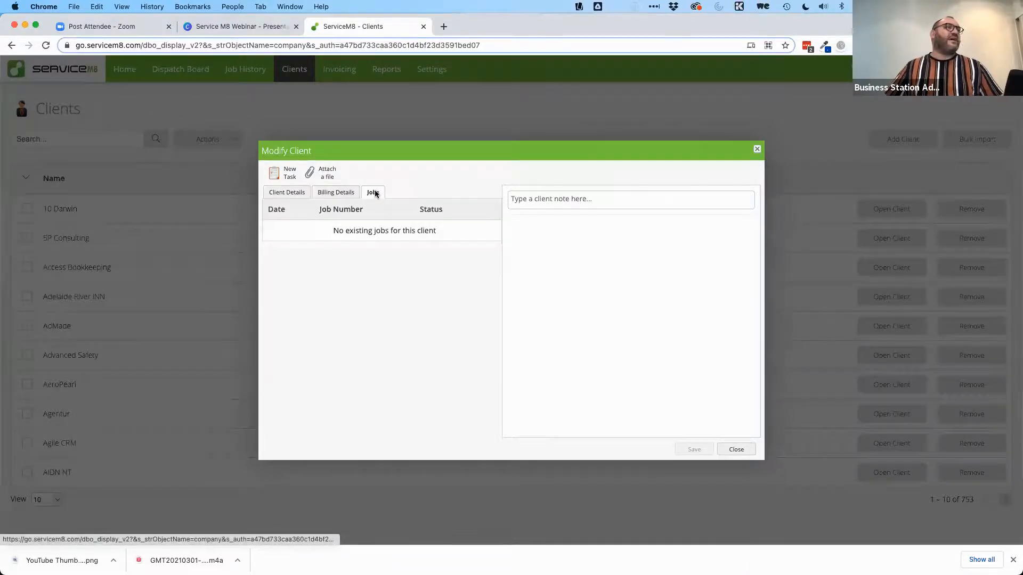
click(290, 191)
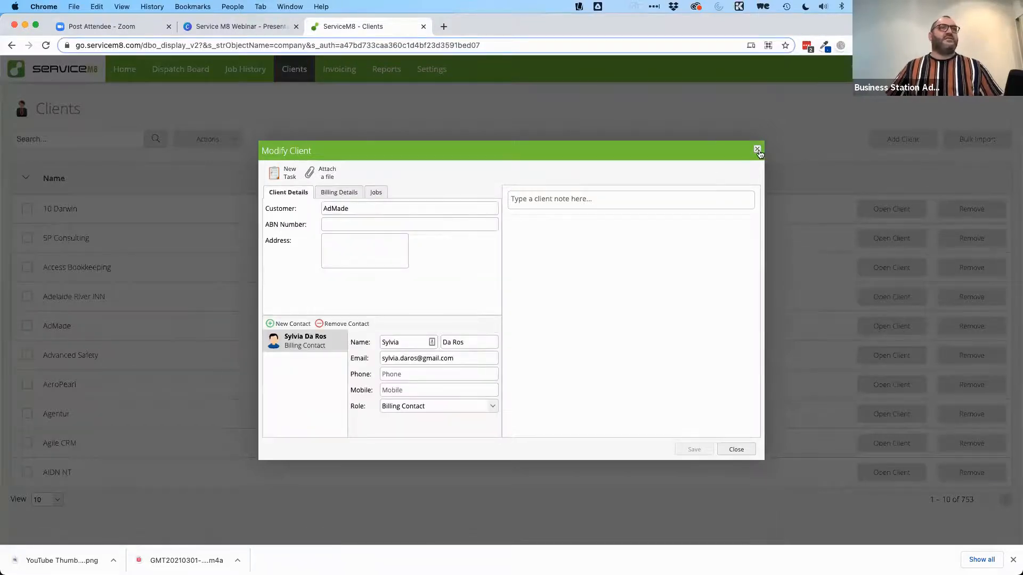
click(757, 150)
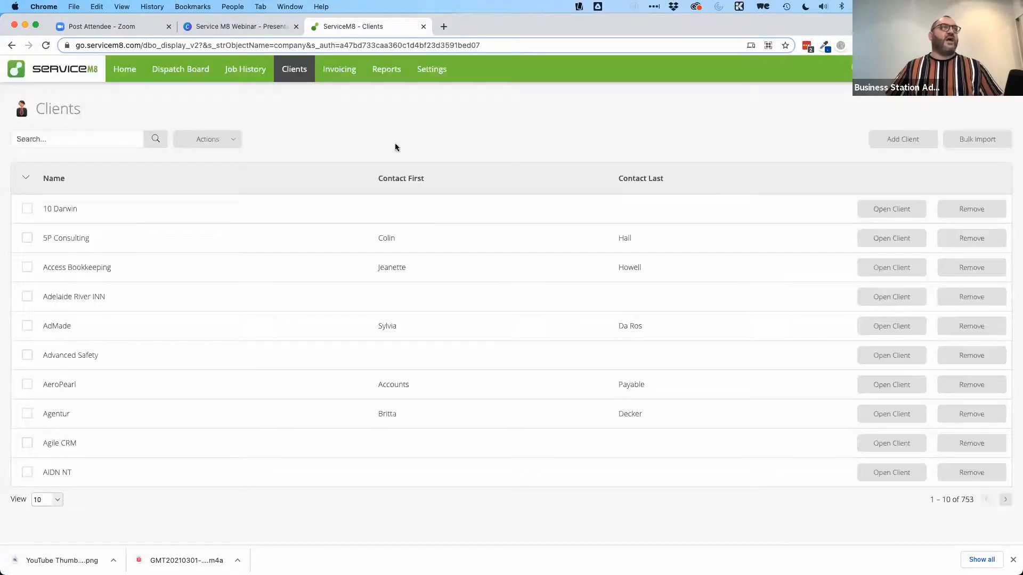
Step: Search clients by the contact's surname and save the billing contact's first name, last name and e-mail
click(104, 135)
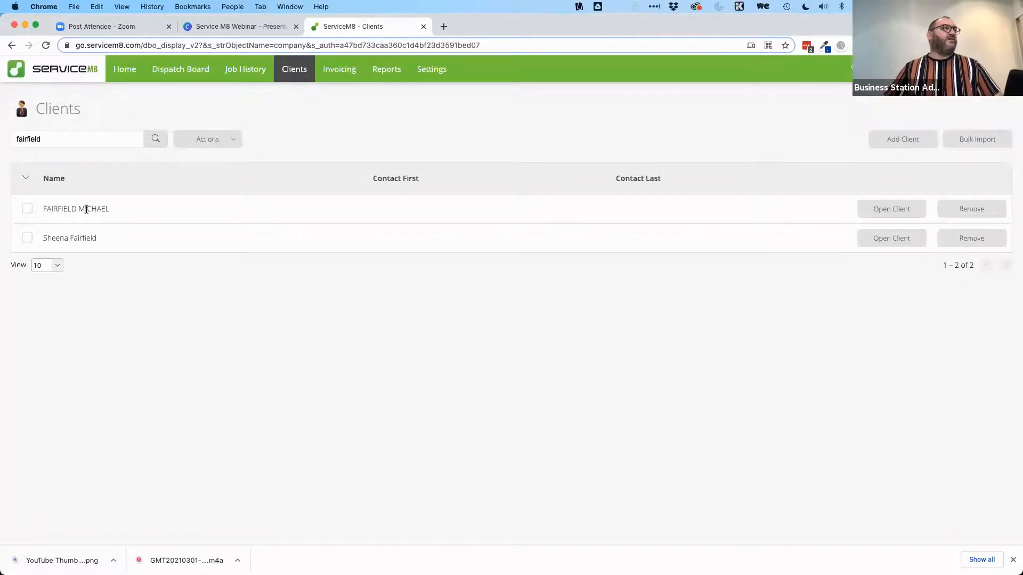
click(875, 208)
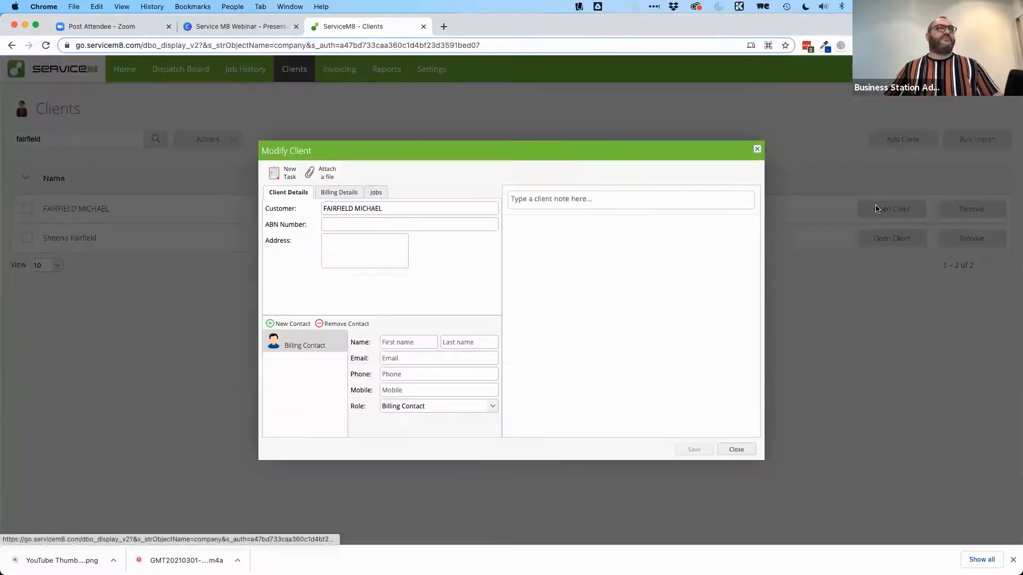
click(397, 342)
key(Tab)
key(Tab)
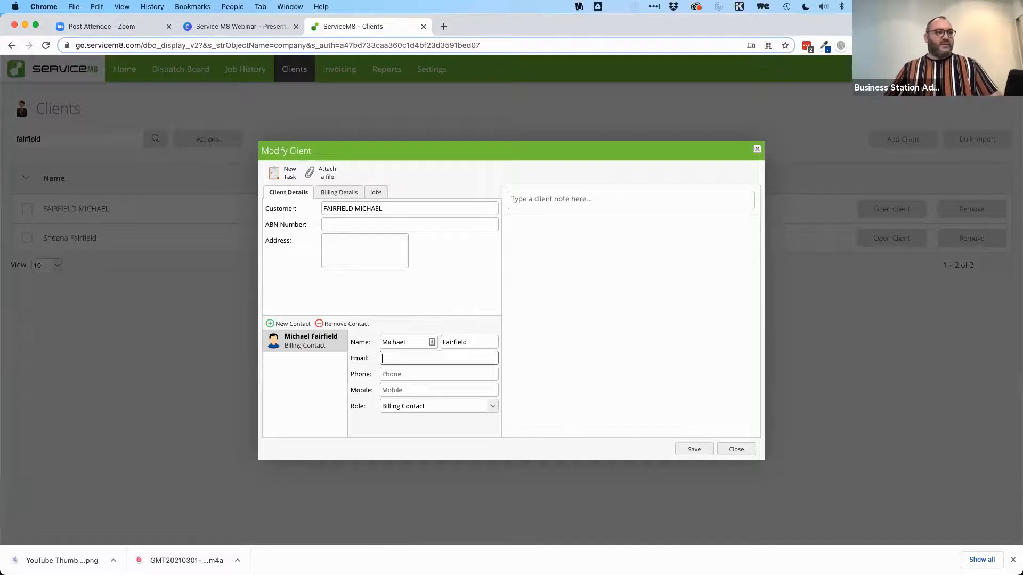
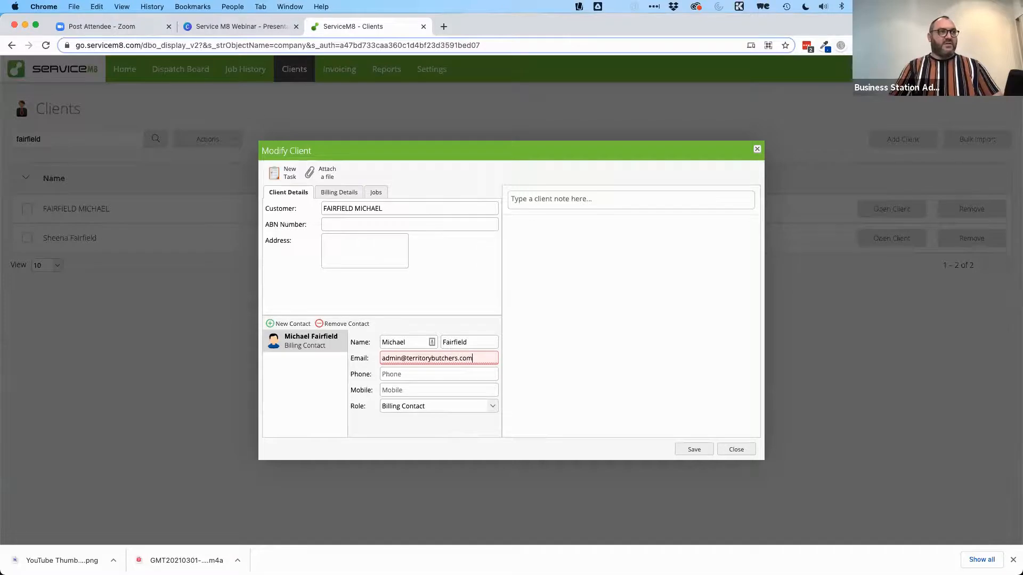
key(Tab)
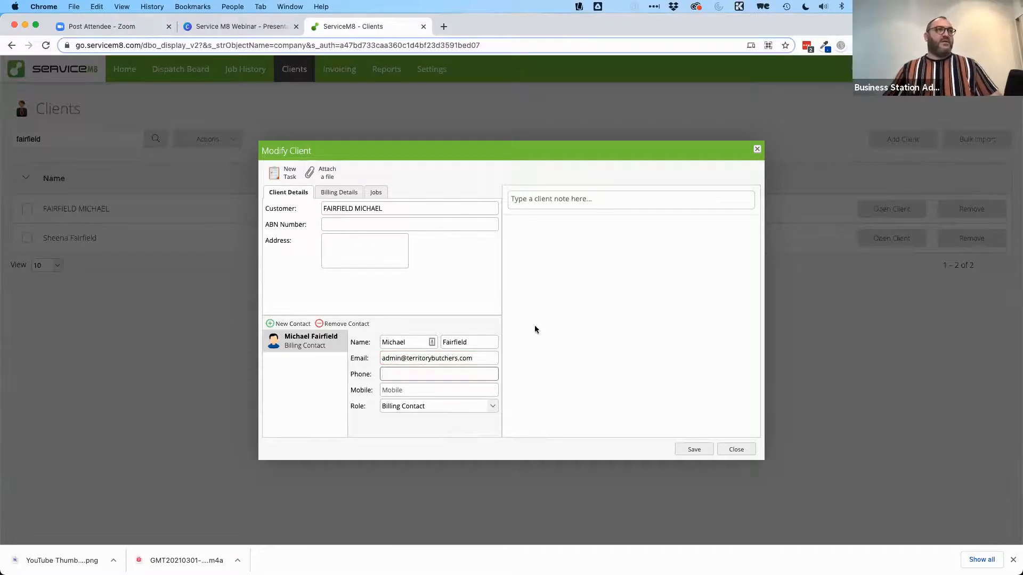
click(693, 450)
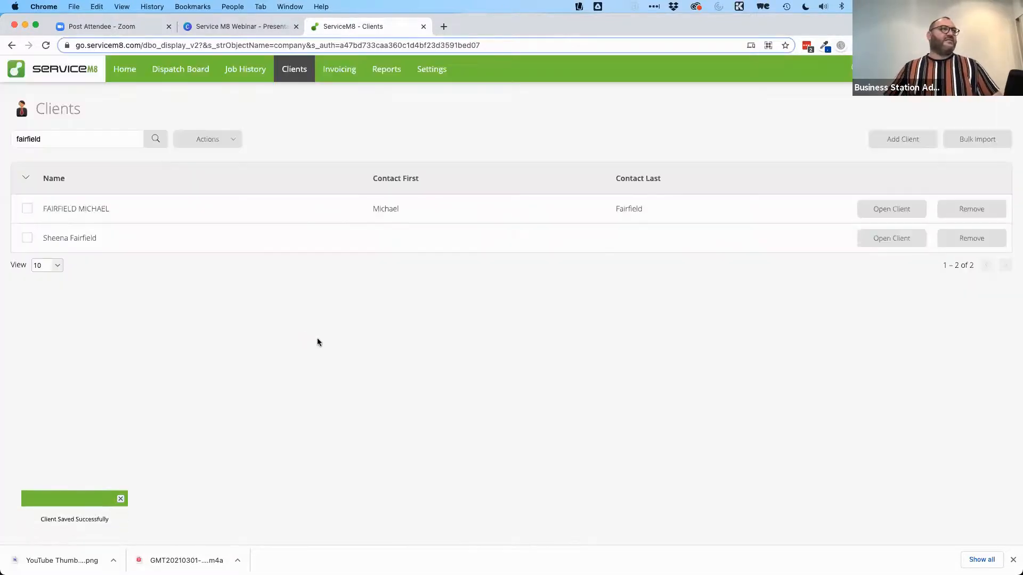
Step: Reopen the client record to check its billing details and jobs, view job #2, then close both
click(887, 210)
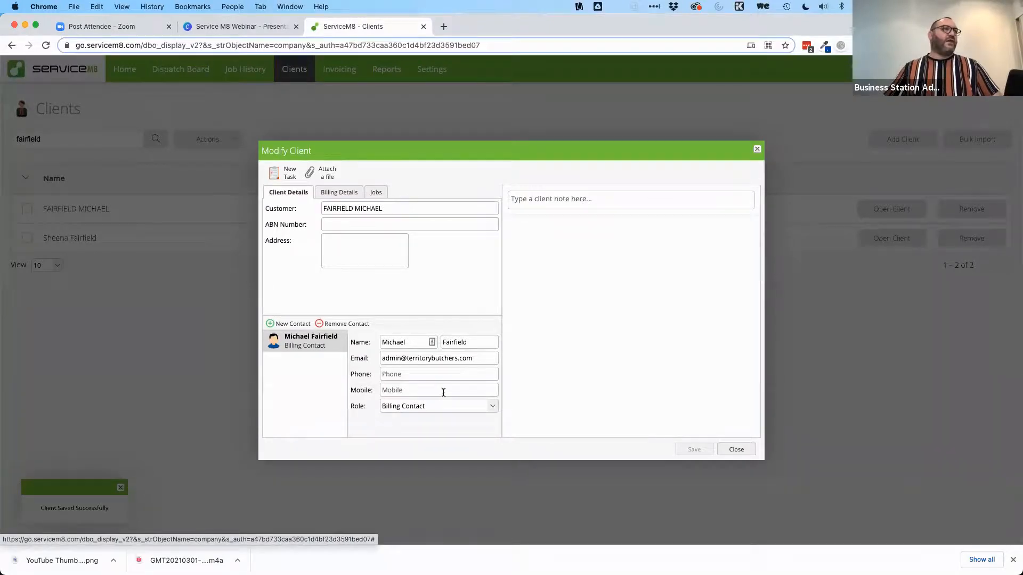
click(373, 192)
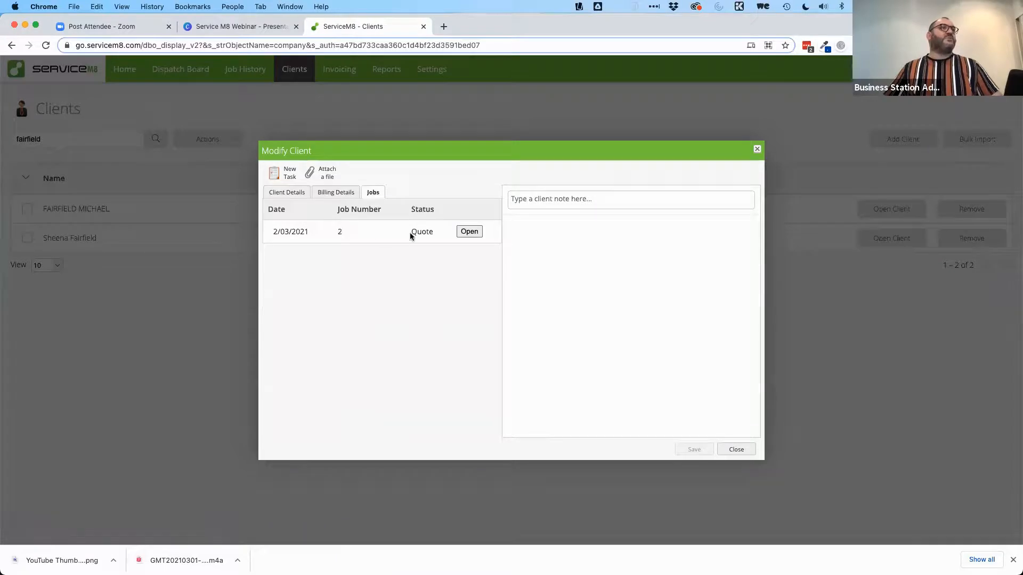
click(337, 193)
click(335, 192)
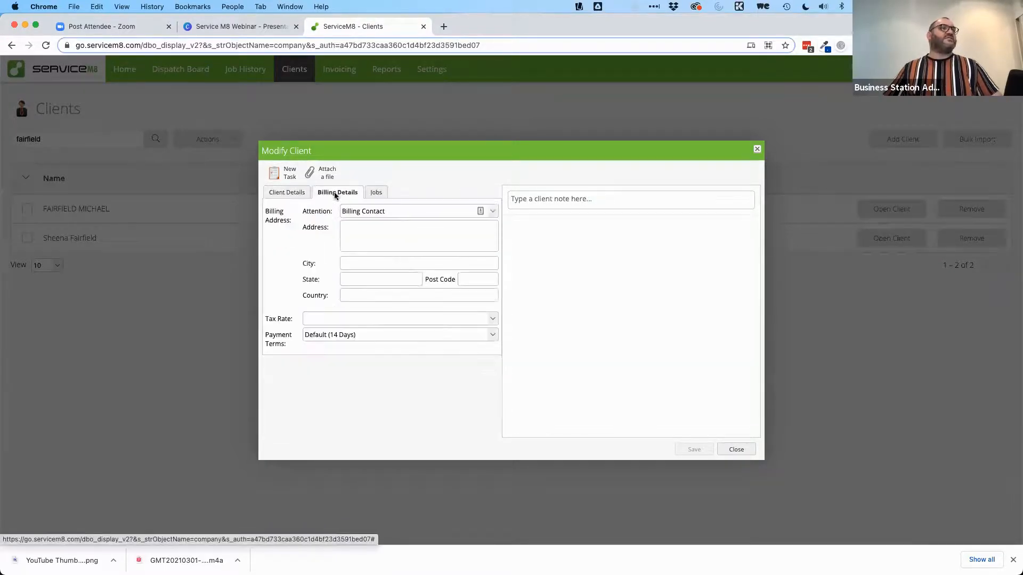
click(376, 194)
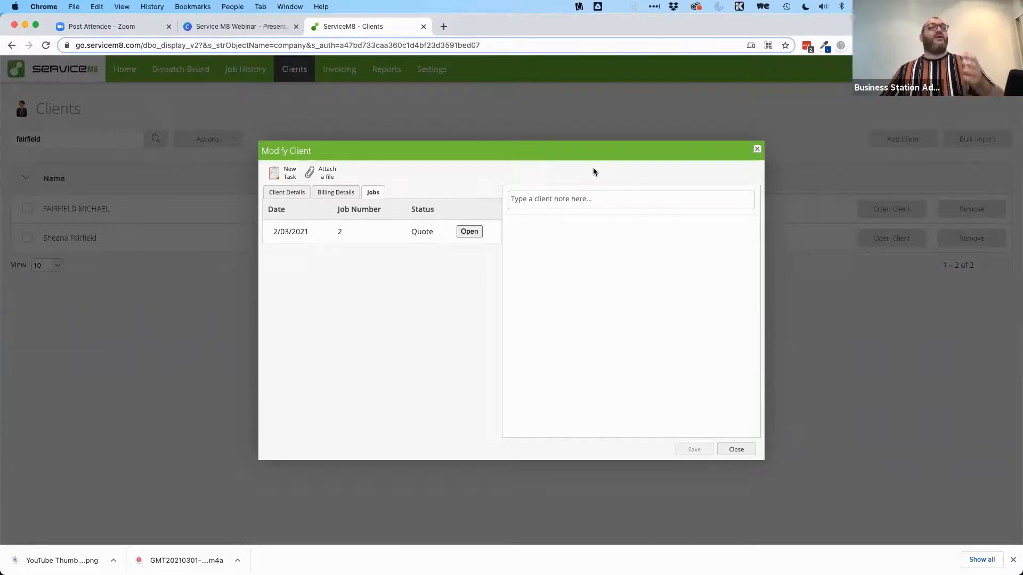
click(469, 231)
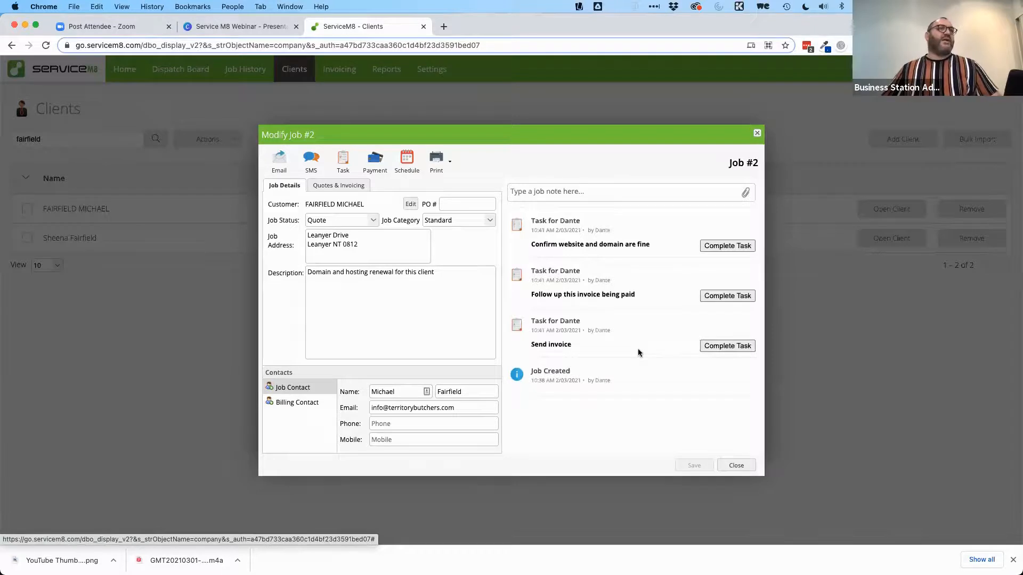
click(736, 467)
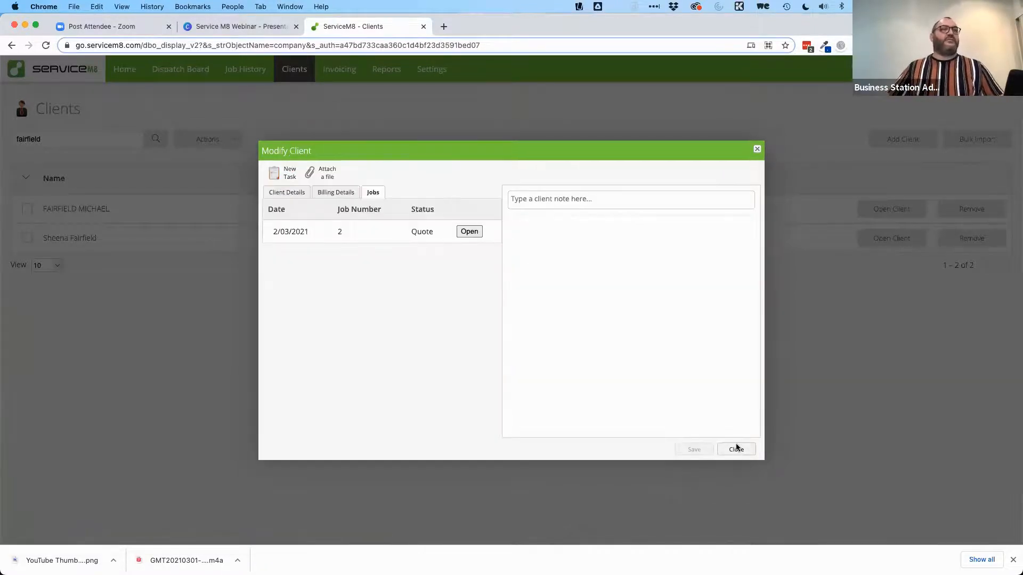
click(736, 447)
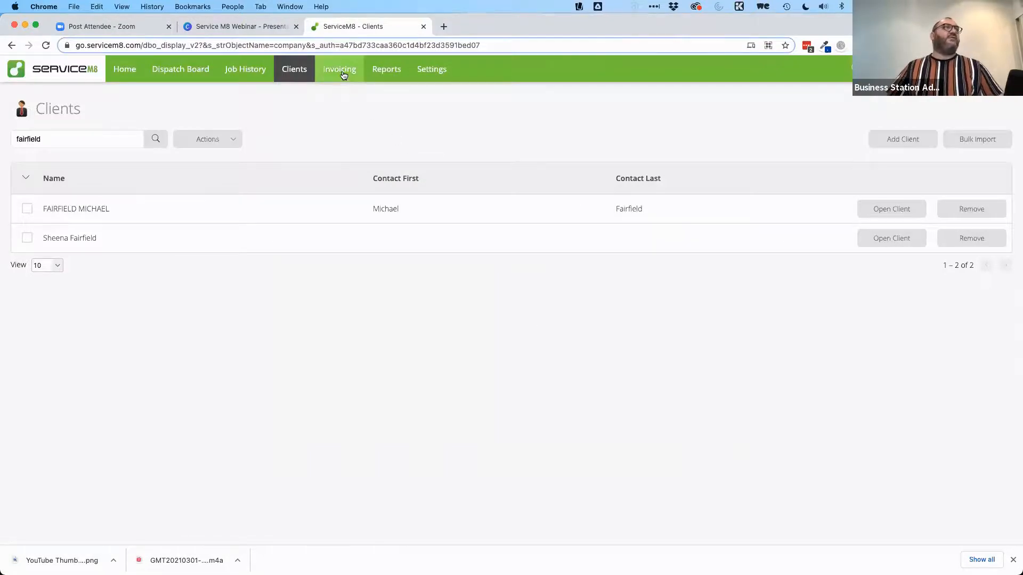
click(343, 74)
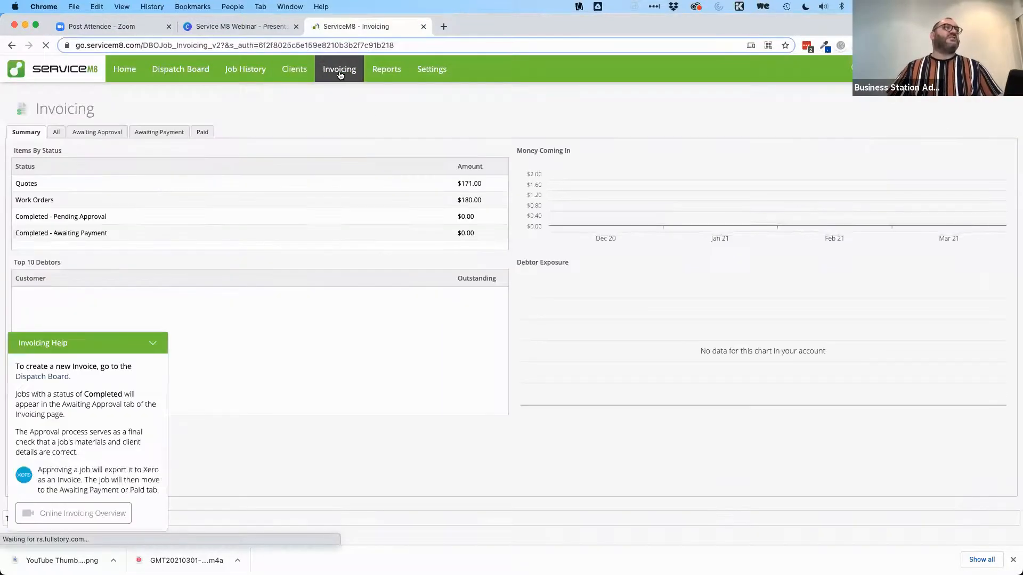
Step: Review job #1's $180 quoted session item, close the job and return to Invoicing
click(153, 345)
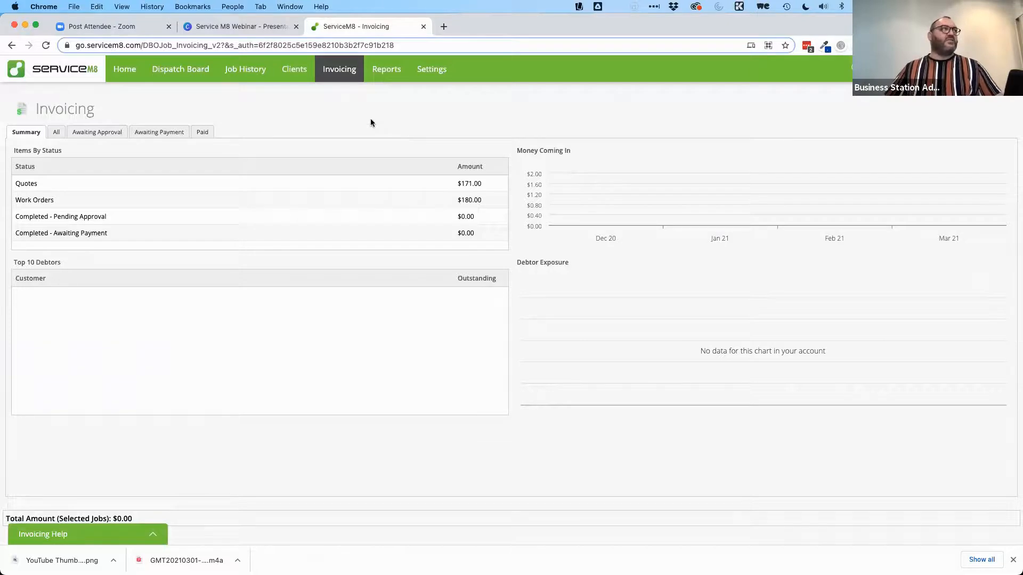
click(237, 72)
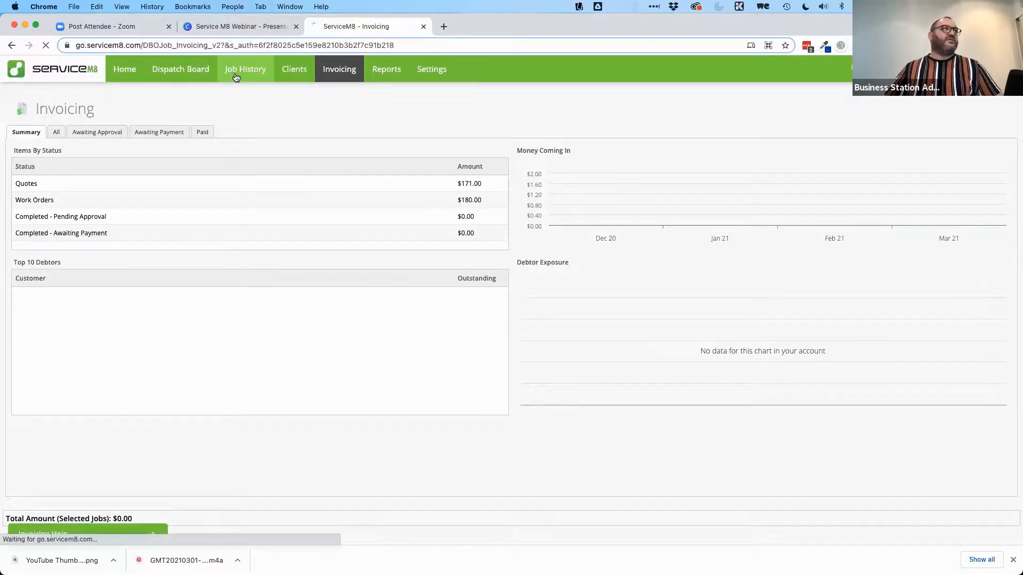
click(901, 239)
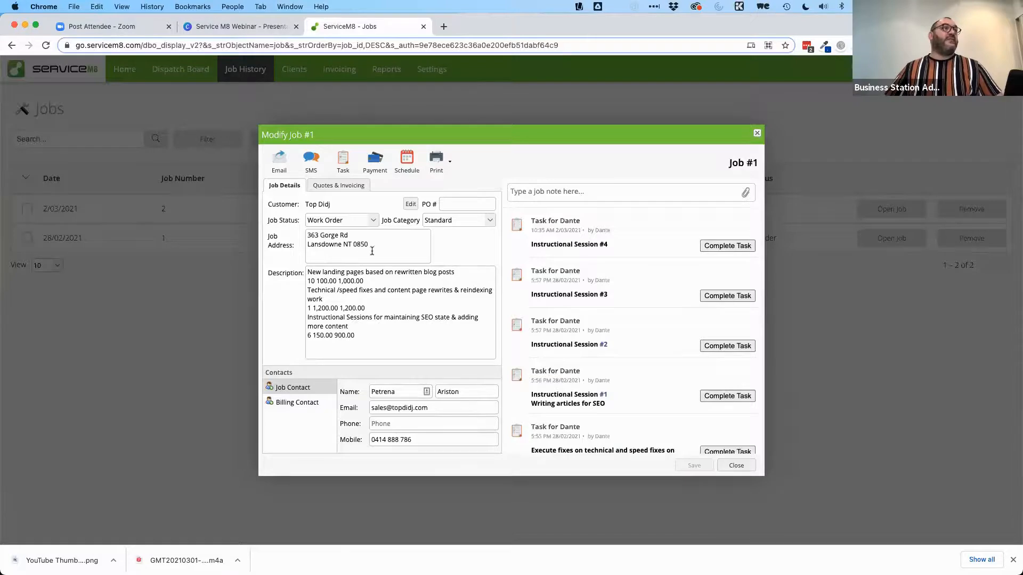
click(338, 187)
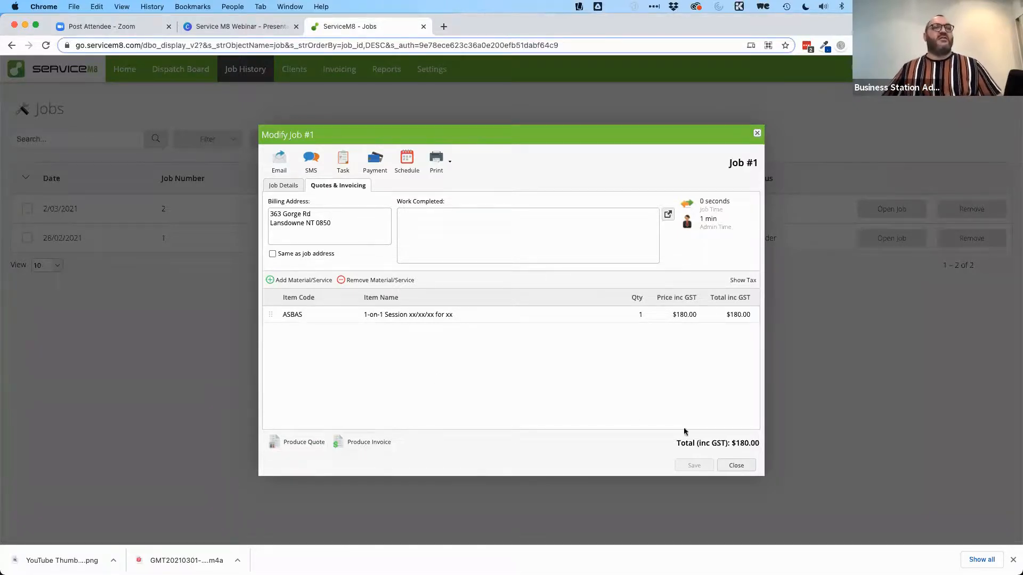
click(735, 466)
click(341, 76)
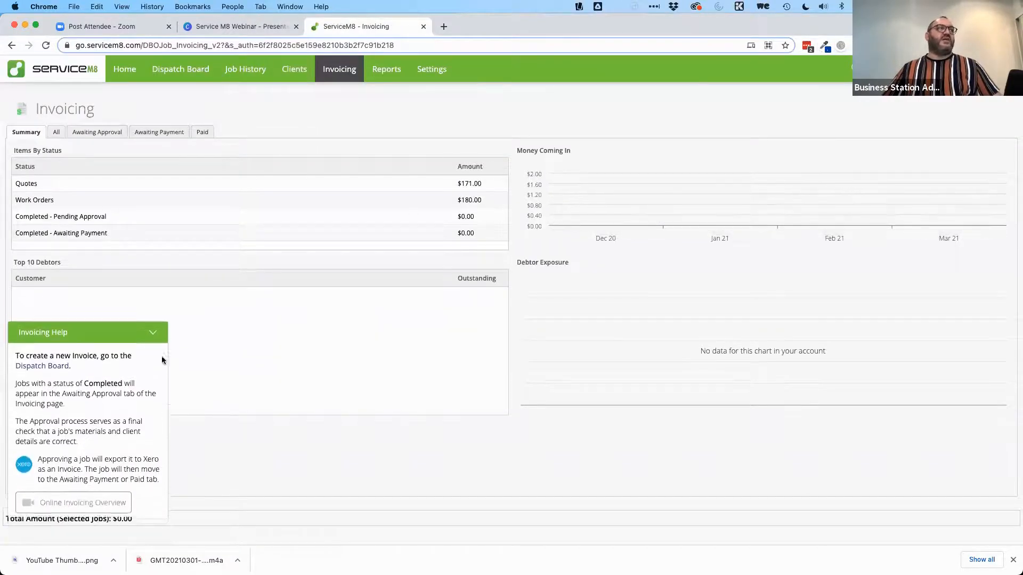
click(153, 334)
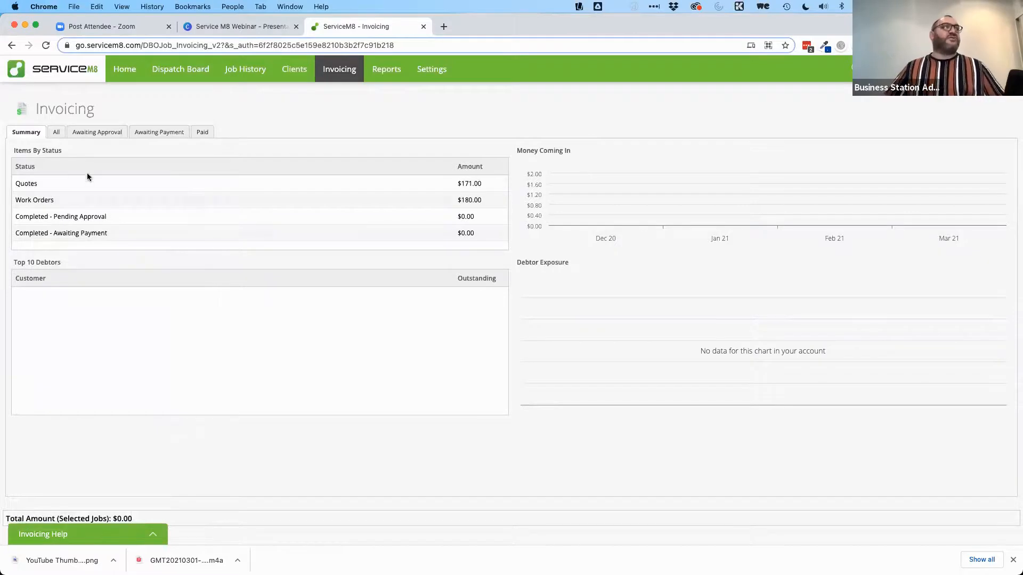
click(55, 133)
click(87, 138)
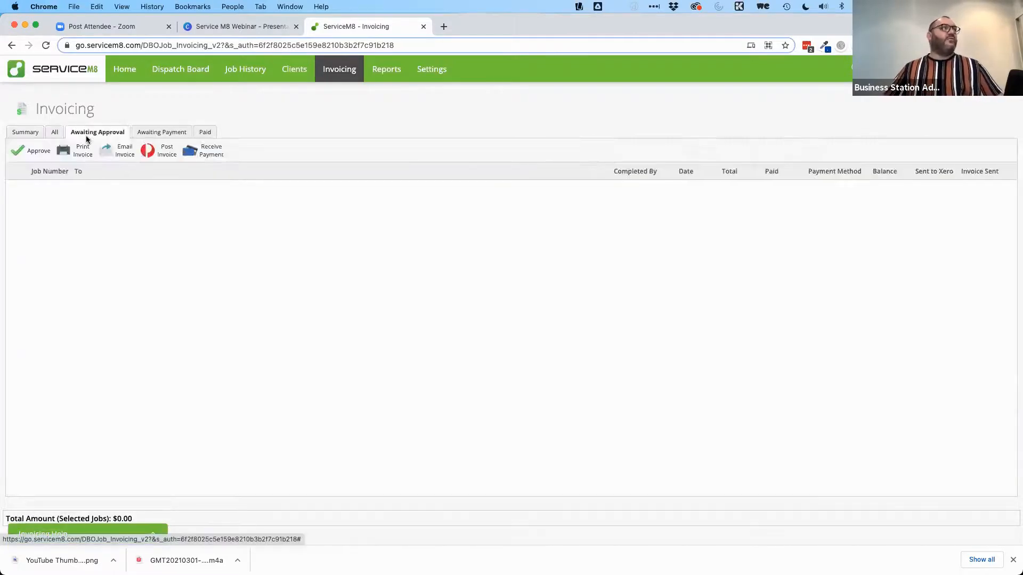
click(165, 132)
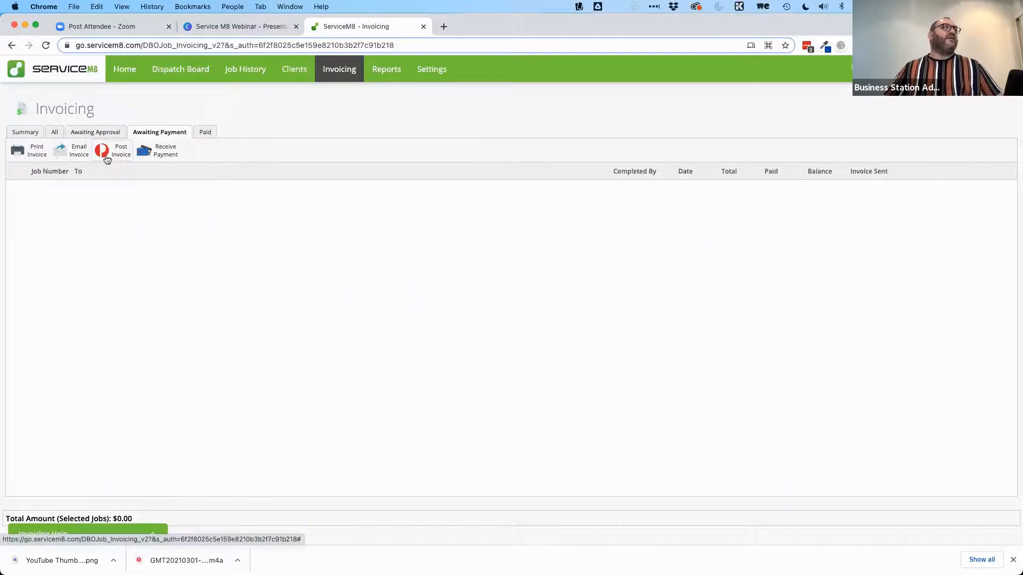
click(153, 153)
click(511, 321)
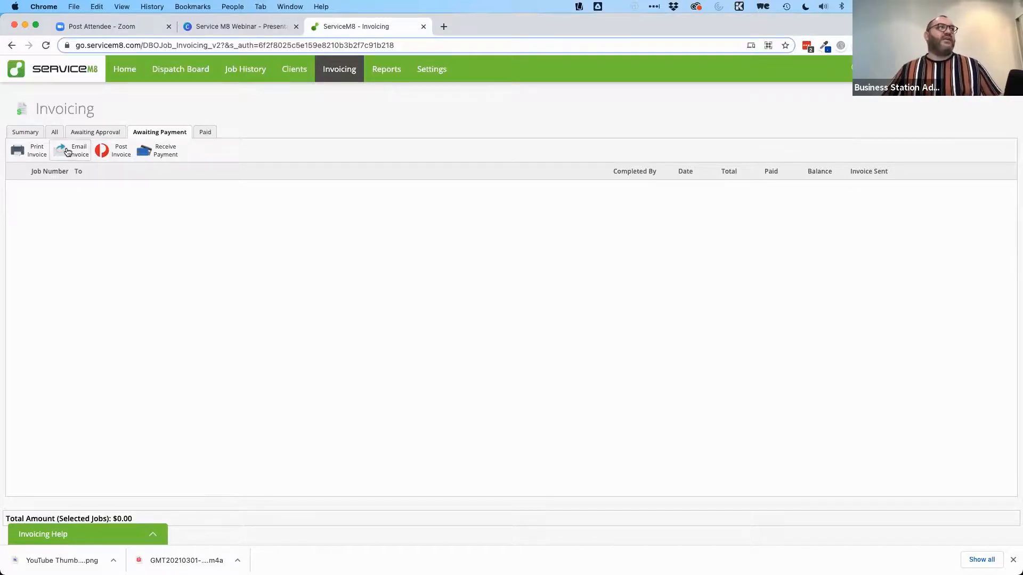
click(205, 133)
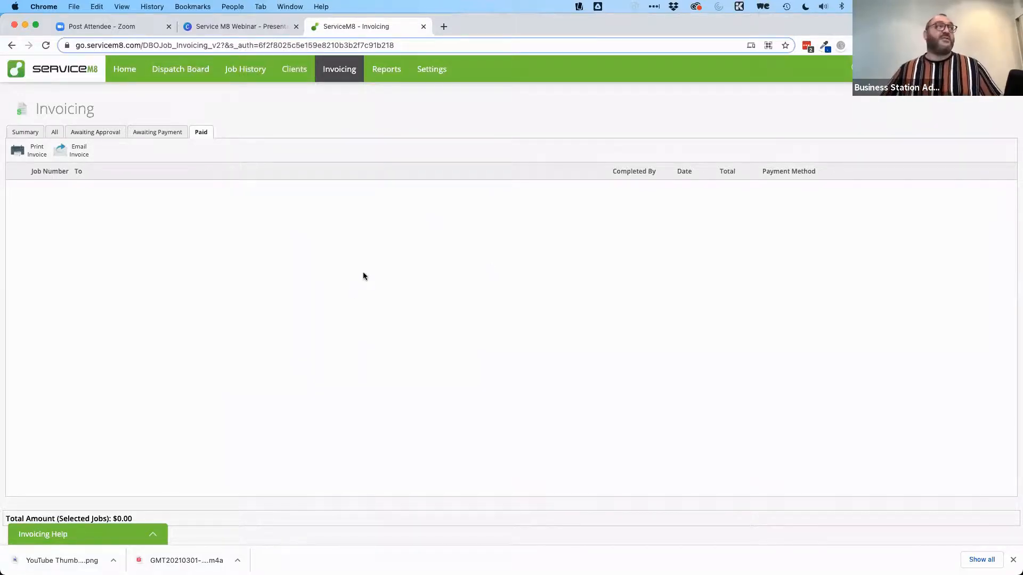
click(25, 132)
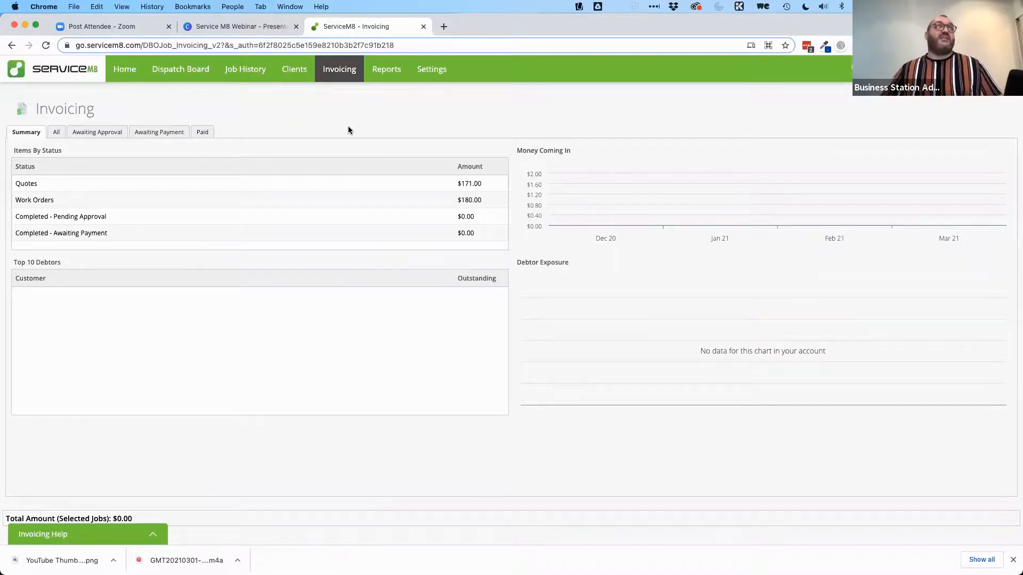
click(385, 75)
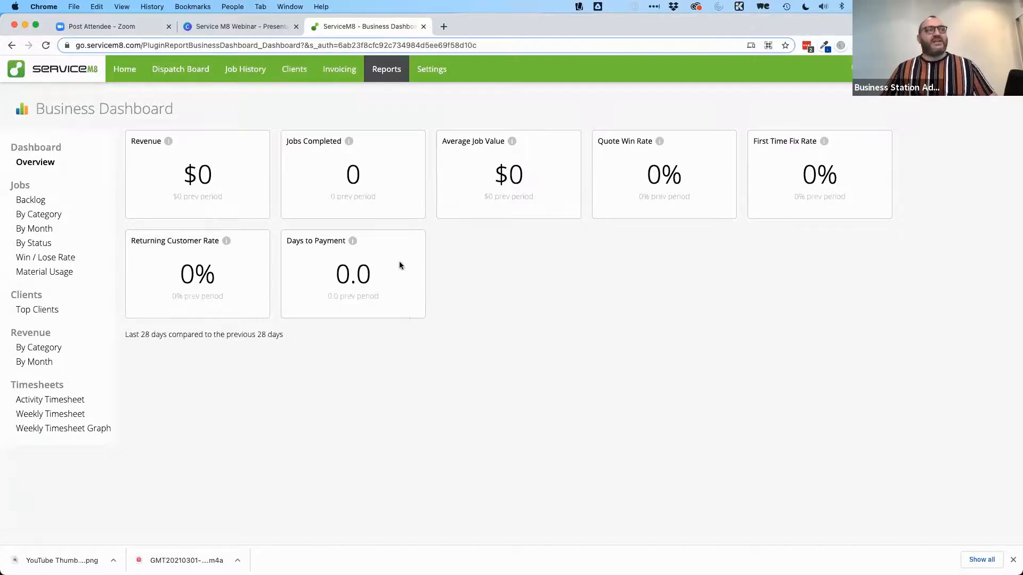
Step: View the Top 10 Clients report, then return to the Business Dashboard overview
mouse_move(352, 242)
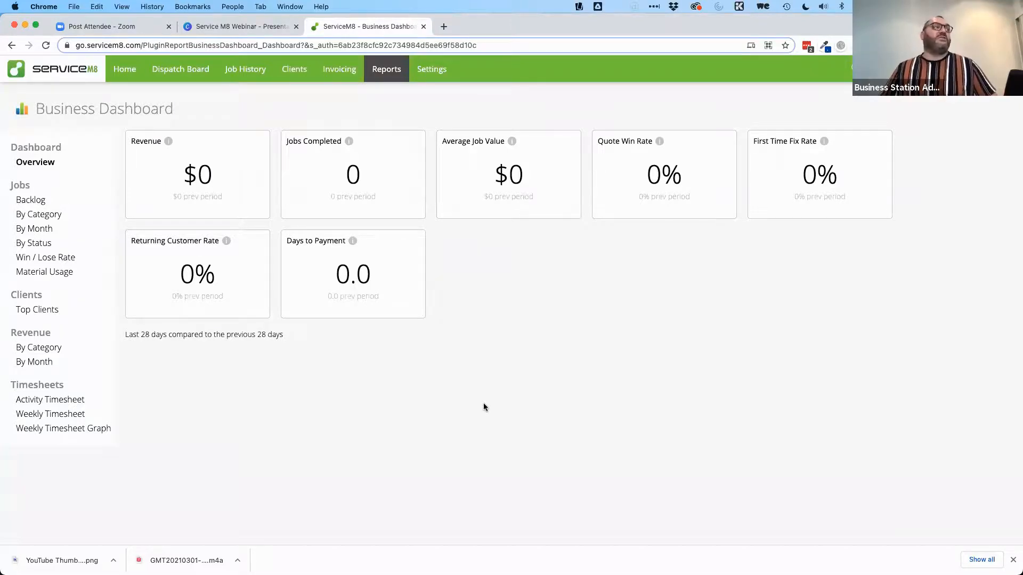
click(41, 311)
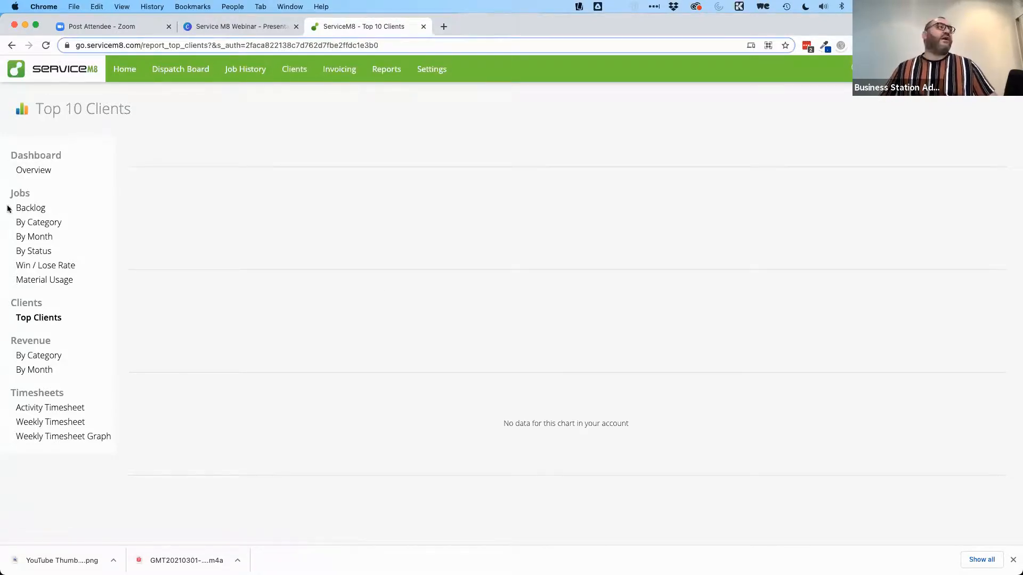
click(36, 169)
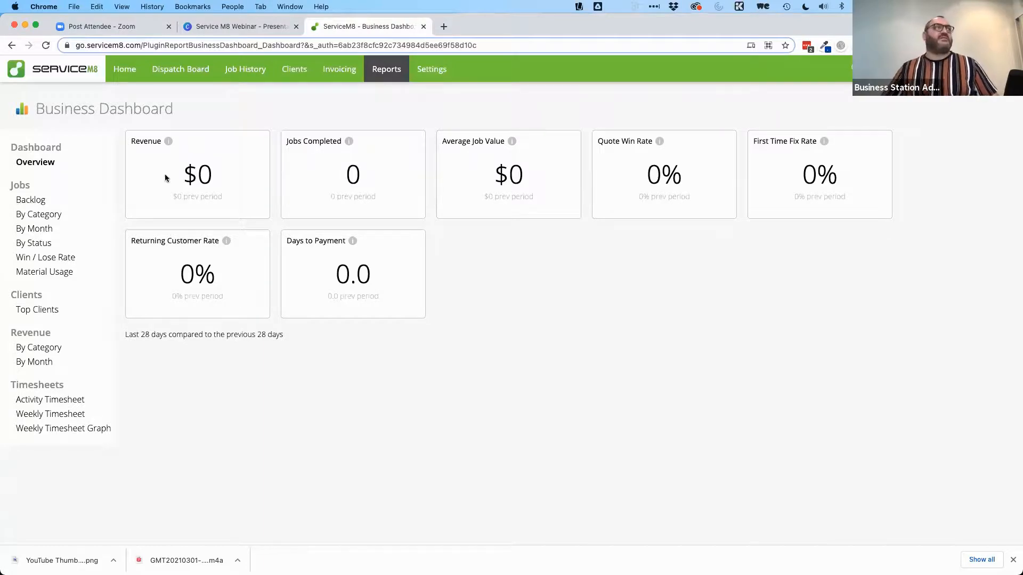
Step: Switch to the Canva webinar deck at page 15 and bring up its Present options
key(ctrl+shift+Tab)
scroll(752, 285, down, 5)
click(937, 68)
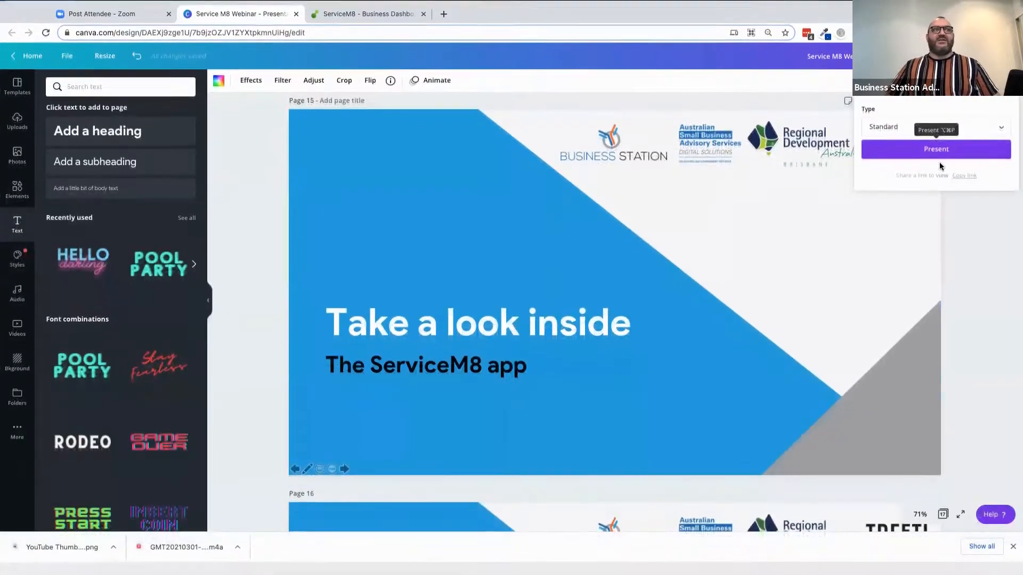
Step: Present the deck full screen as Standard from page 15, 'Take a look inside – The ServiceM8 app'
click(939, 162)
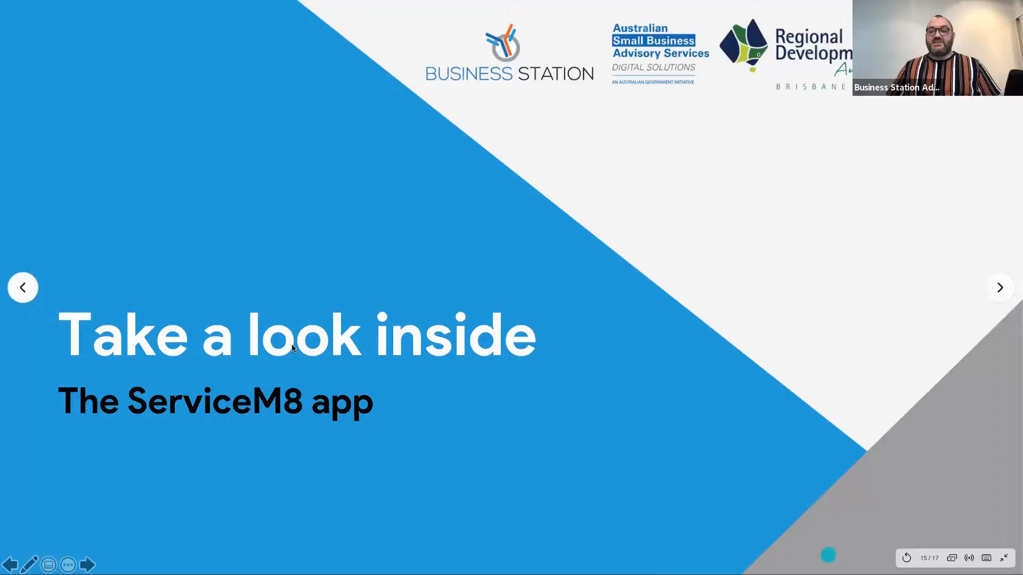
Step: Leave the slideshow for the Reflector 3 window mirroring the iPhone
key(super+Tab)
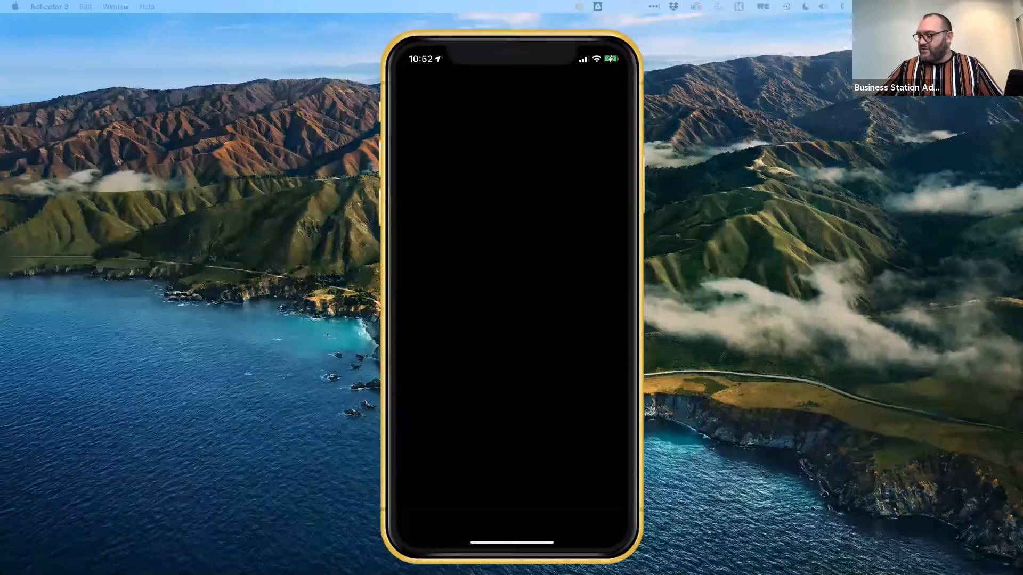
Step: Search the App Store for 'servicem8'
click(491, 135)
text(service)
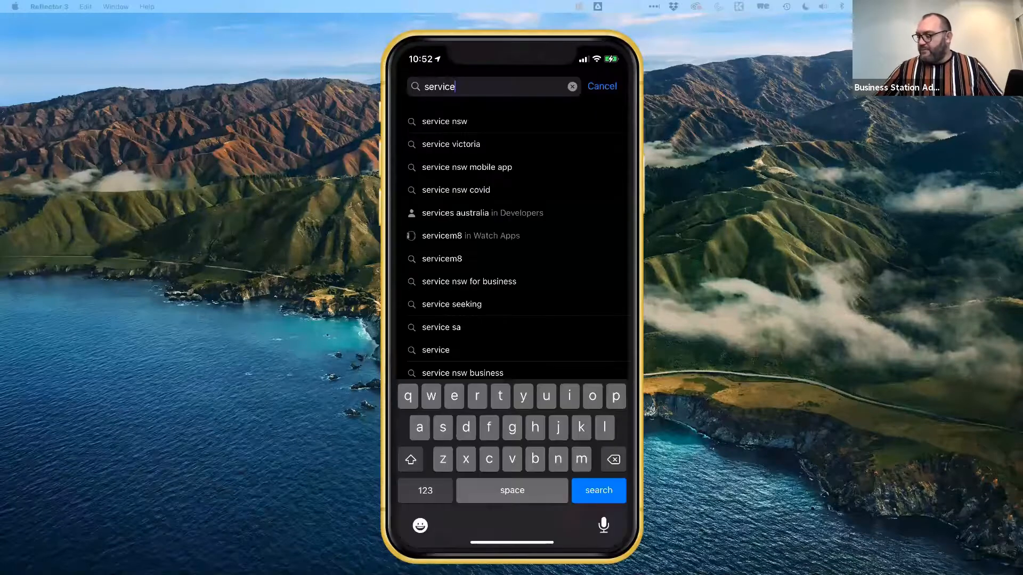
text(m)
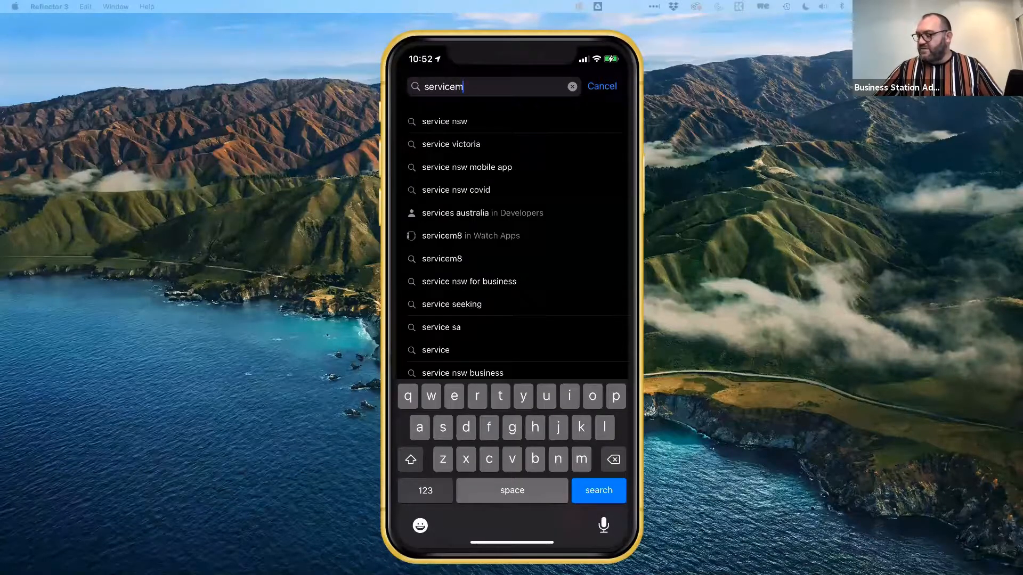
click(425, 490)
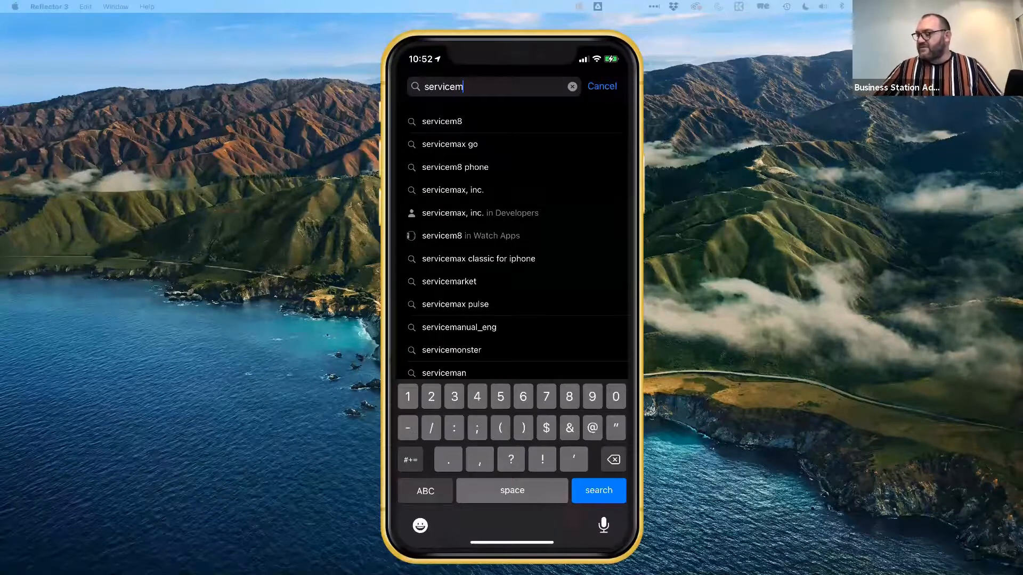
text(8)
key(Return)
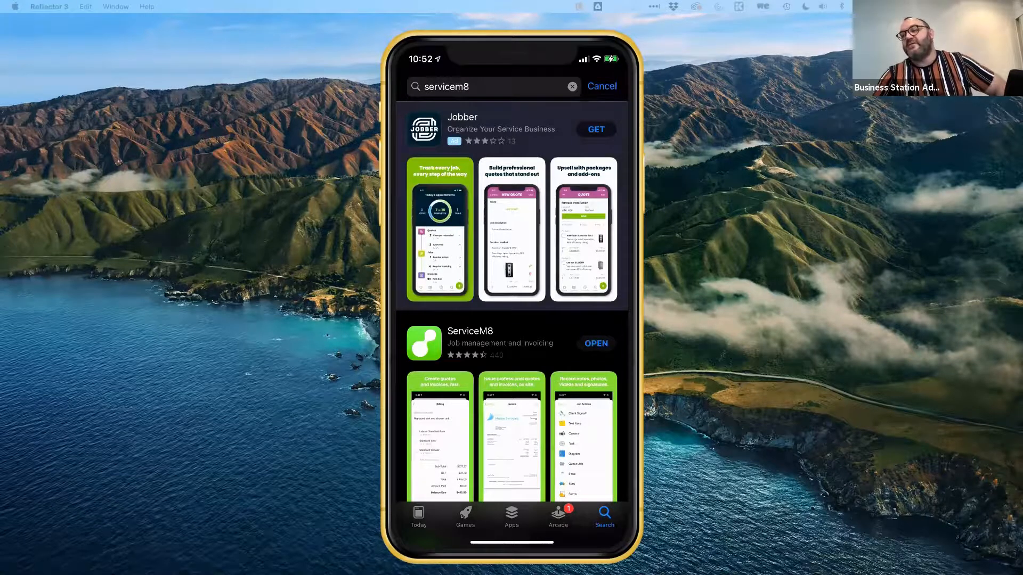
Step: Review the ServiceM8 store listing and its screenshots, then launch the installed app
scroll(512, 319, down, 4)
click(470, 142)
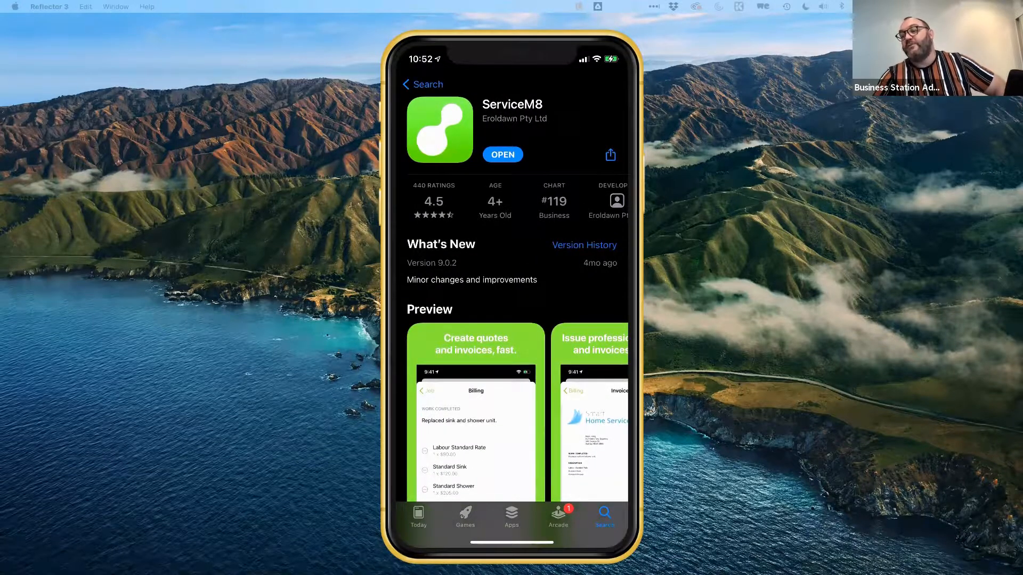
scroll(511, 285, down, 5)
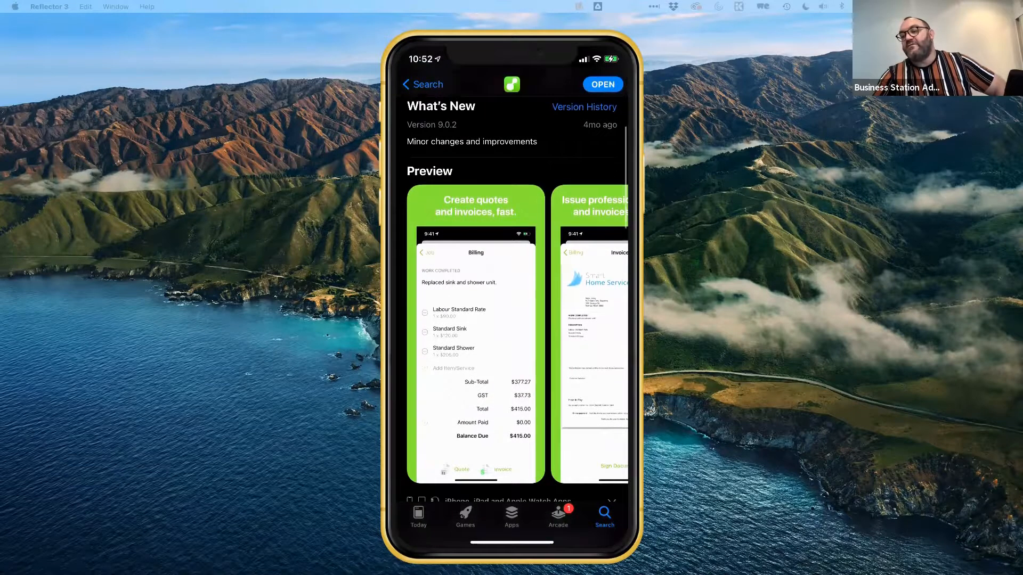
scroll(511, 298, down, 1)
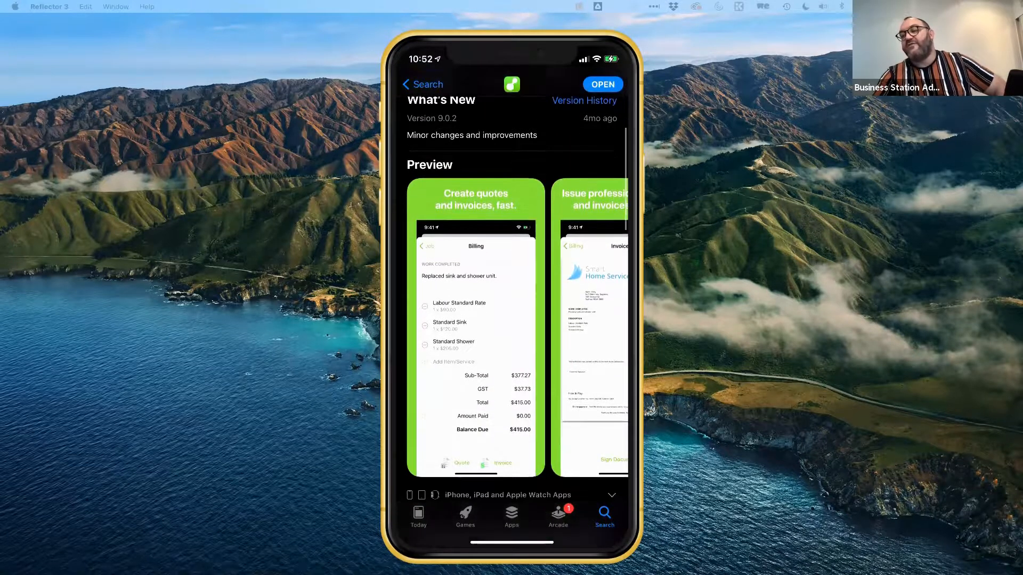
scroll(511, 298, down, 10)
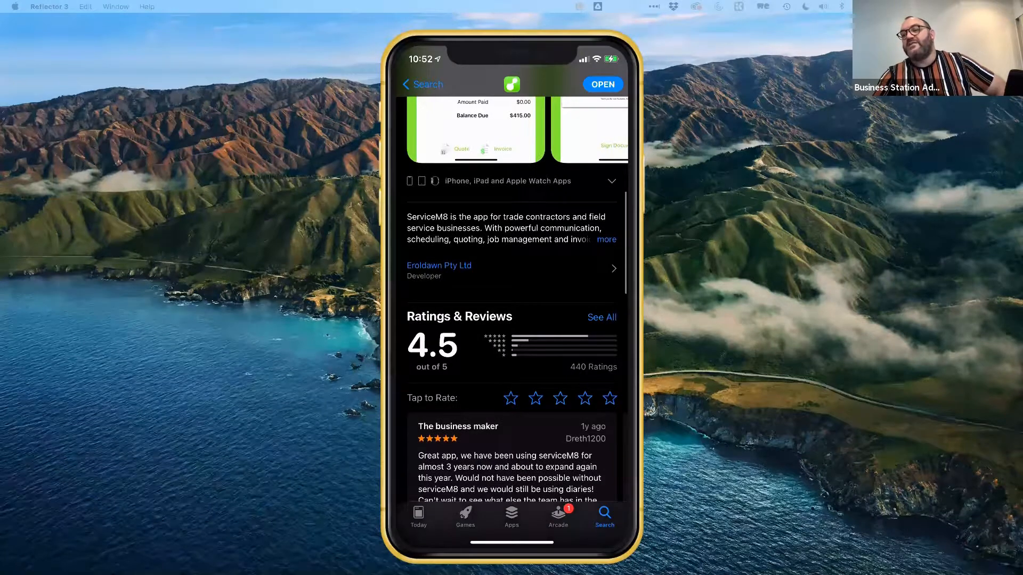
scroll(512, 320, up, 1)
scroll(512, 320, up, 8)
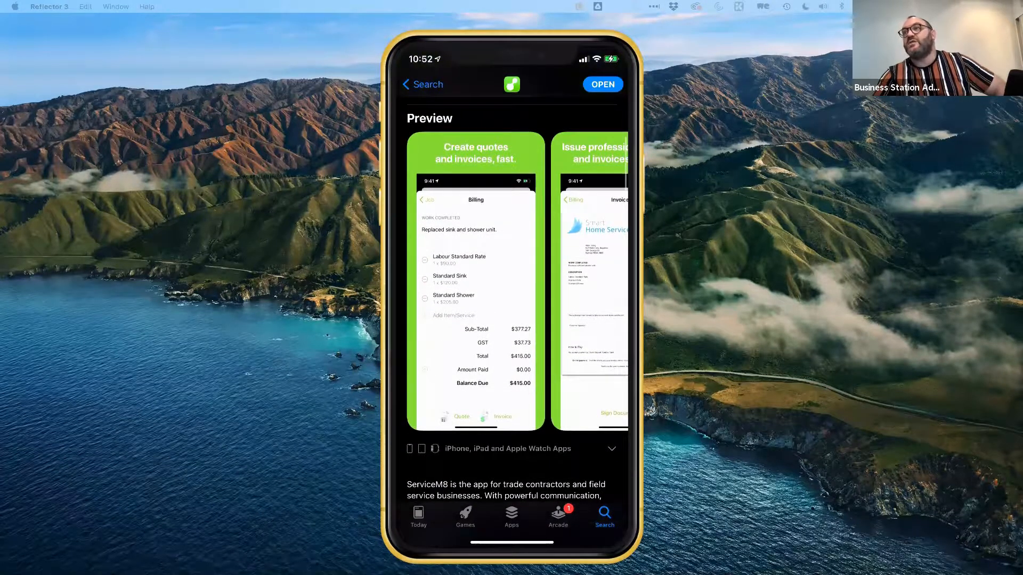
scroll(511, 288, right, 2)
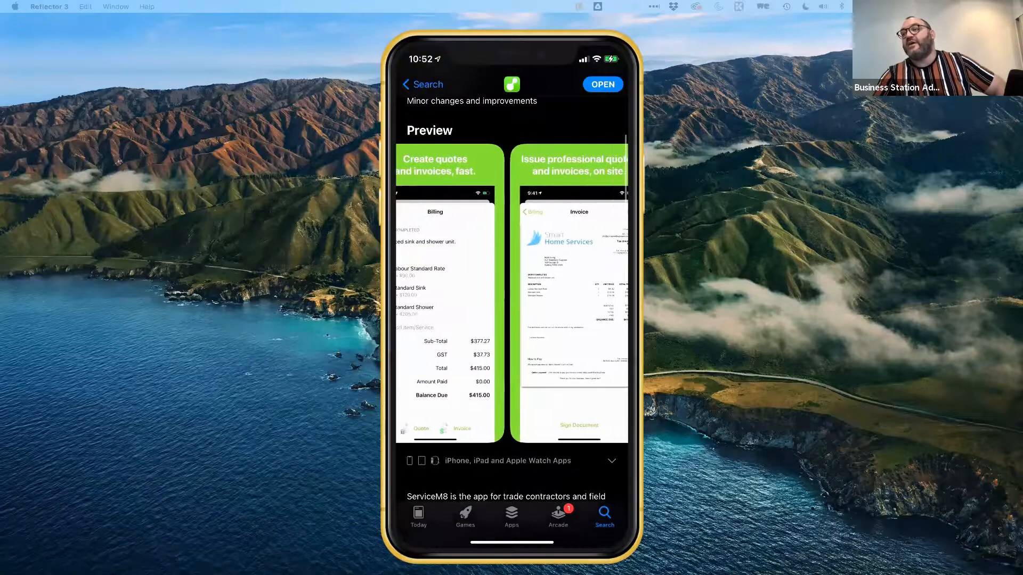
scroll(511, 292, right, 2)
click(603, 84)
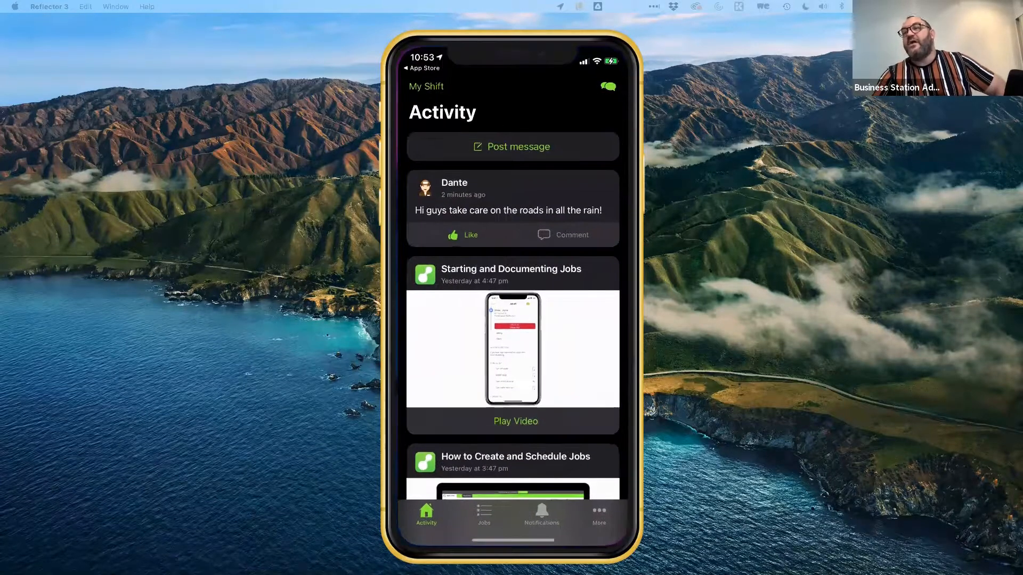